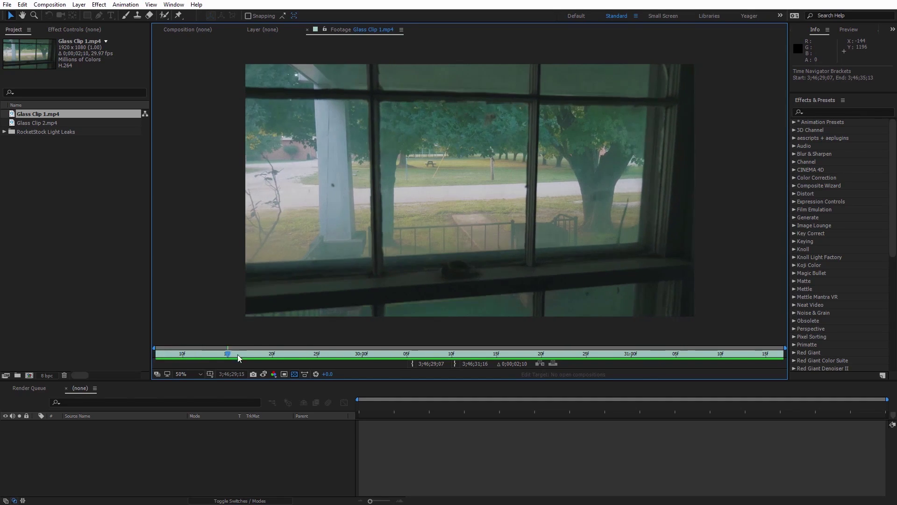
# Step: Review the Glass Clip 1.mp4 footage from the window interior to the outdoor view
pyautogui.moveTo(238, 356); pyautogui.dragTo(691, 362)
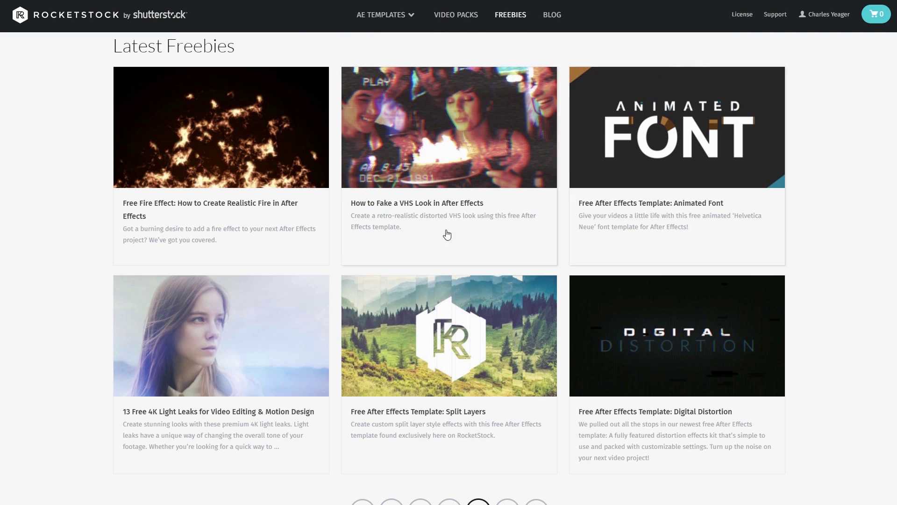
pyautogui.moveTo(270, 310)
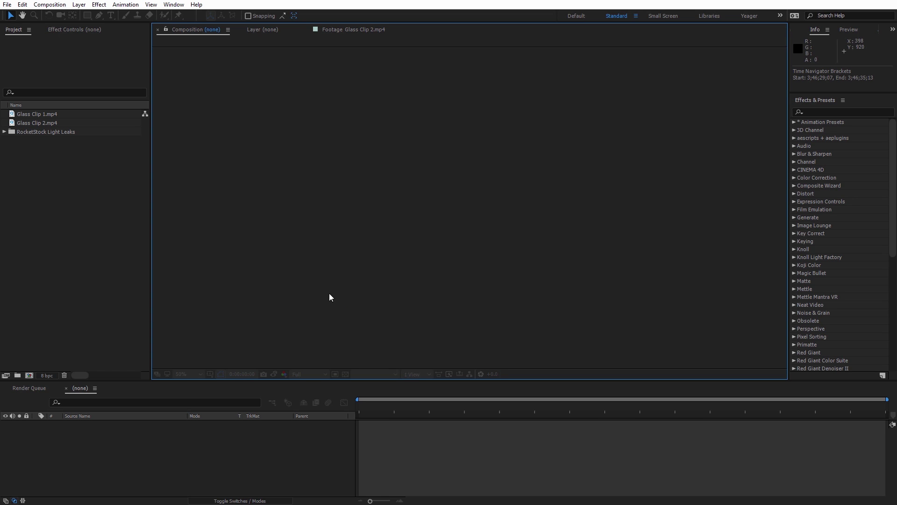
pyautogui.doubleClick(51, 116)
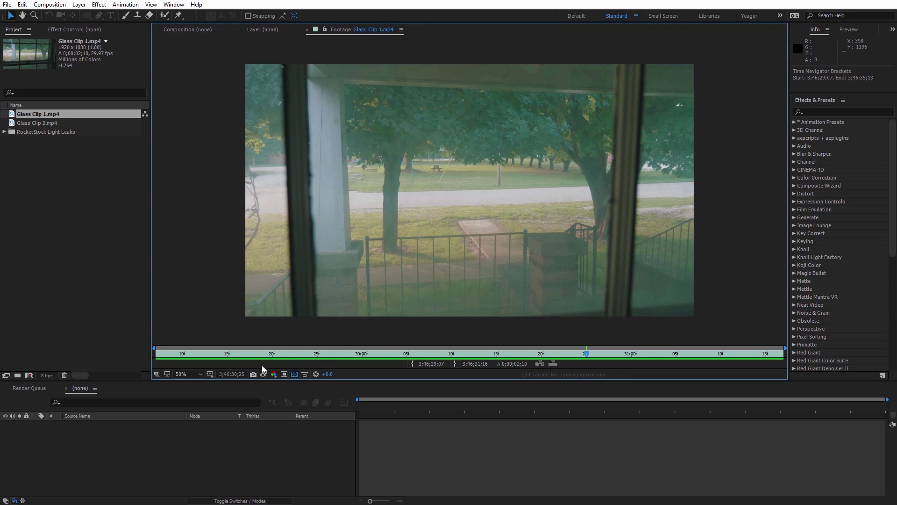
pyautogui.moveTo(258, 355); pyautogui.dragTo(156, 354)
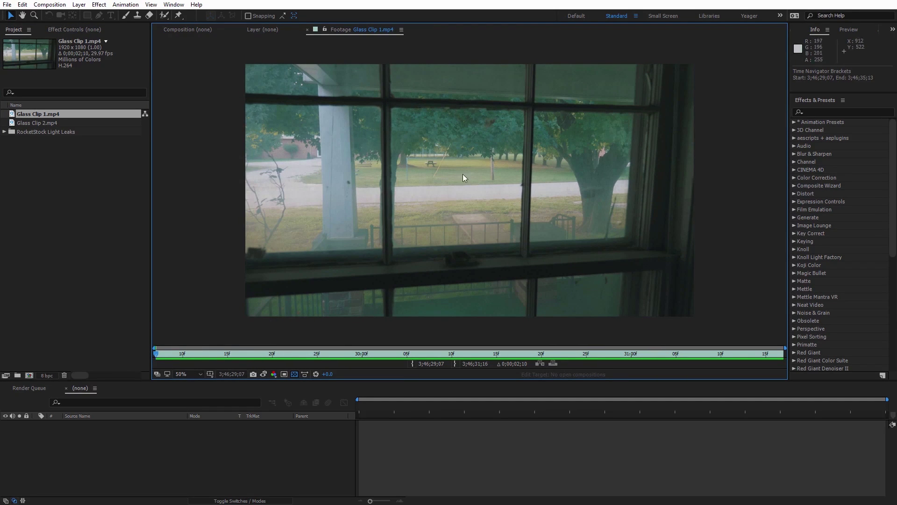
pyautogui.click(168, 355)
pyautogui.moveTo(170, 353); pyautogui.dragTo(797, 362)
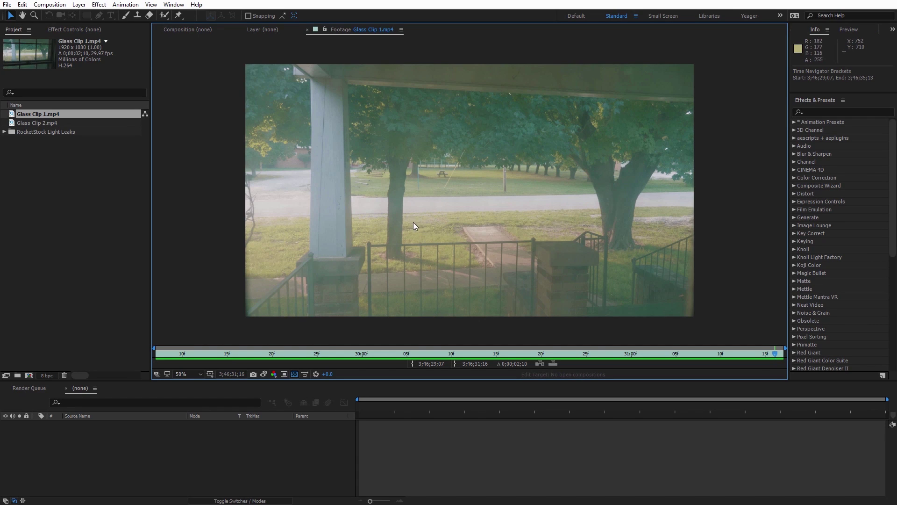
# Step: Open Glass Clip 2.mp4, preview its footage, and return to its first frame
pyautogui.doubleClick(27, 122)
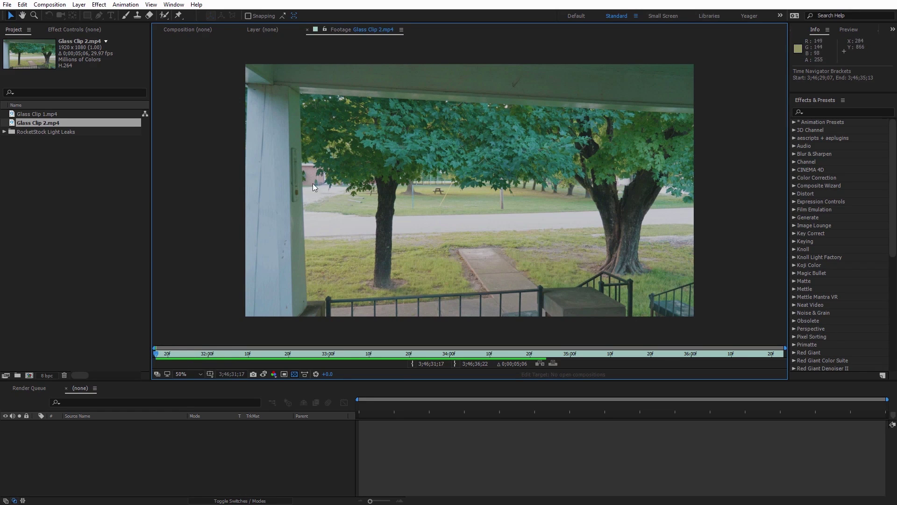
pyautogui.press('space')
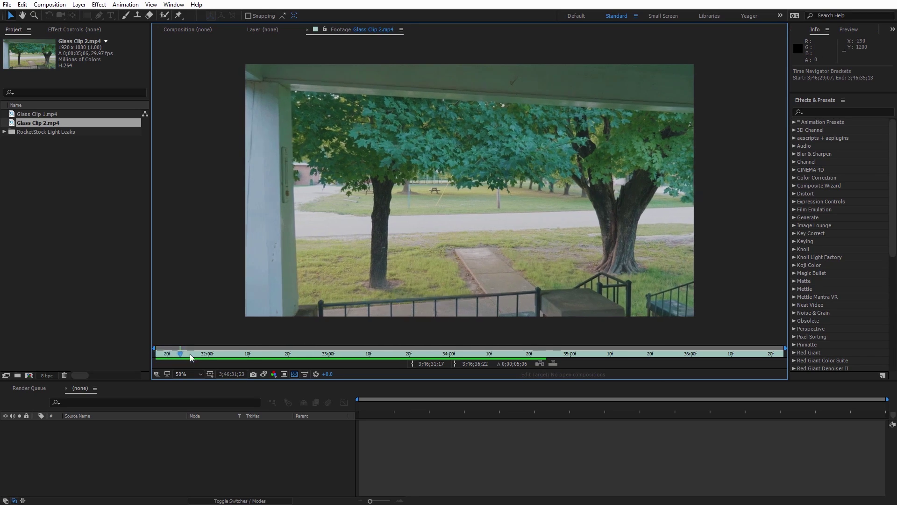
pyautogui.moveTo(412, 346); pyautogui.dragTo(157, 333)
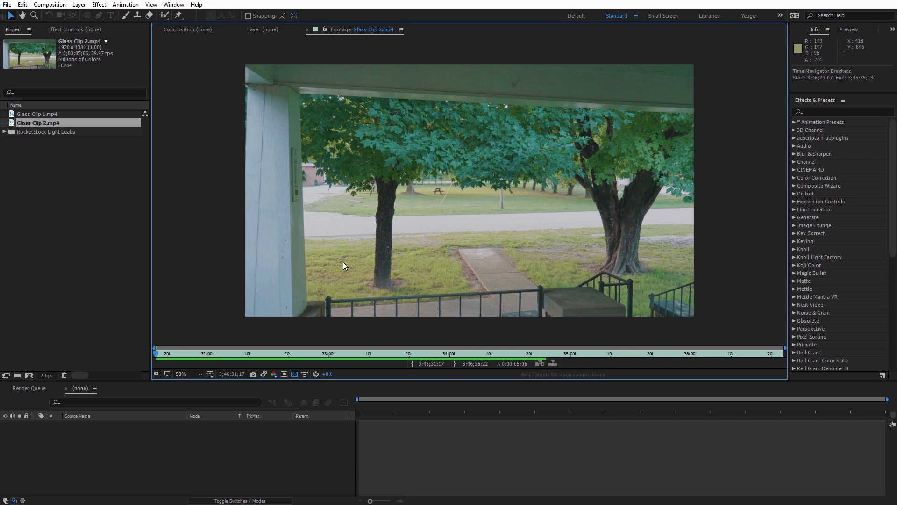
# Step: Create a composition from Glass Clip 1.mp4 and add Glass Clip 2.mp4 as the layer beneath it
pyautogui.click(38, 115)
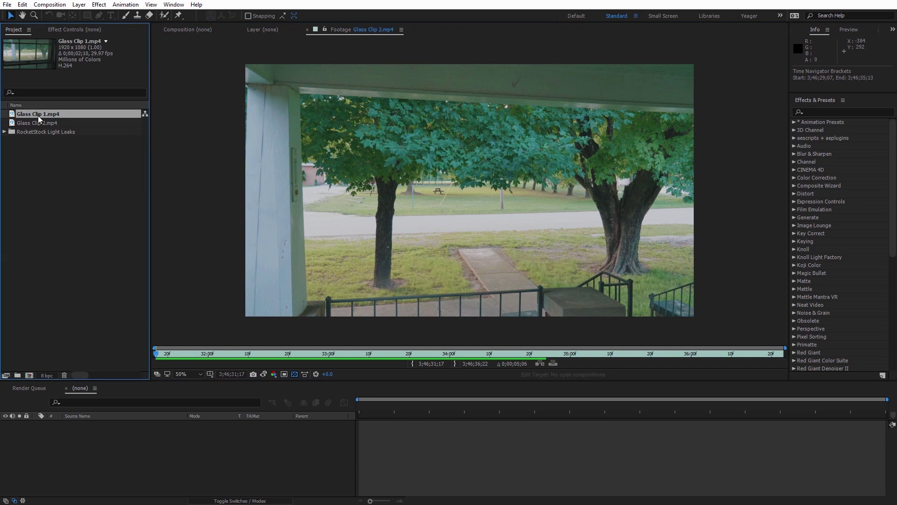
pyautogui.moveTo(38, 116); pyautogui.dragTo(32, 376)
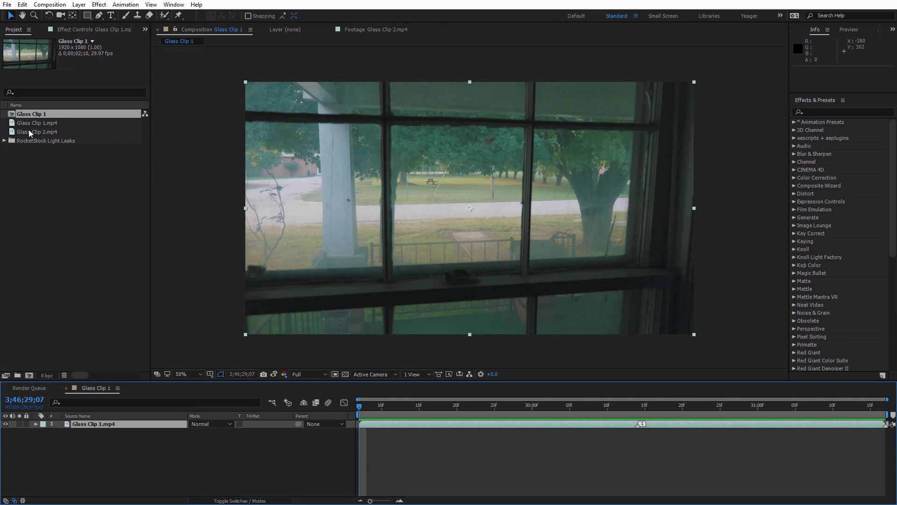
pyautogui.moveTo(29, 131); pyautogui.dragTo(178, 444)
# Step: Rename the composition as Footage and set its duration to 0;00;08;10
pyautogui.rightClick(176, 224)
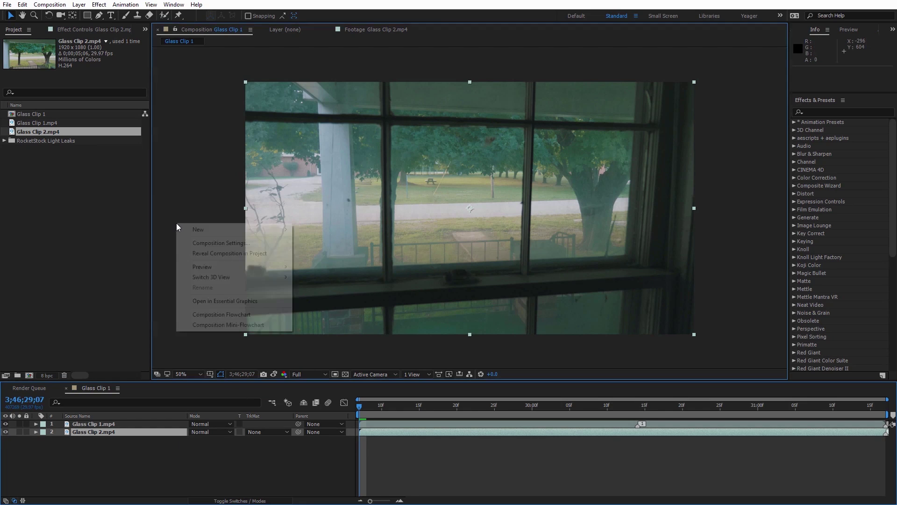
pyautogui.click(218, 244)
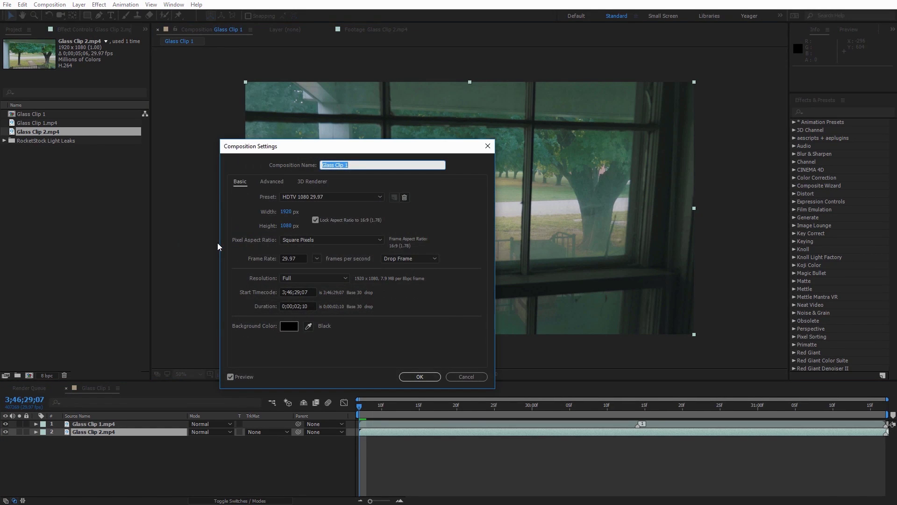
pyautogui.write('Footage')
pyautogui.click(300, 305)
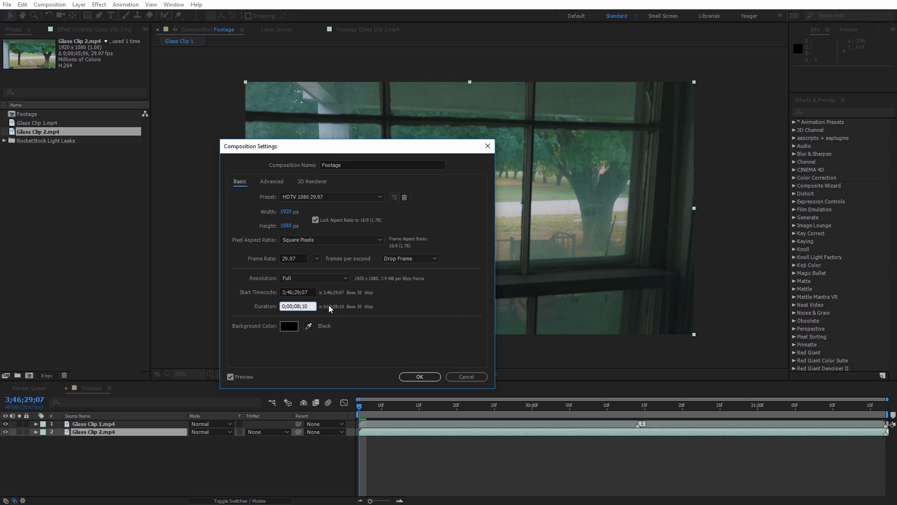
pyautogui.click(360, 336)
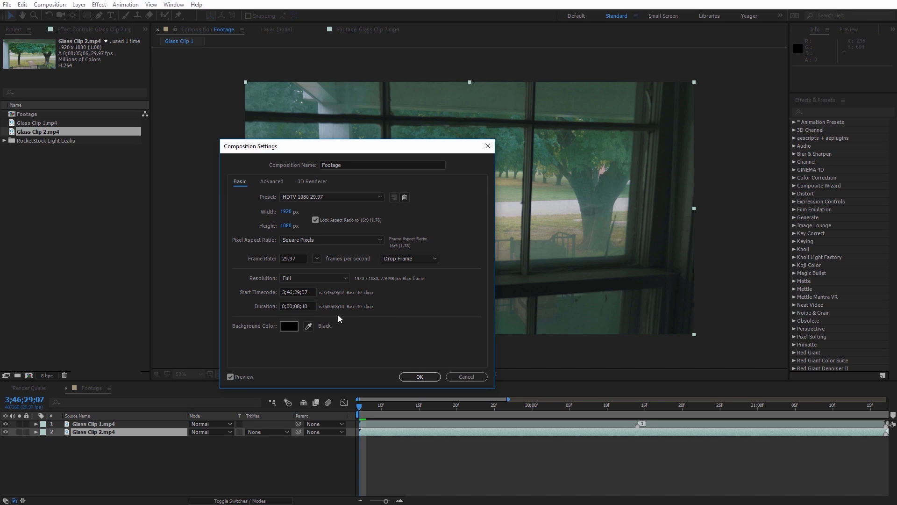
pyautogui.click(427, 374)
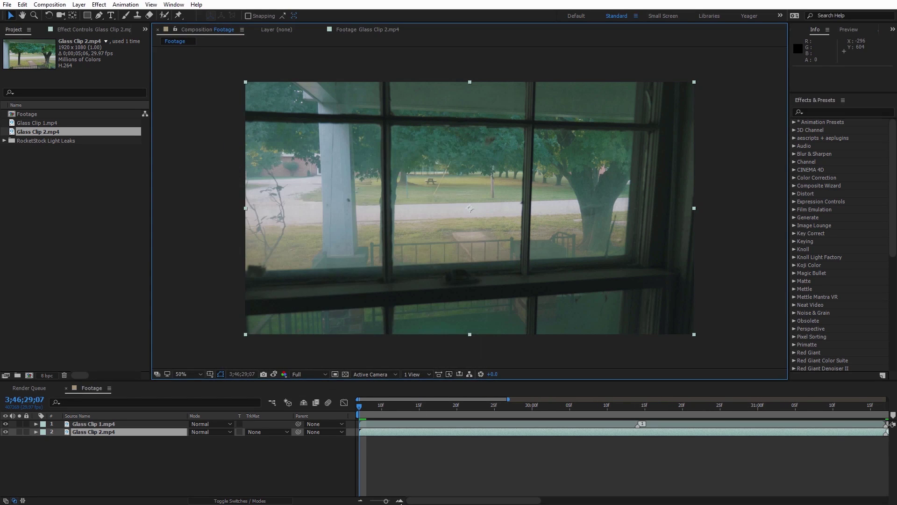
# Step: Fit the whole composition in the timeline and move Glass Clip 2 to start at 3;46;31;17, right after Glass Clip 1 ends
pyautogui.press(';')
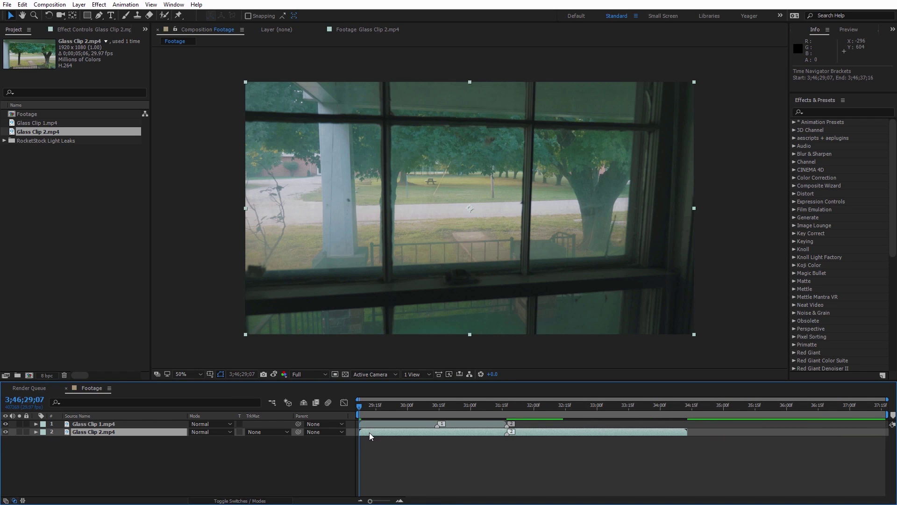
pyautogui.moveTo(369, 433); pyautogui.dragTo(517, 432)
pyautogui.click(484, 405)
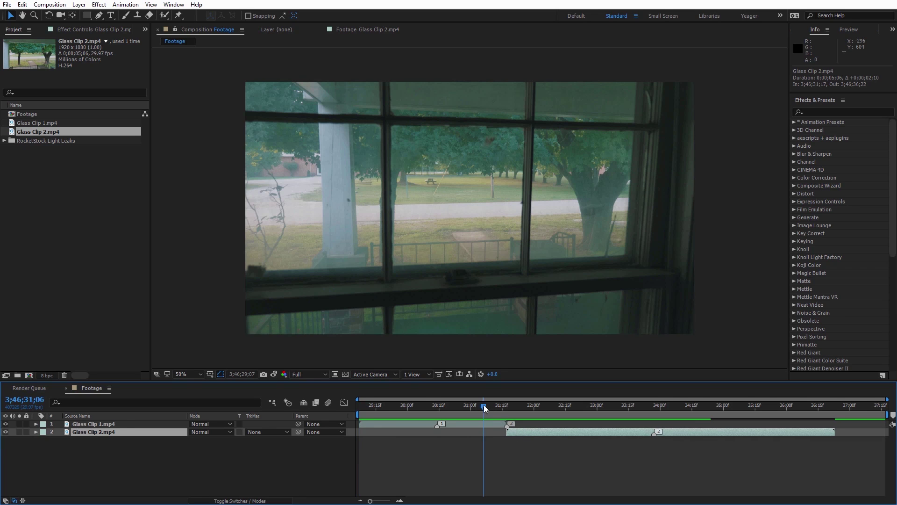
pyautogui.moveTo(483, 405)
pyautogui.mouseDown()
pyautogui.moveTo(464, 408)
pyautogui.moveTo(533, 407)
pyautogui.moveTo(485, 417)
pyautogui.moveTo(515, 415)
pyautogui.moveTo(495, 419)
pyautogui.mouseUp()
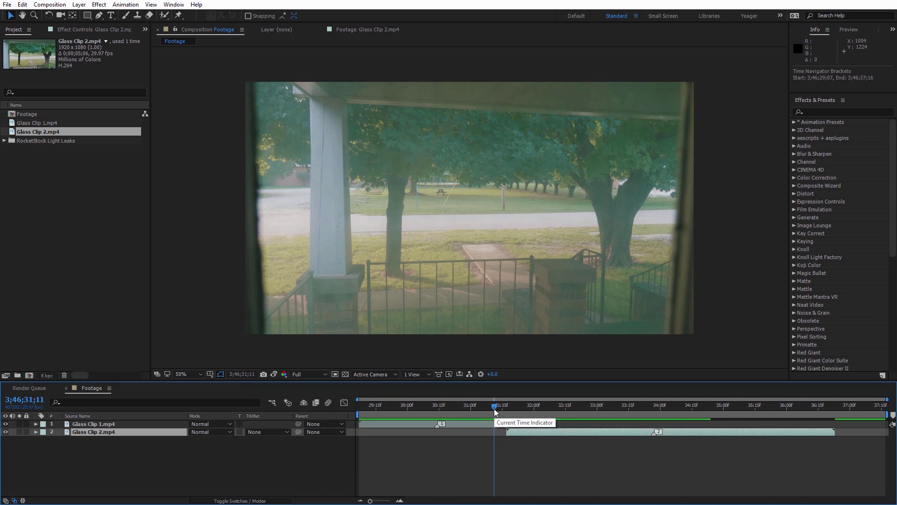
# Step: Shift the Glass Clip 1 layer one frame later so its last frame overlaps the first frame of Glass Clip 2
pyautogui.scroll(10, 514, 416)
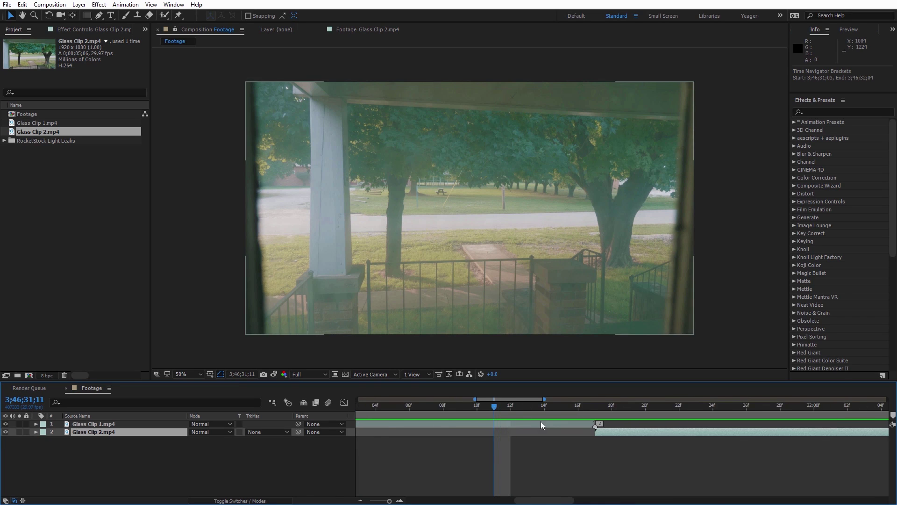
pyautogui.moveTo(542, 500); pyautogui.dragTo(552, 500)
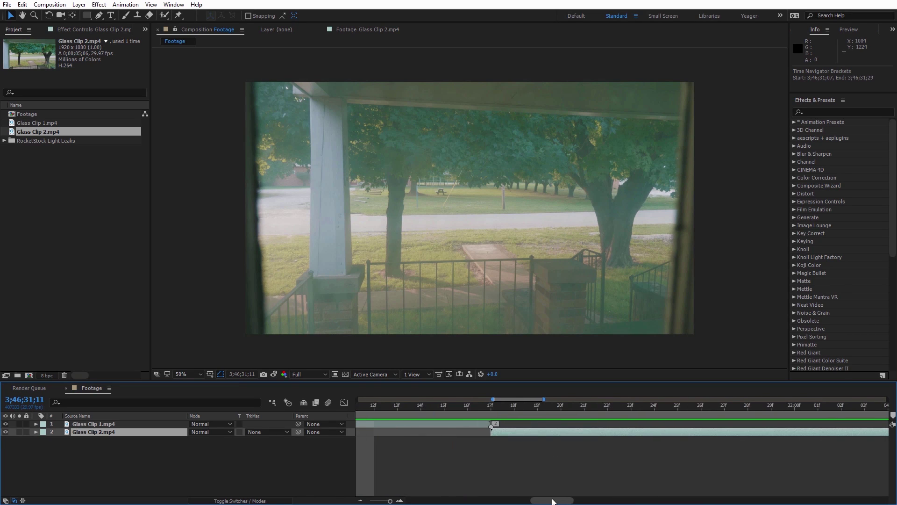
pyautogui.click(496, 405)
pyautogui.click(478, 424)
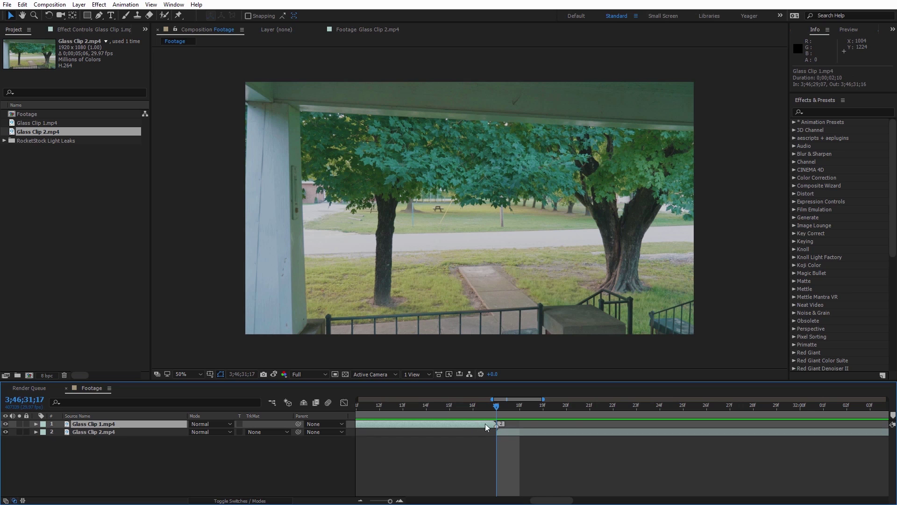
pyautogui.moveTo(482, 424); pyautogui.dragTo(497, 425)
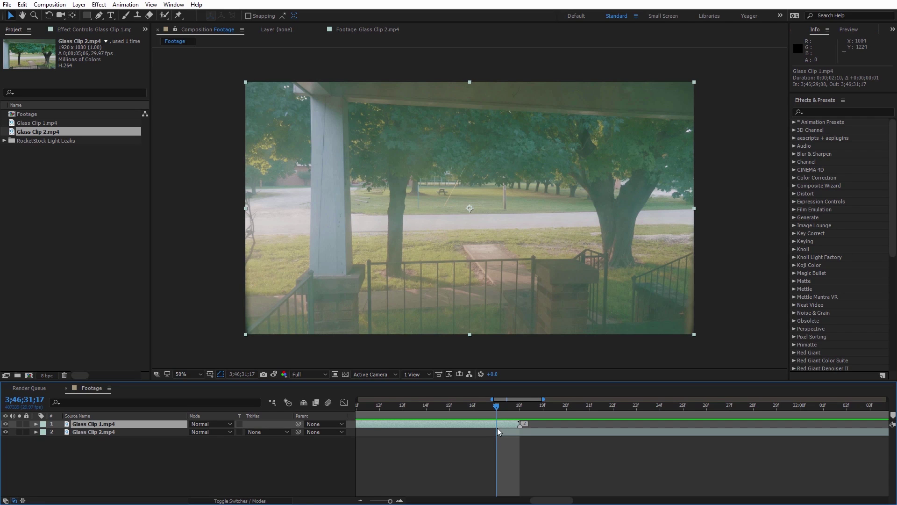
# Step: Set the Glass Clip 1 layer's opacity to 70% to see Glass Clip 2 through it
pyautogui.press('t')
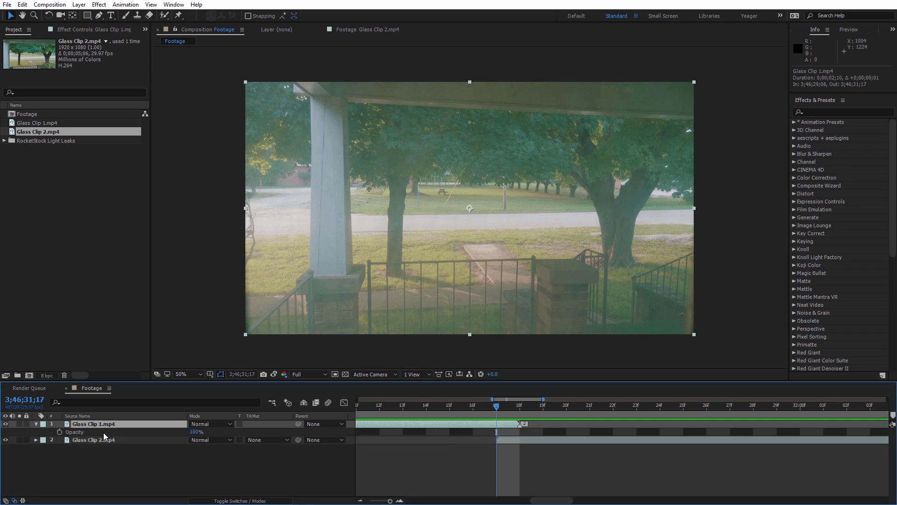
pyautogui.click(195, 432)
pyautogui.write('70')
pyautogui.press('Return')
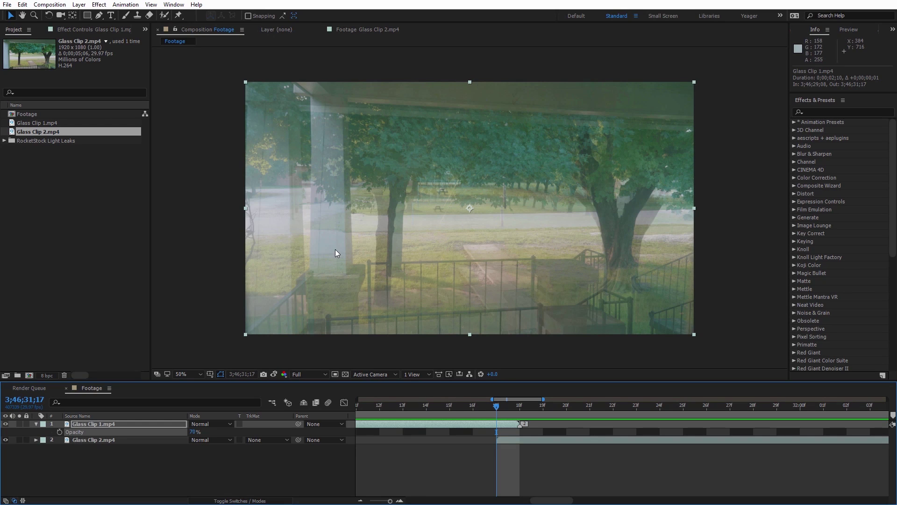
# Step: Show Glass Clip 1's Scale and Position properties and set a keyframe for each at 3;46;31;17
pyautogui.press('s')
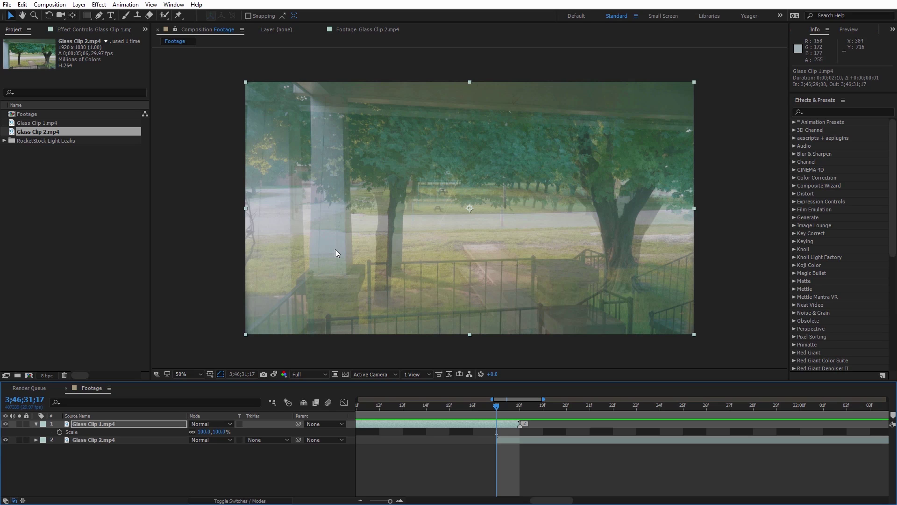
pyautogui.hotkey('shift', 'p')
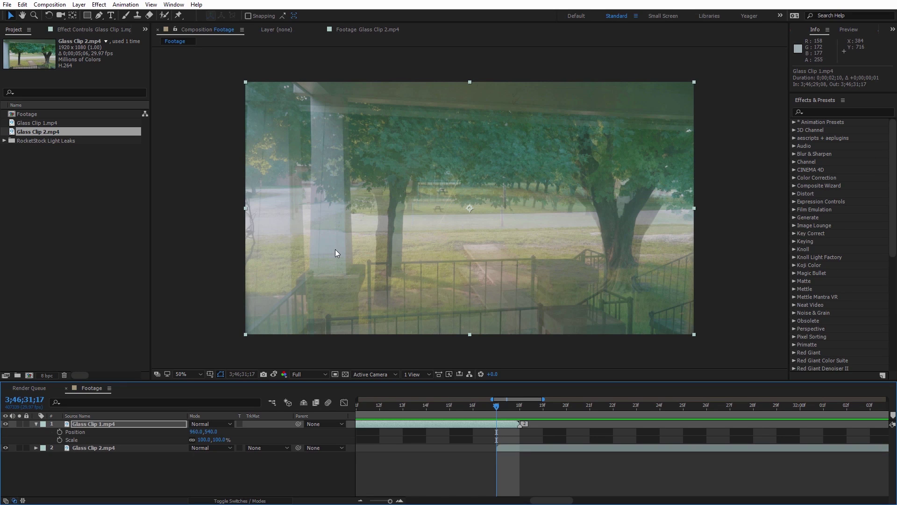
pyautogui.click(60, 432)
pyautogui.click(60, 439)
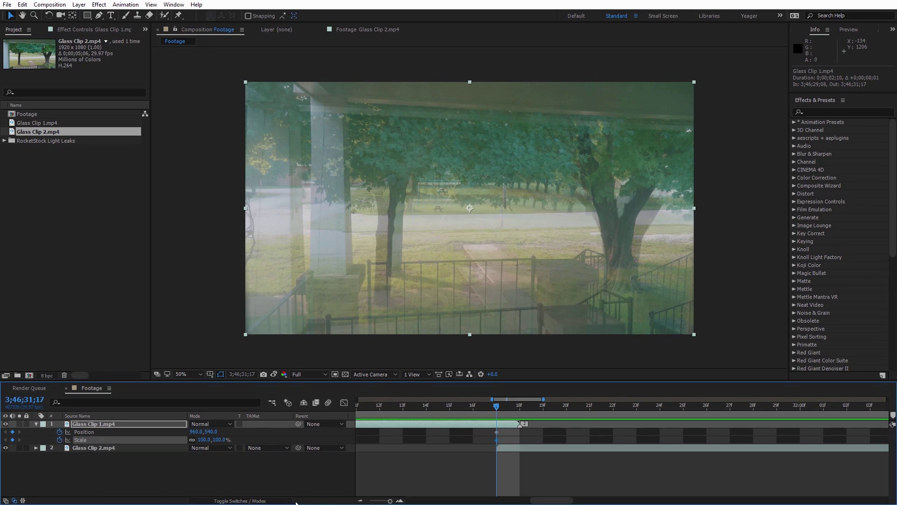
# Step: Add Position and Scale keyframes to Glass Clip 1 ten frames earlier, at 3;46;31;07
pyautogui.moveTo(390, 501); pyautogui.dragTo(390, 501)
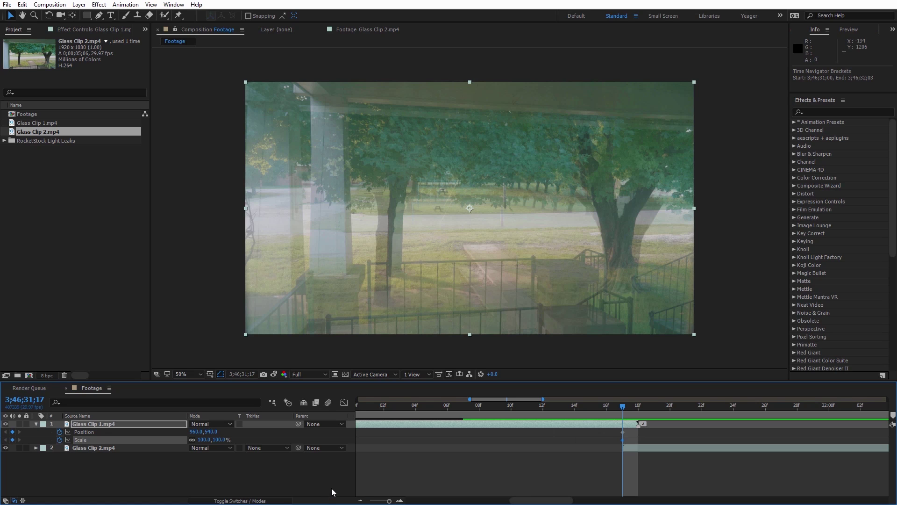
pyautogui.hotkey('shift', 'pageup')
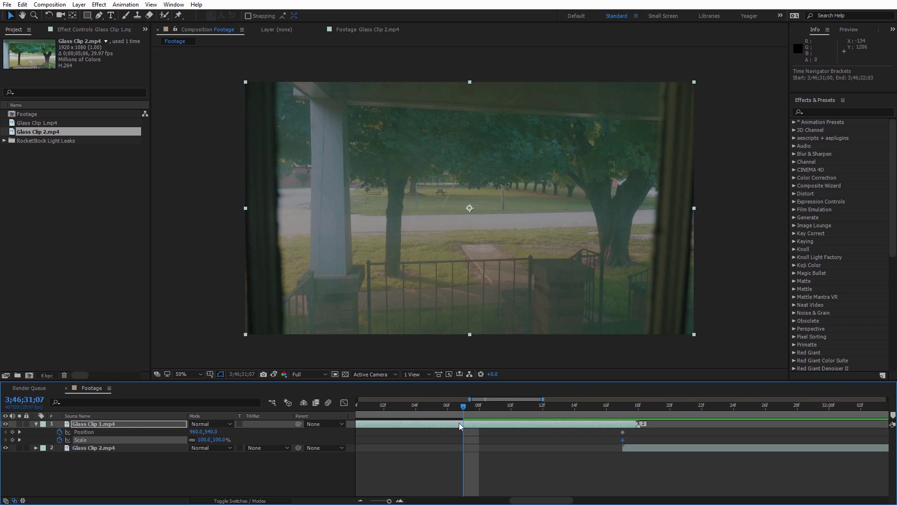
pyautogui.click(13, 431)
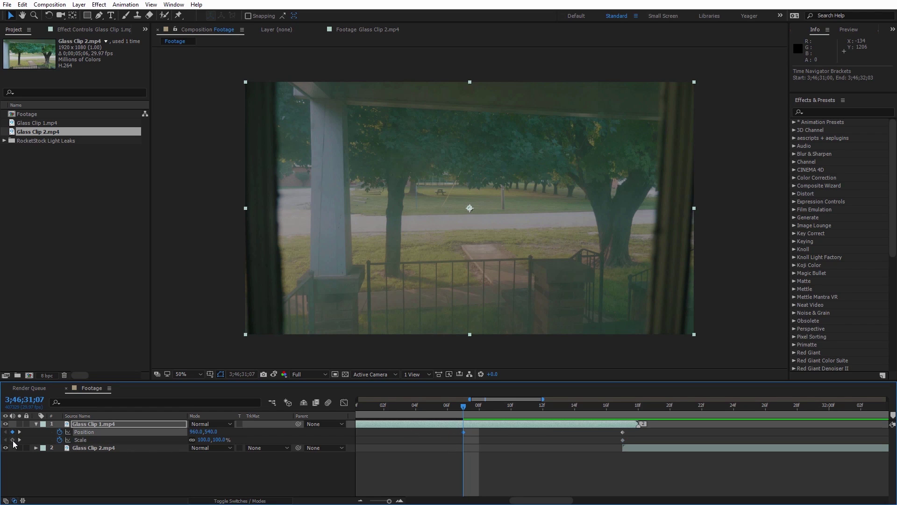
pyautogui.click(13, 439)
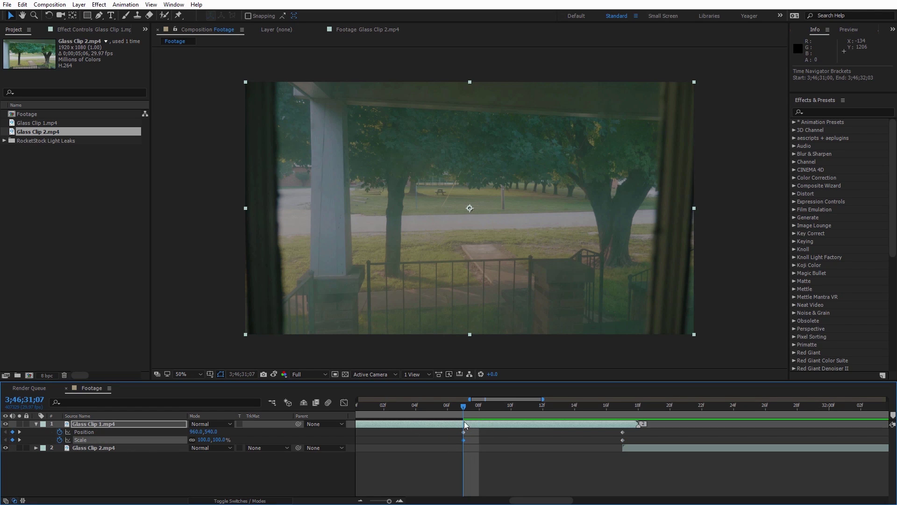
# Step: At 3;46;31;17, scale Glass Clip 1 to 135% and move it to about 932, 698 so its scenery lines up with Glass Clip 2
pyautogui.moveTo(463, 407); pyautogui.dragTo(621, 426)
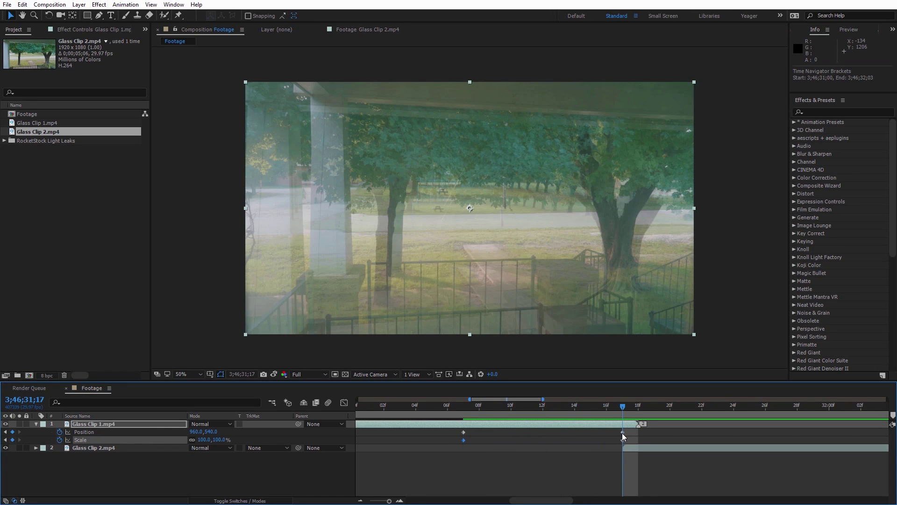
pyautogui.click(220, 440)
pyautogui.write('135')
pyautogui.press('Return')
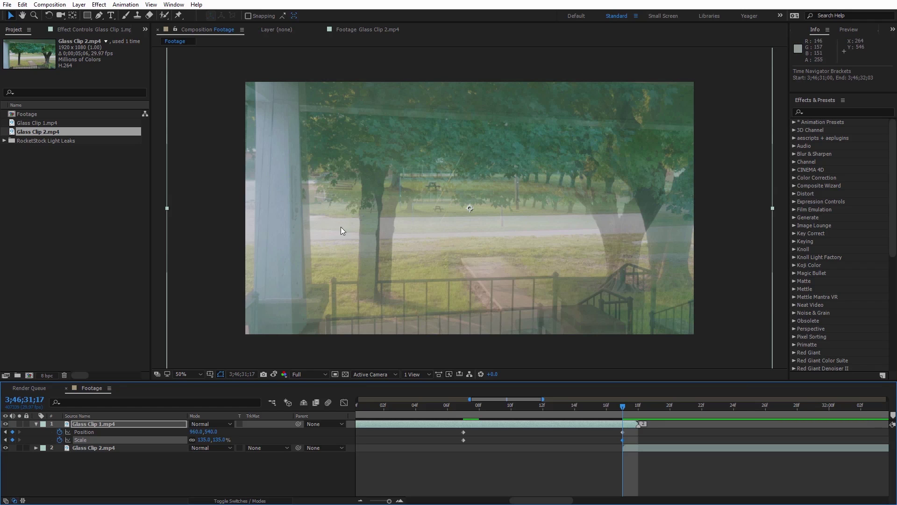
pyautogui.moveTo(470, 208); pyautogui.dragTo(387, 262)
pyautogui.moveTo(349, 294); pyautogui.dragTo(350, 297)
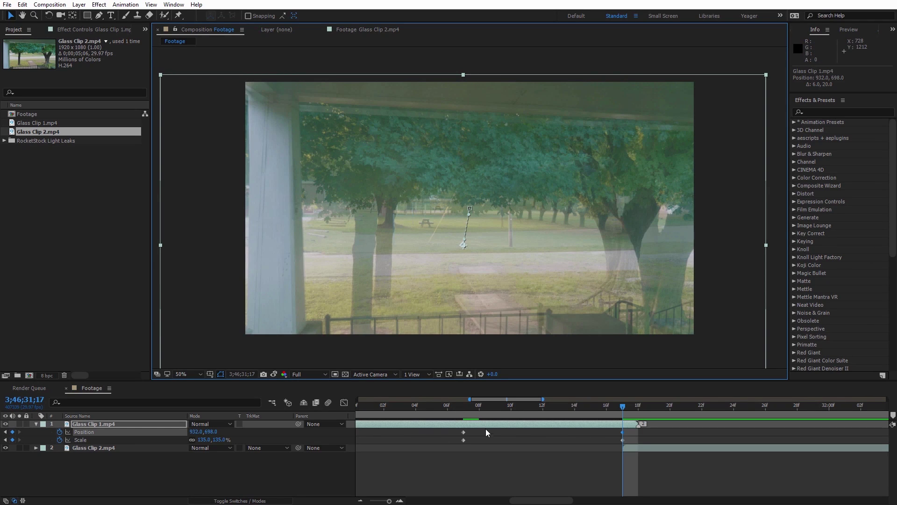
# Step: Apply Easy Ease to Glass Clip 1's Position and Scale keyframes at 3;46;31;07
pyautogui.moveTo(476, 447); pyautogui.dragTo(459, 434)
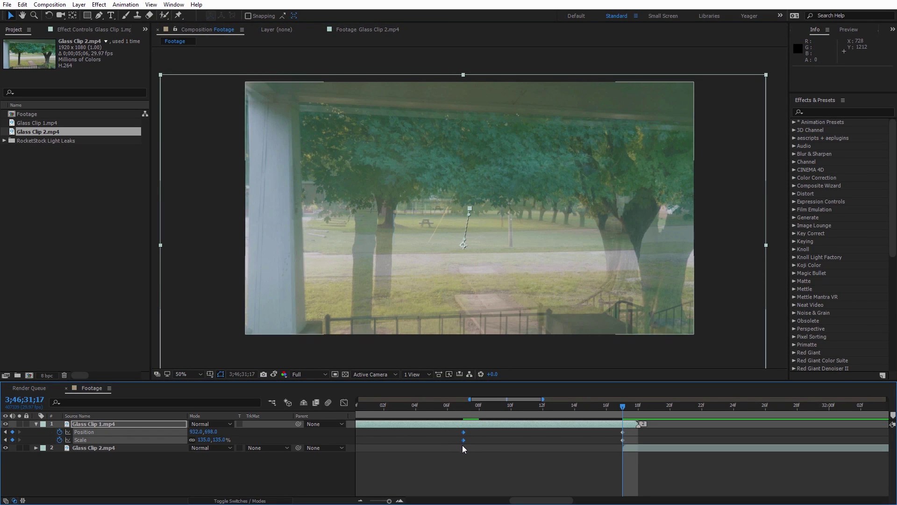
pyautogui.rightClick(463, 441)
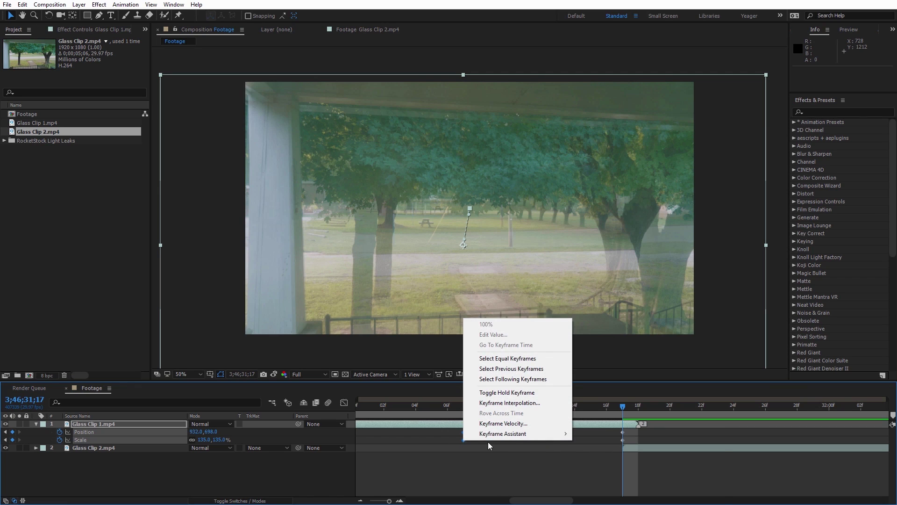
pyautogui.moveTo(501, 435)
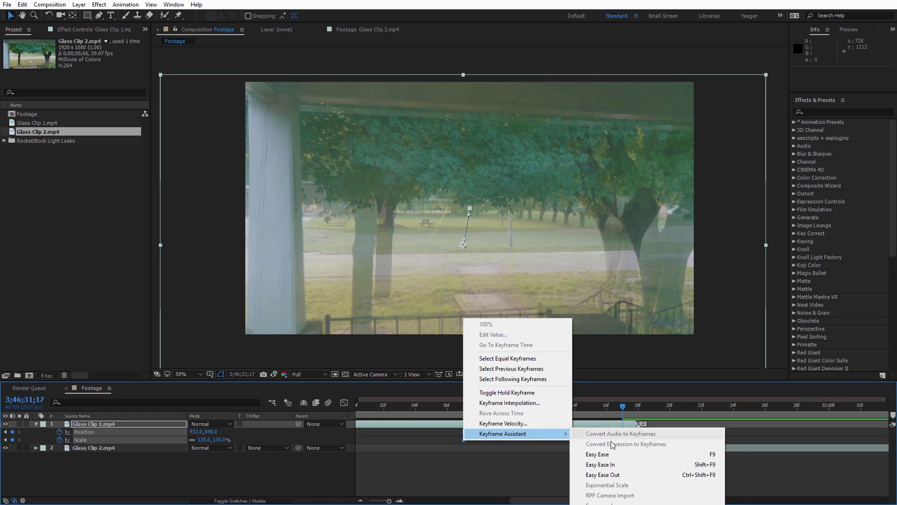
pyautogui.click(613, 454)
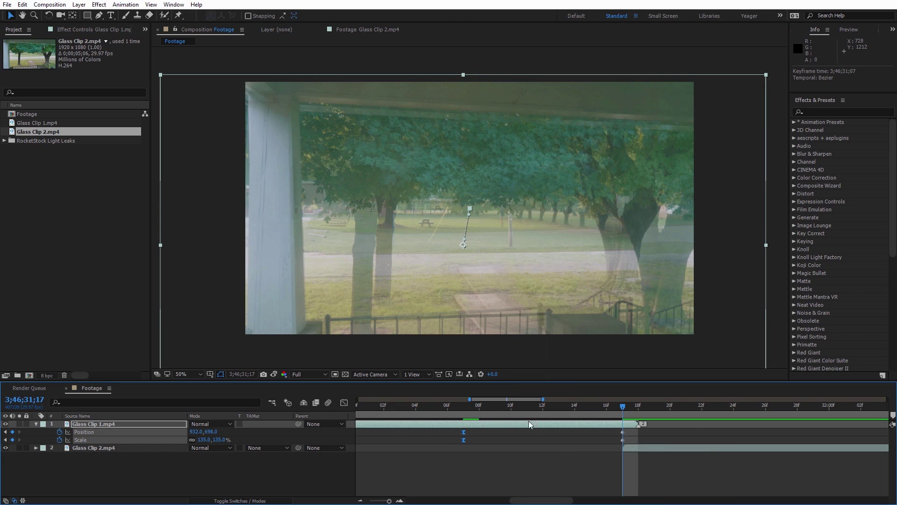
# Step: Trim one frame off Glass Clip 1's end so it stops at 3;46;31;16, and set its opacity to 100%
pyautogui.moveTo(627, 428); pyautogui.dragTo(591, 409)
pyautogui.click(628, 424)
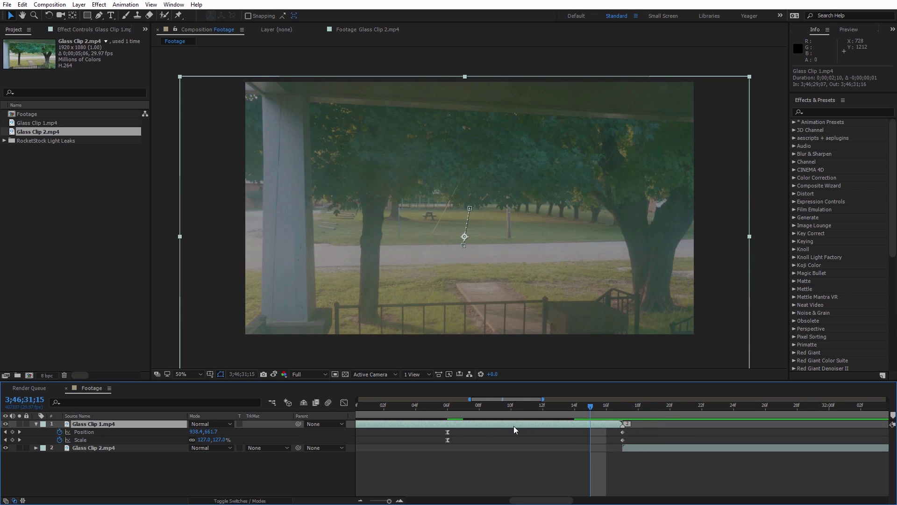
pyautogui.press('t')
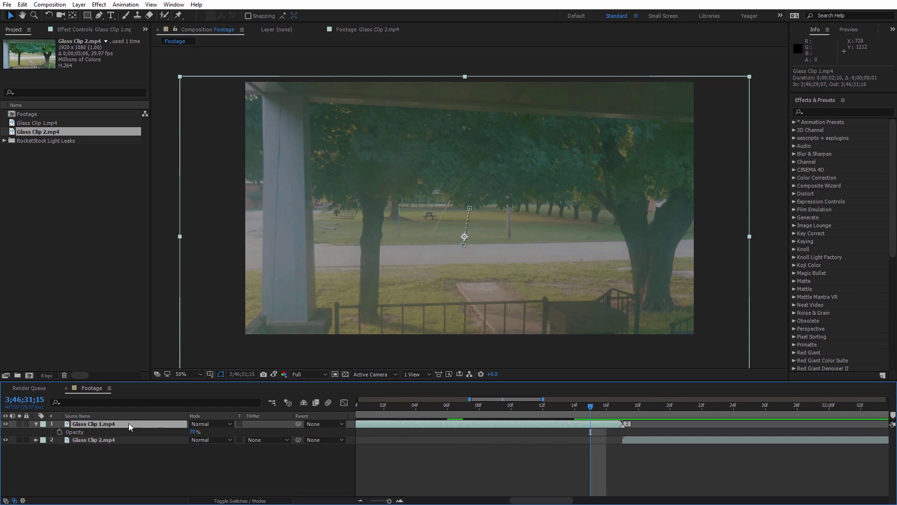
pyautogui.click(195, 432)
pyautogui.write('100')
pyautogui.press('Return')
# Step: Play back the transition between the two clips from 3;46;30;21 to check the movement
pyautogui.scroll(-4, 603, 421)
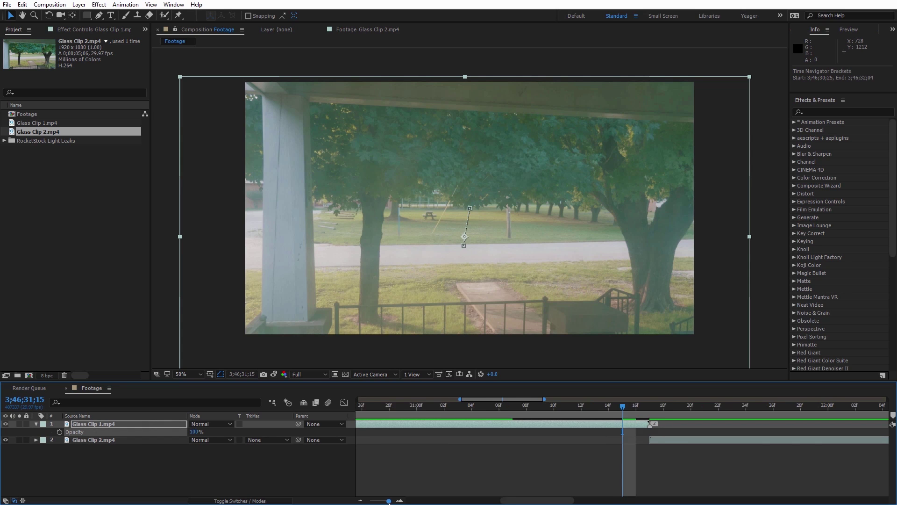
pyautogui.moveTo(623, 406); pyautogui.dragTo(505, 409)
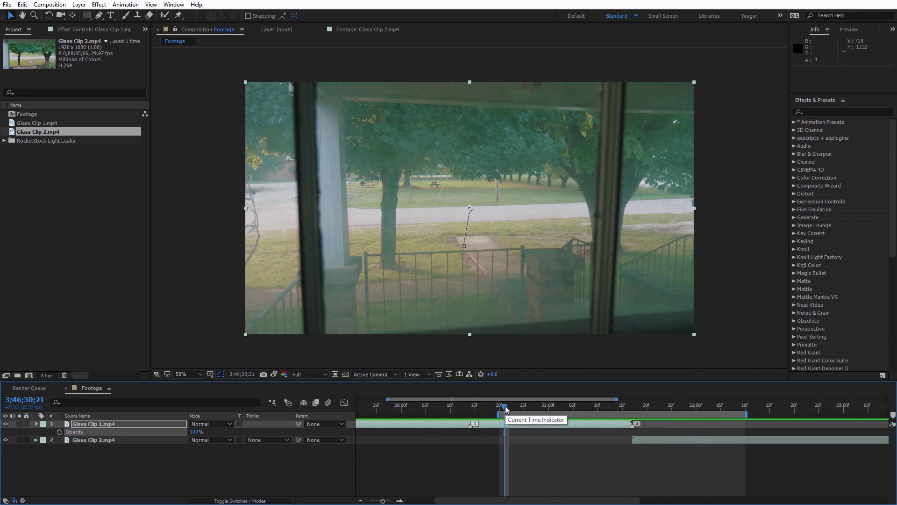
pyautogui.press('space')
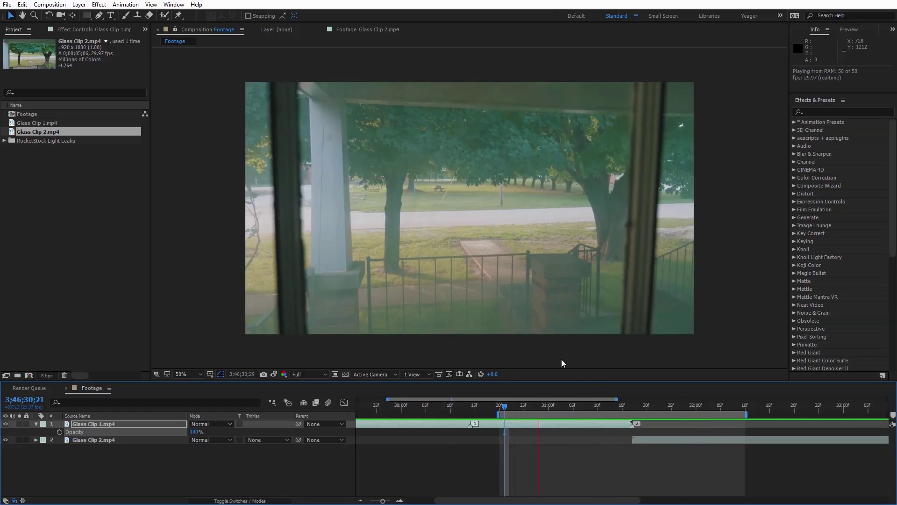
pyautogui.moveTo(555, 407); pyautogui.dragTo(543, 410)
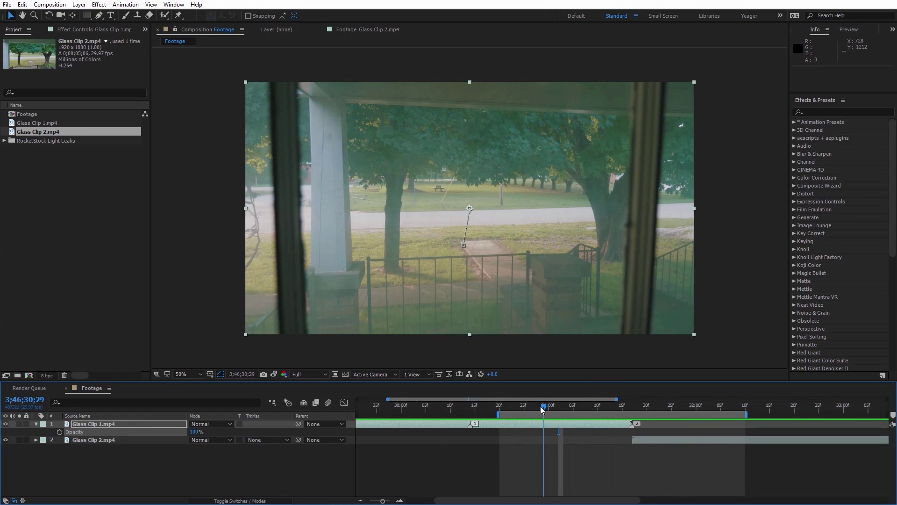
# Step: Enable motion blur for the Glass Clip 1 layer and for the composition, and preview the transition
pyautogui.click(118, 422)
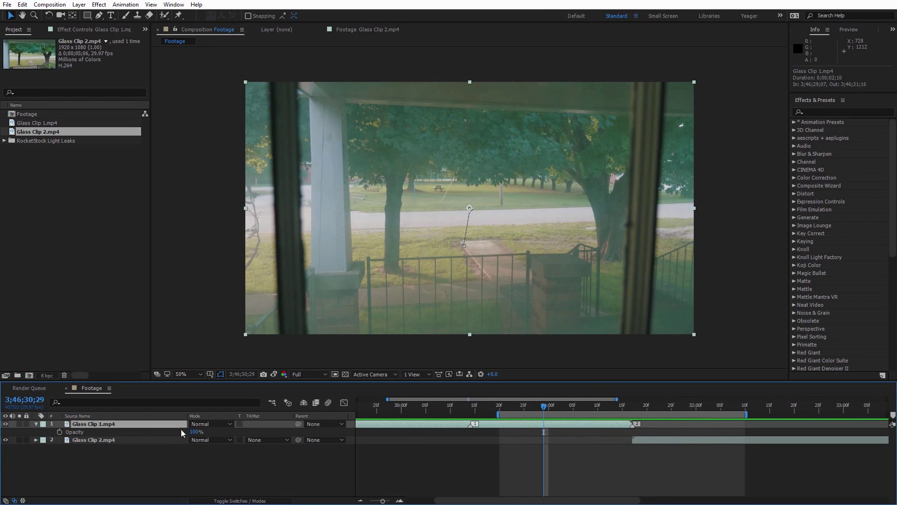
pyautogui.press('F4')
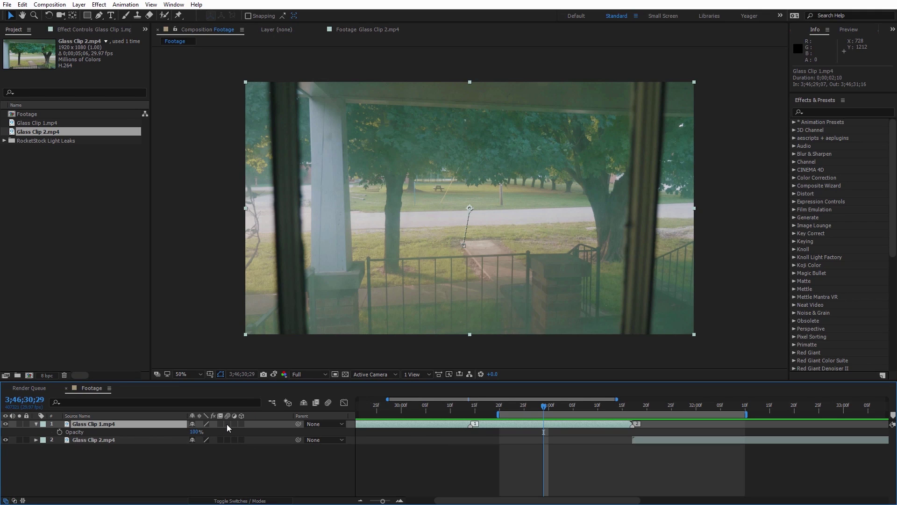
pyautogui.click(227, 424)
pyautogui.click(328, 403)
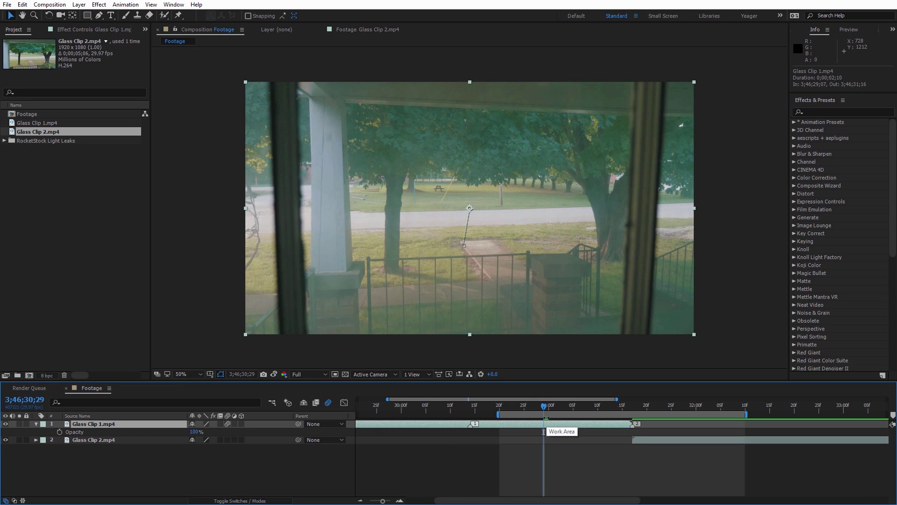
pyautogui.press('space')
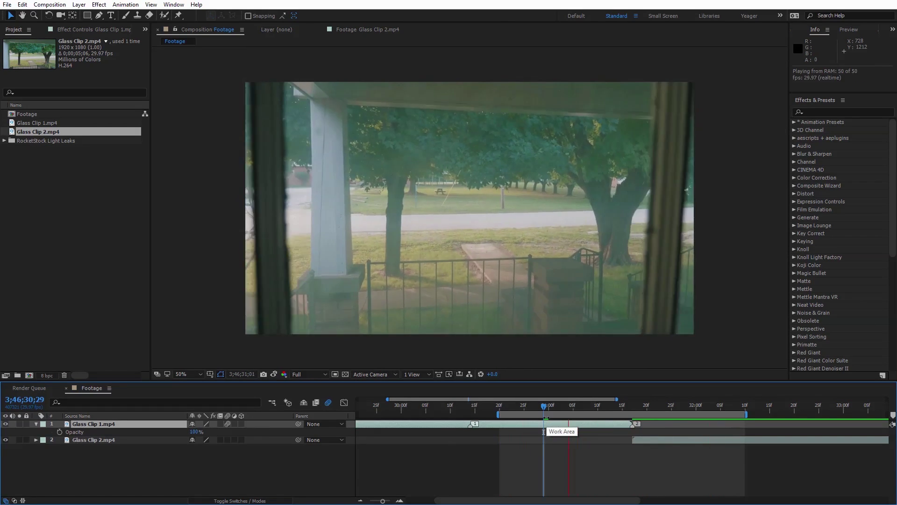
pyautogui.press('space')
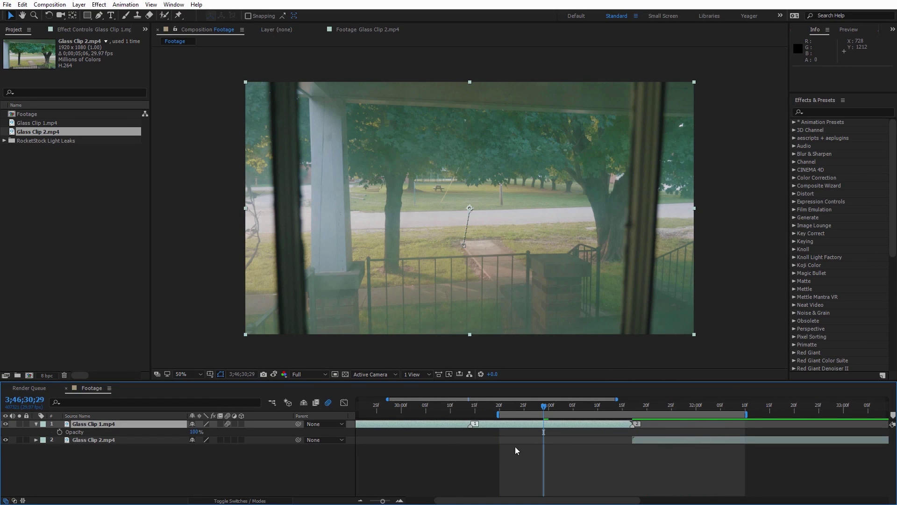
# Step: Create a new composition from the Footage composition, with Footage nested as its layer
pyautogui.moveTo(382, 501); pyautogui.dragTo(369, 502)
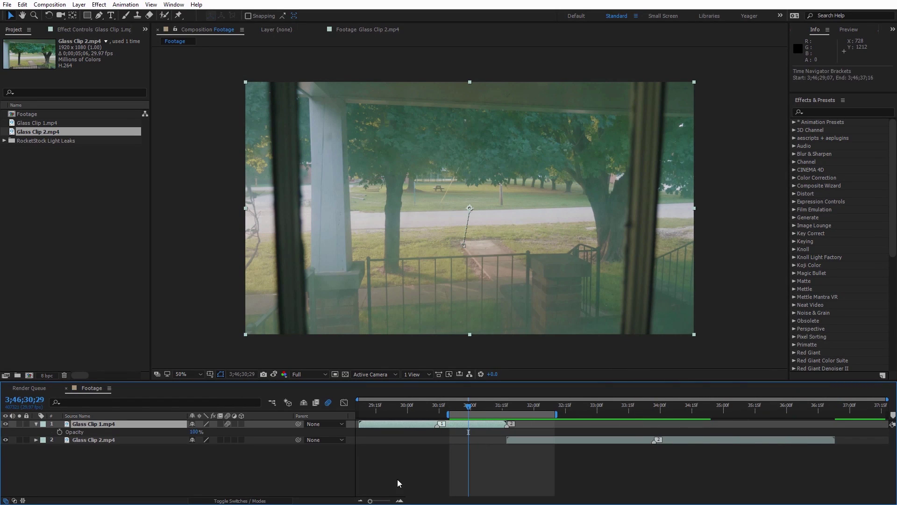
pyautogui.click(421, 458)
pyautogui.click(33, 114)
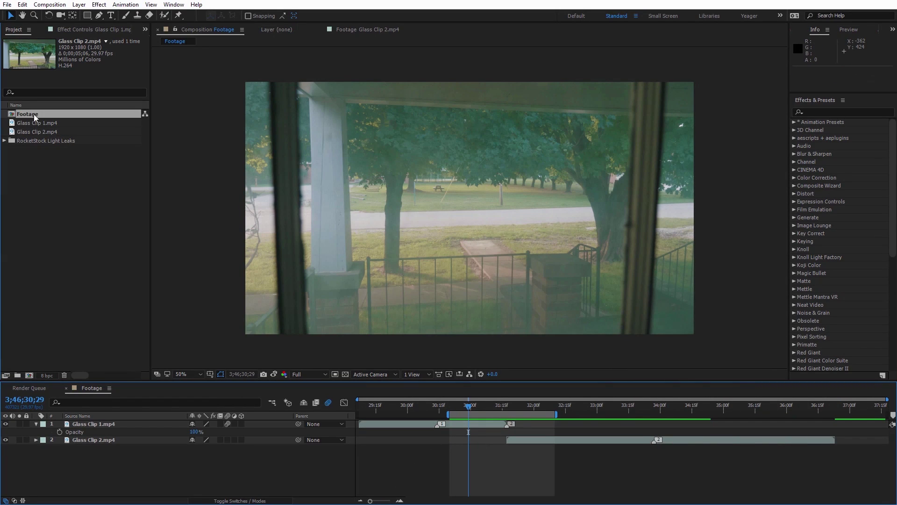
pyautogui.moveTo(23, 114); pyautogui.dragTo(29, 374)
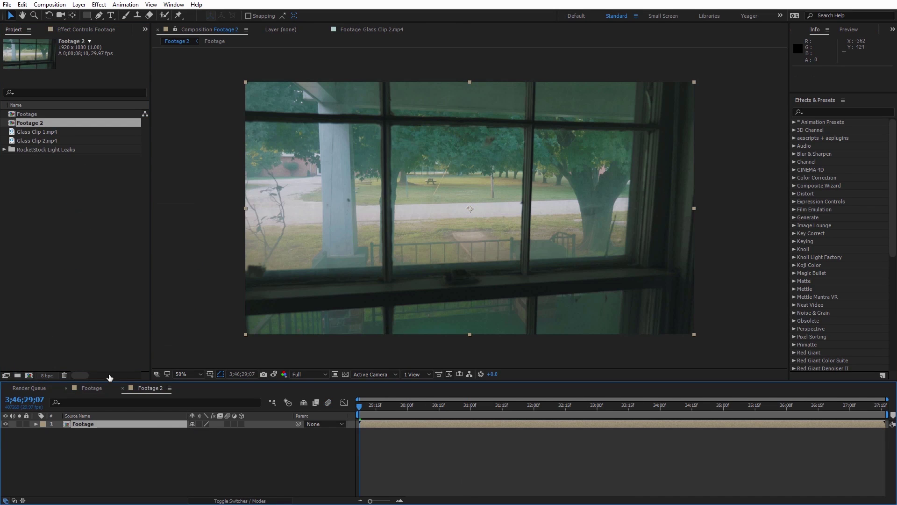
# Step: Rename the new composition to Glass Effect in its composition settings
pyautogui.rightClick(193, 227)
pyautogui.click(232, 246)
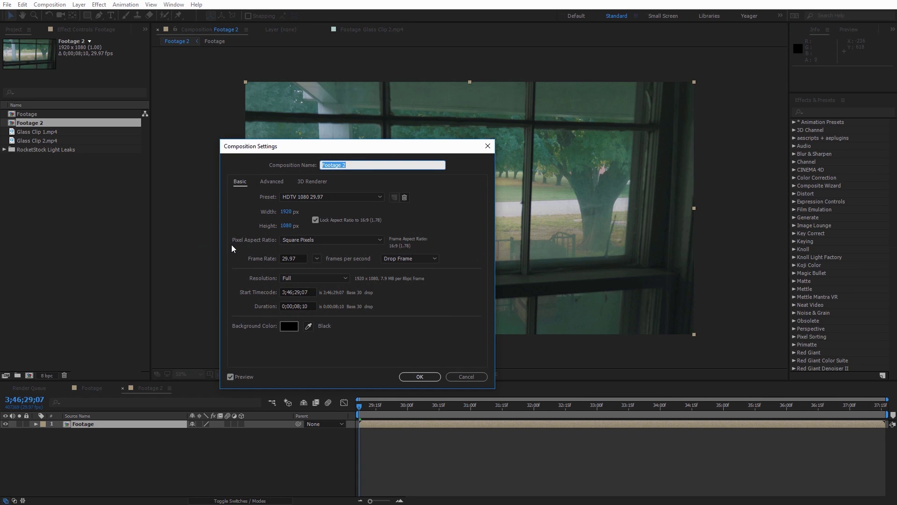
pyautogui.write('Glass Effect')
pyautogui.click(419, 375)
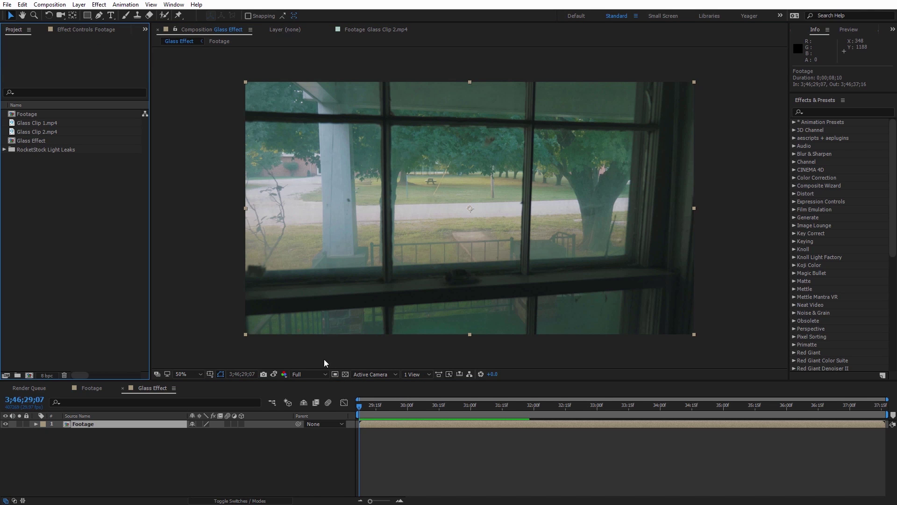
# Step: Apply the Shift Channels effect to the Footage layer in the Glass Effect composition
pyautogui.moveTo(359, 414)
pyautogui.mouseDown()
pyautogui.moveTo(529, 417)
pyautogui.moveTo(427, 423)
pyautogui.moveTo(348, 415)
pyautogui.mouseUp()
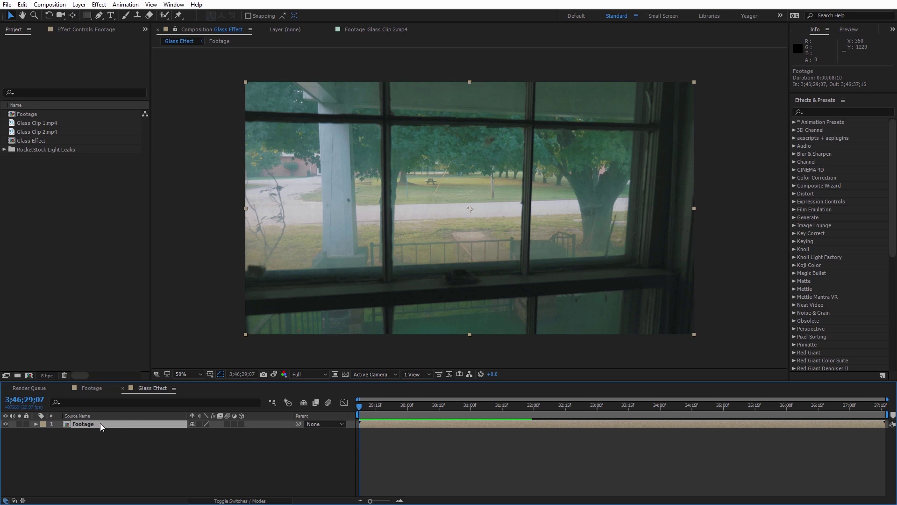
pyautogui.click(98, 5)
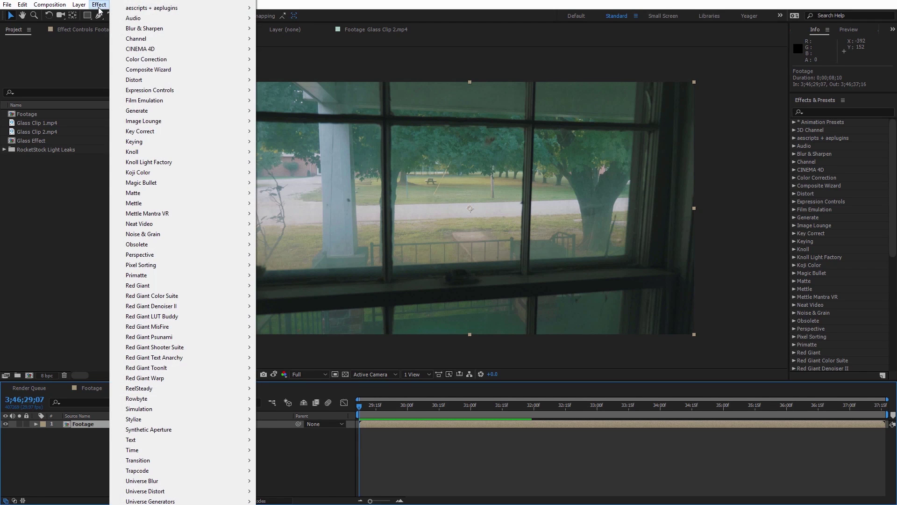
pyautogui.moveTo(154, 39)
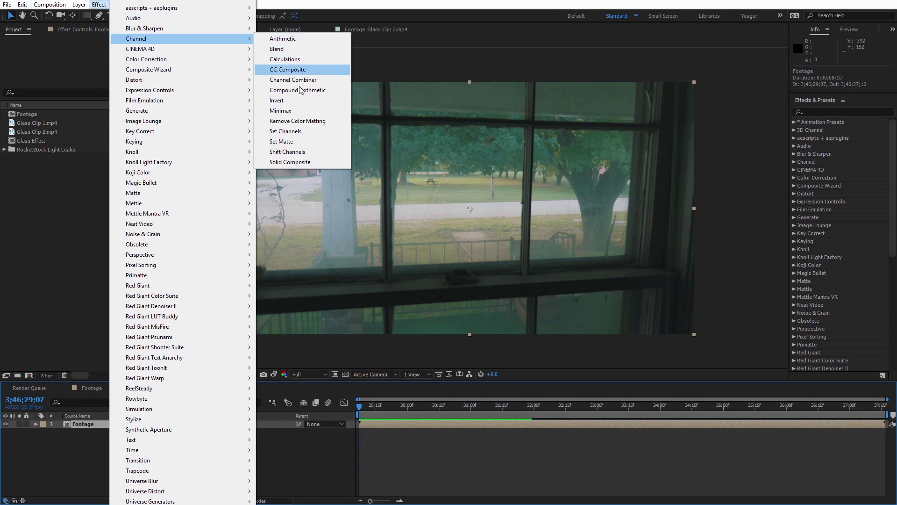
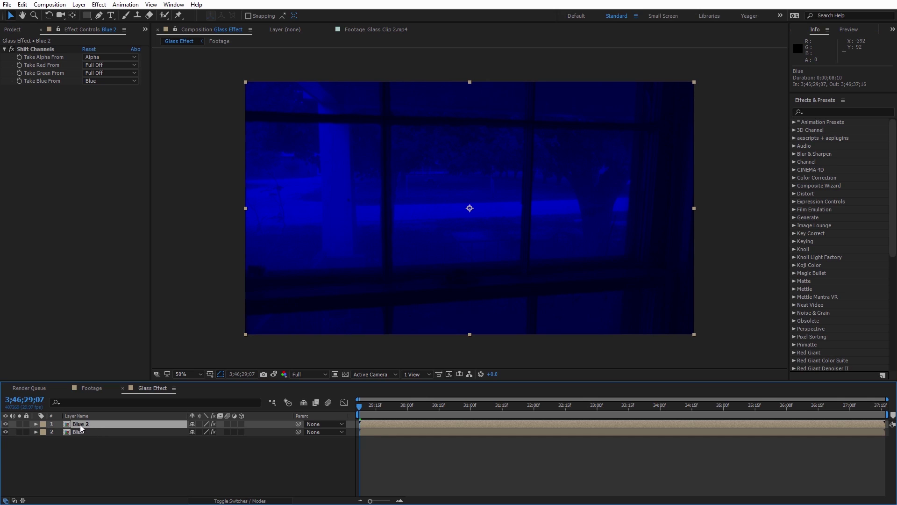
# Step: Duplicate the Blue 2 layer to get a third channel copy, and rename Blue 2 to Green
pyautogui.hotkey('ctrl', 'd')
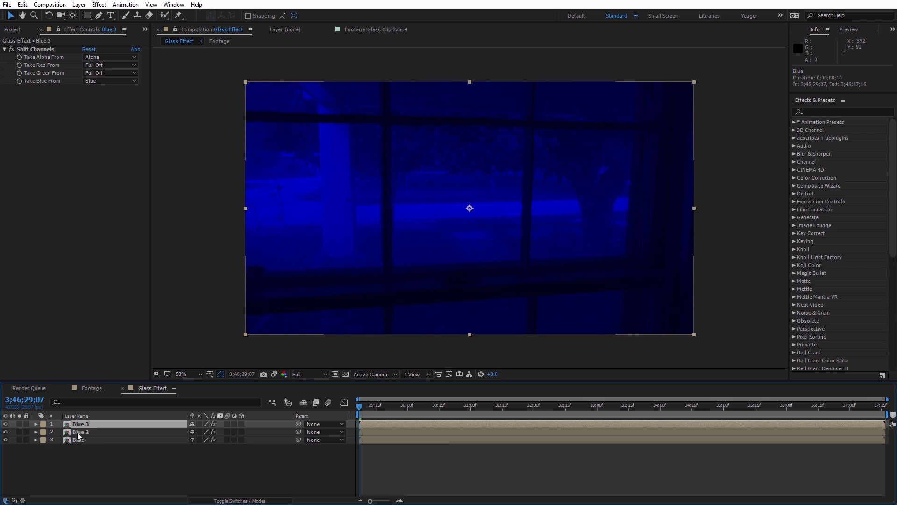
pyautogui.click(77, 433)
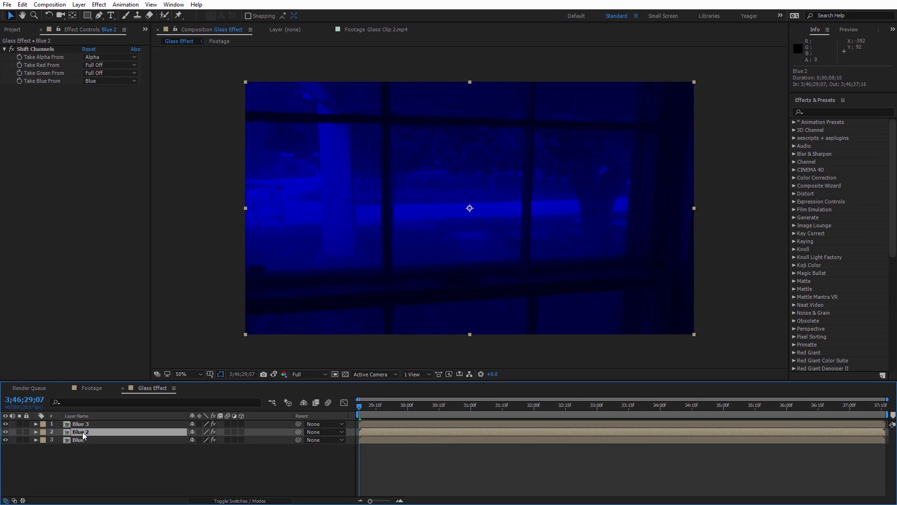
pyautogui.press('Return')
pyautogui.write('Green')
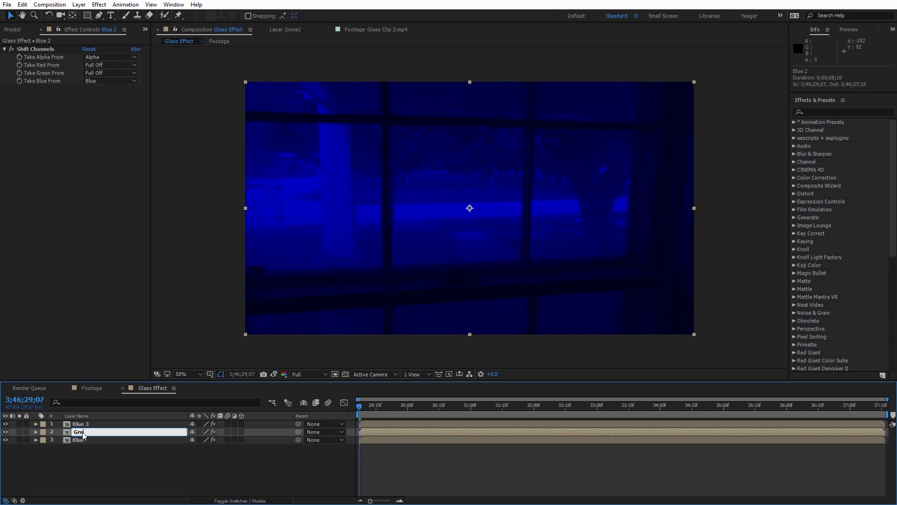
pyautogui.click(80, 459)
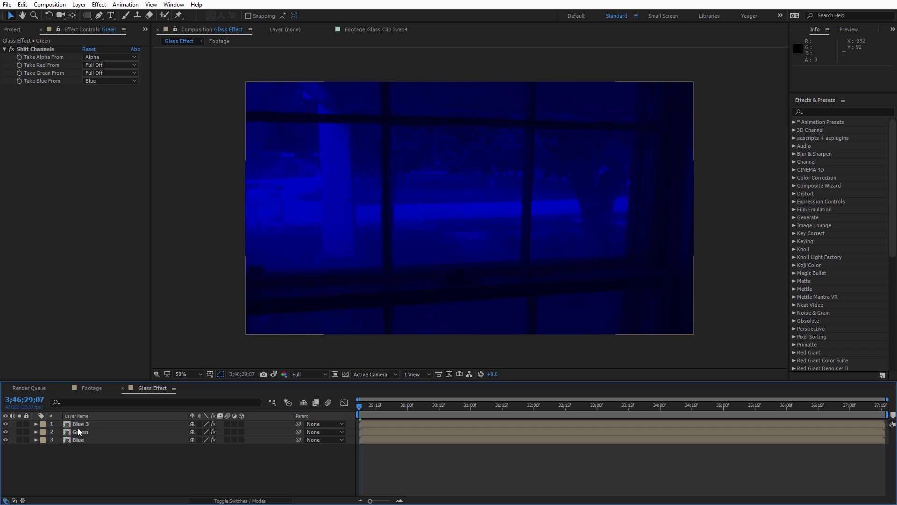
# Step: In the Green layer's Shift Channels effect, set Take Blue From to Full Off and Take Green From to Green
pyautogui.click(75, 430)
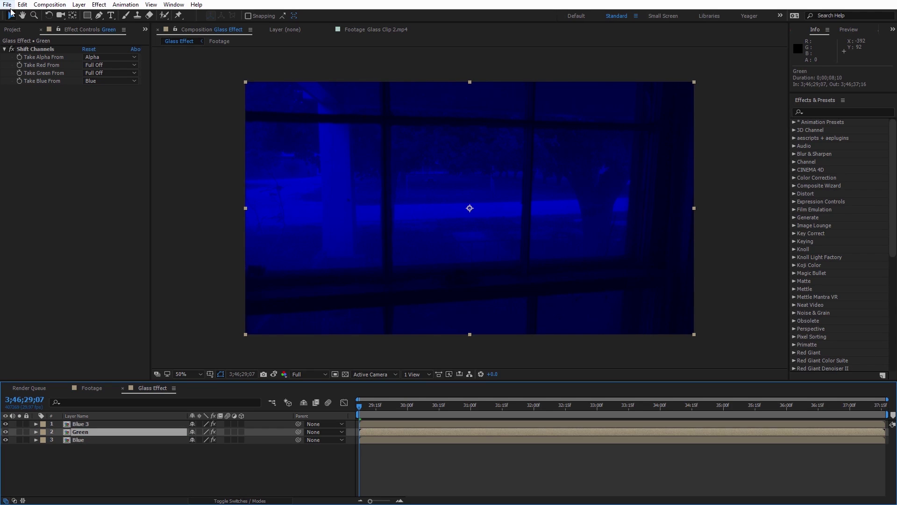
pyautogui.click(86, 81)
pyautogui.click(114, 183)
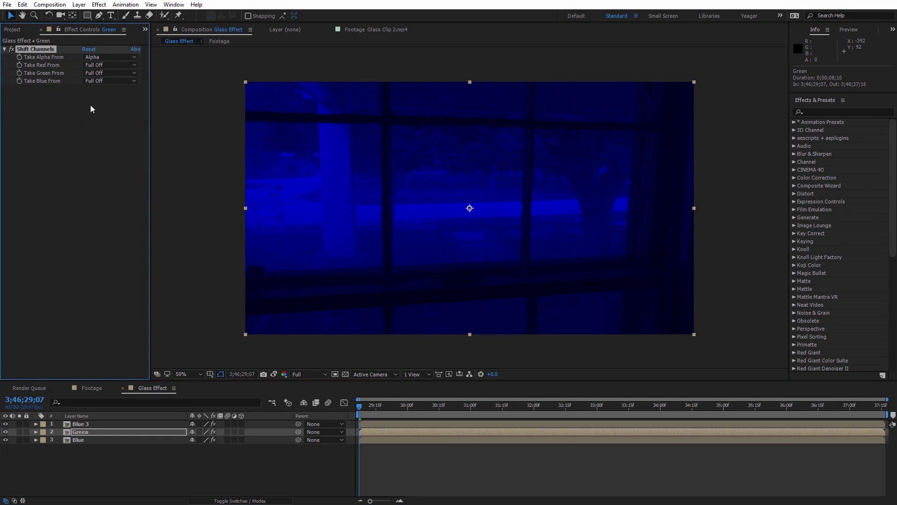
pyautogui.click(89, 72)
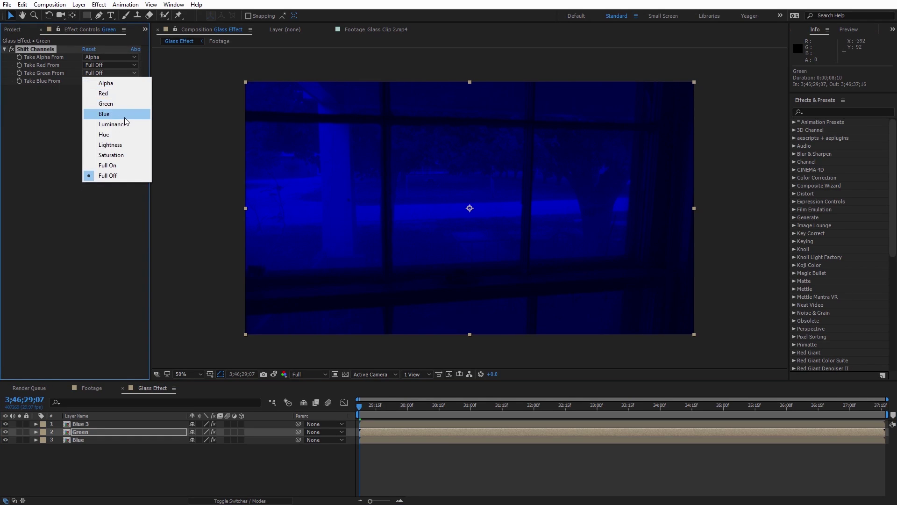
pyautogui.click(127, 103)
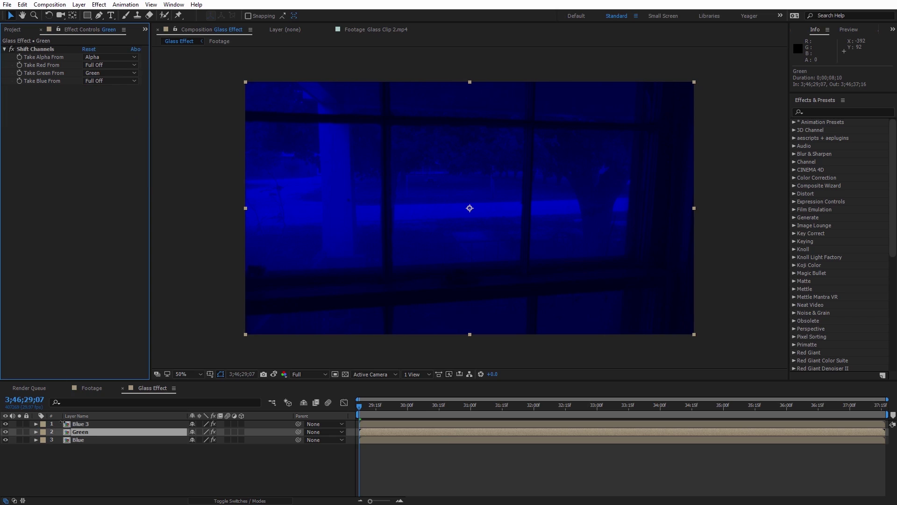
# Step: Rename the topmost layer, Blue 3, to Red and select it
pyautogui.click(79, 425)
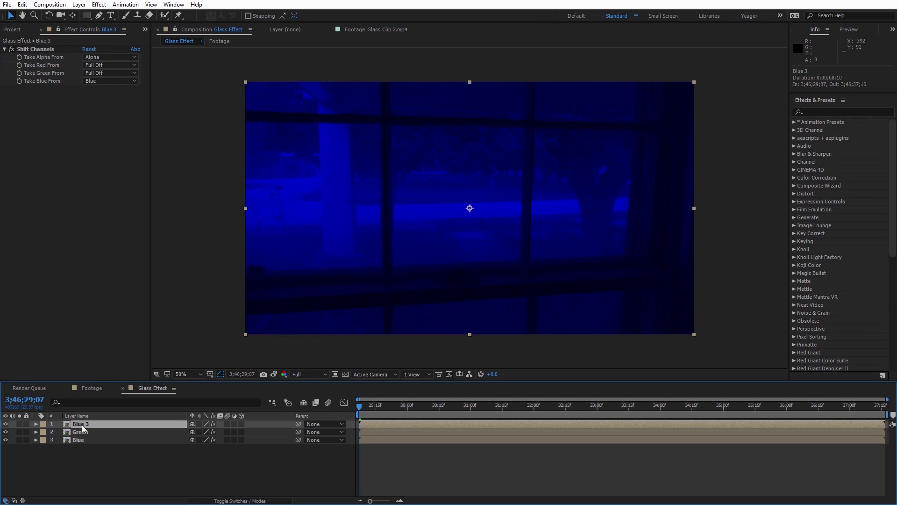
pyautogui.press('Return')
pyautogui.write('Red')
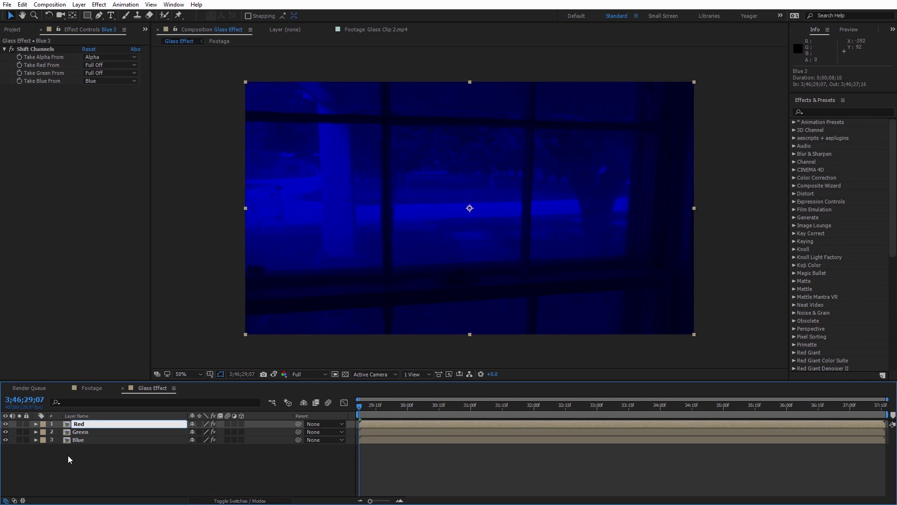
pyautogui.click(70, 479)
pyautogui.click(83, 423)
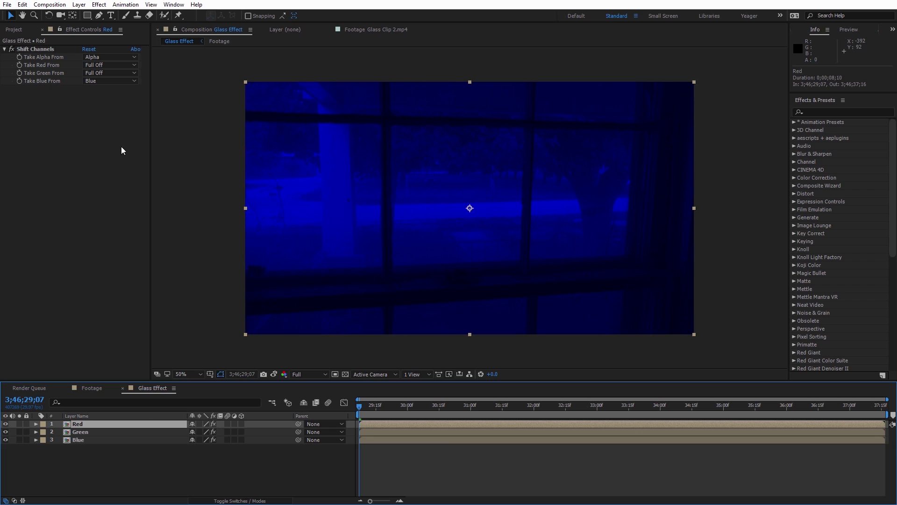
# Step: In the Red layer's Shift Channels effect, set Take Red From to Red and Take Blue From to Full Off
pyautogui.click(94, 65)
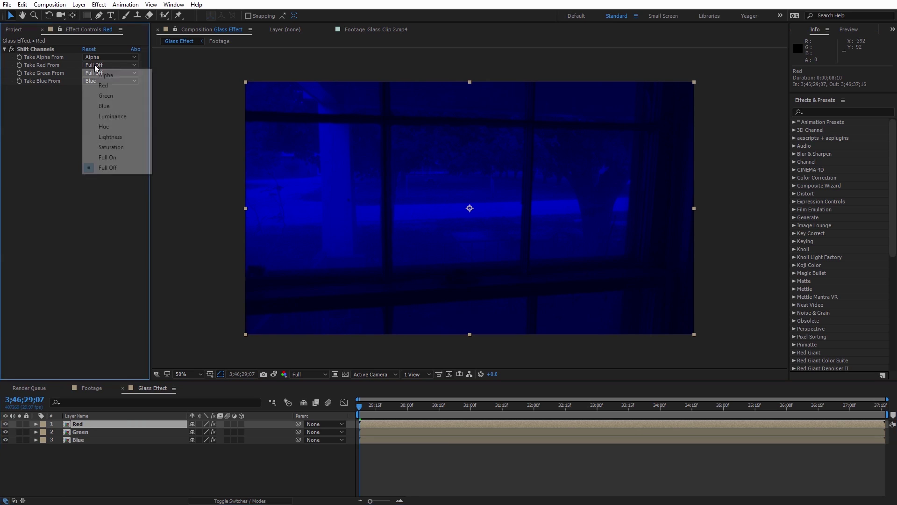
pyautogui.click(122, 85)
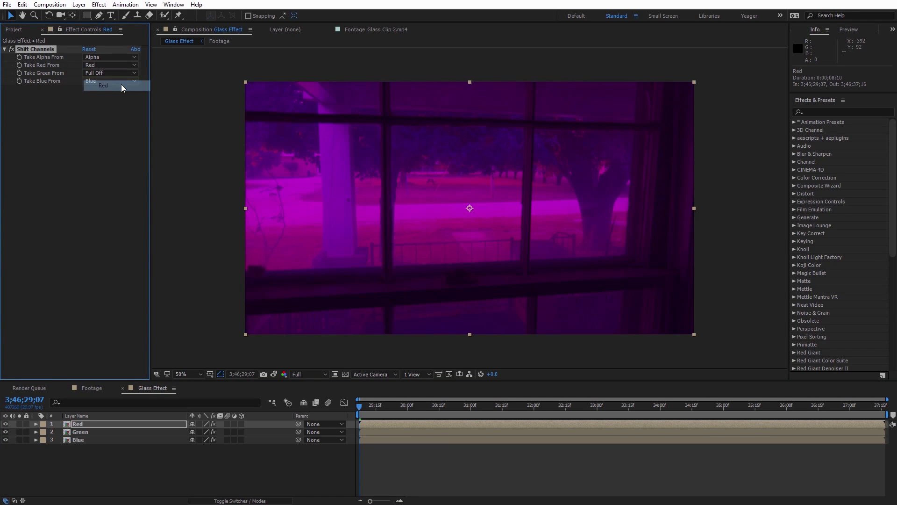
pyautogui.click(89, 82)
pyautogui.click(126, 181)
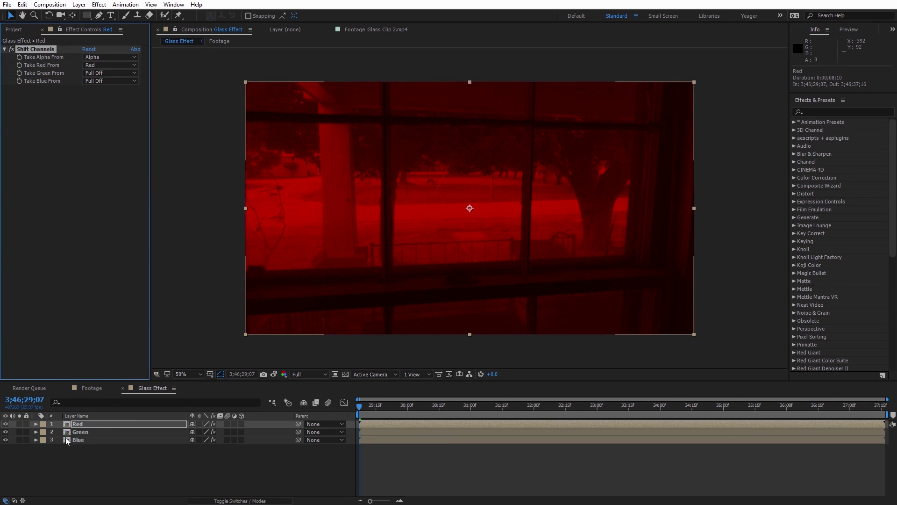
# Step: Color-label the three channel layers to match their names: Red, Green and Blue
pyautogui.click(43, 424)
pyautogui.click(60, 268)
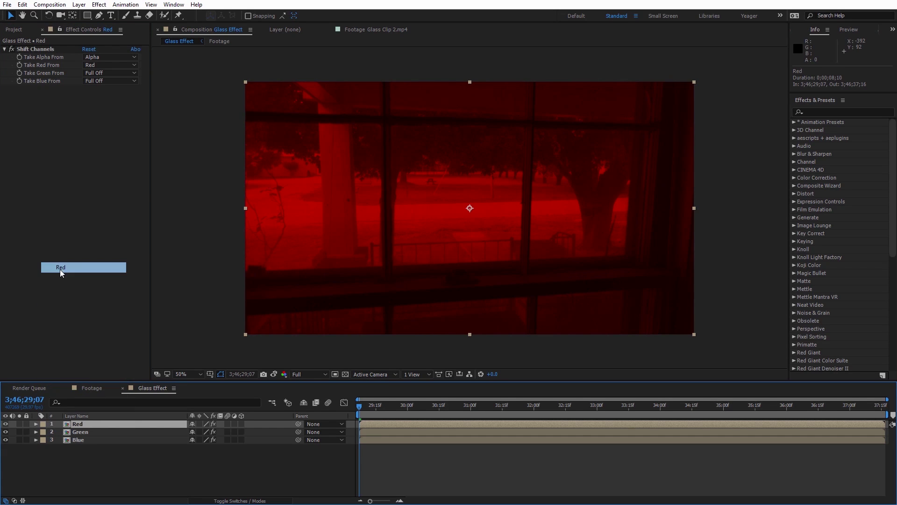
pyautogui.click(44, 432)
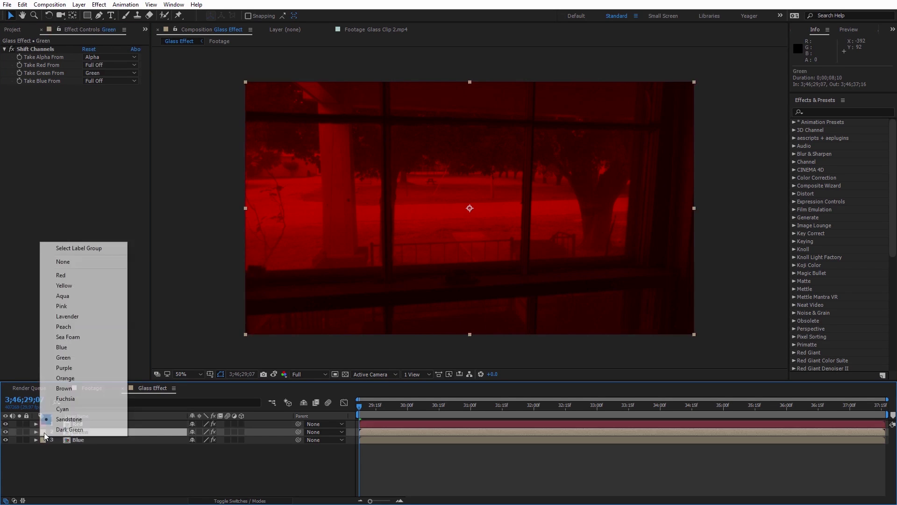
pyautogui.click(64, 358)
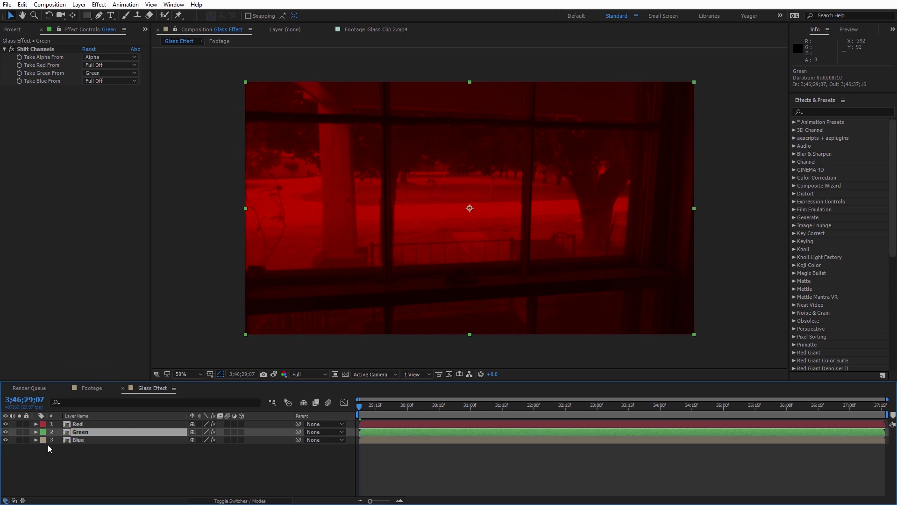
pyautogui.click(43, 440)
pyautogui.click(74, 355)
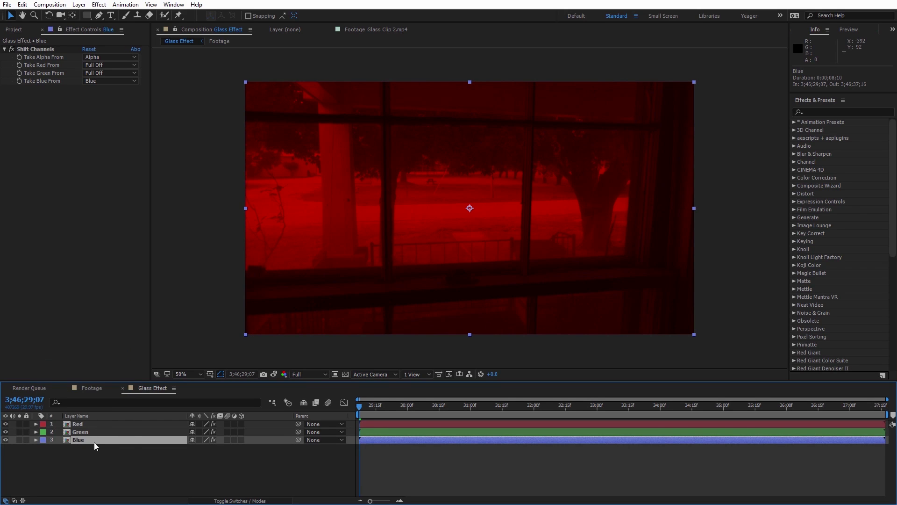
# Step: Set the blending mode of both the Red and Green layers to Screen
pyautogui.click(79, 424)
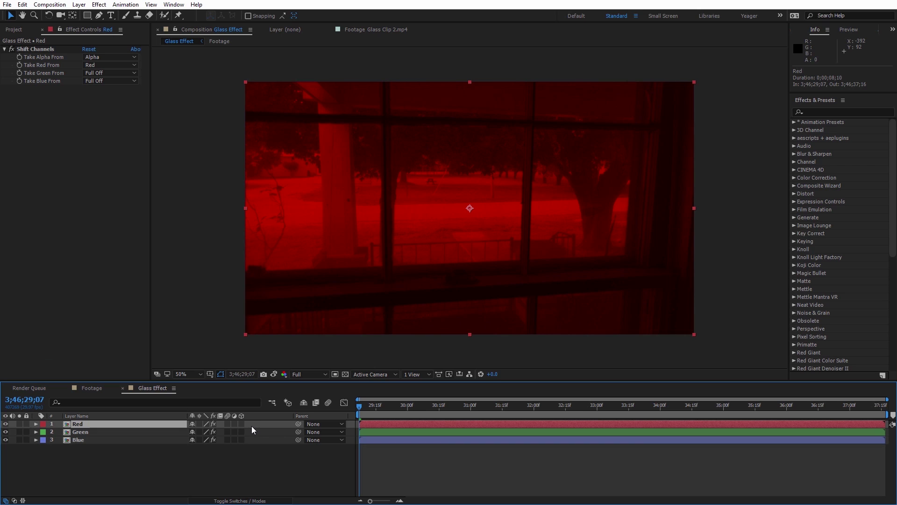
pyautogui.press('F4')
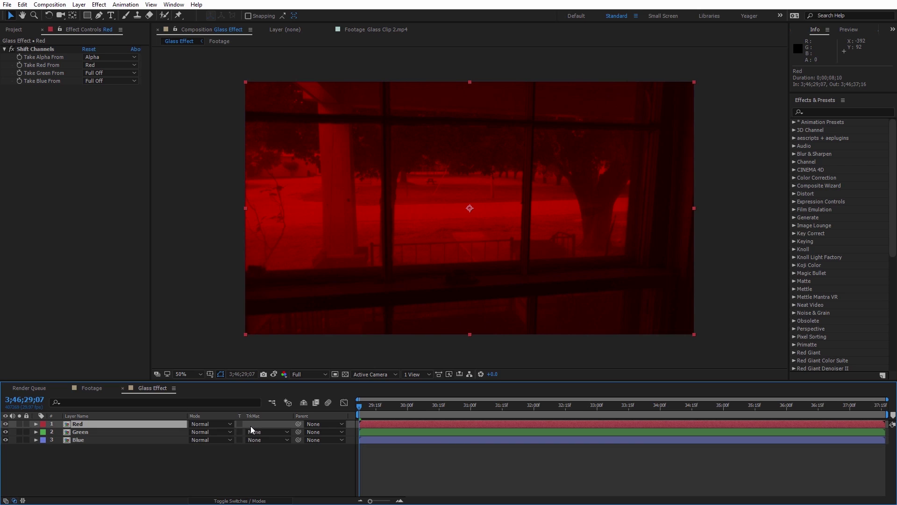
pyautogui.click(205, 423)
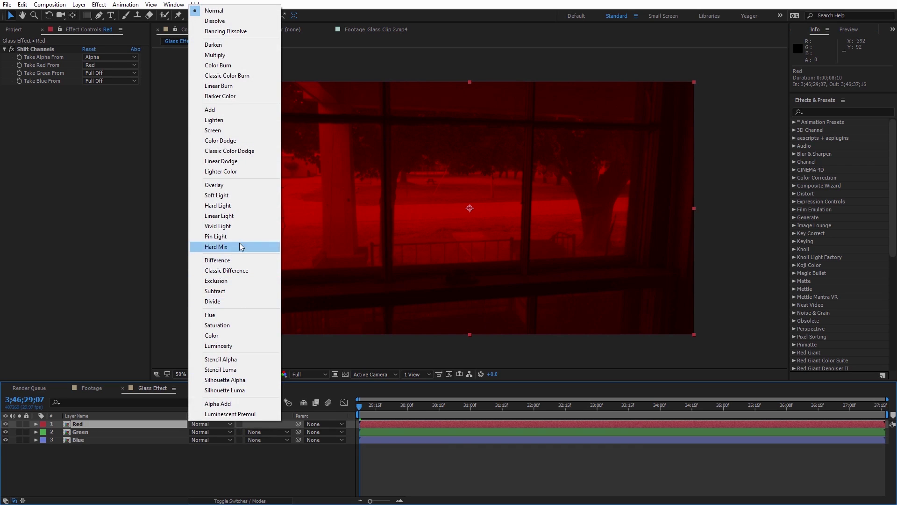
pyautogui.click(234, 132)
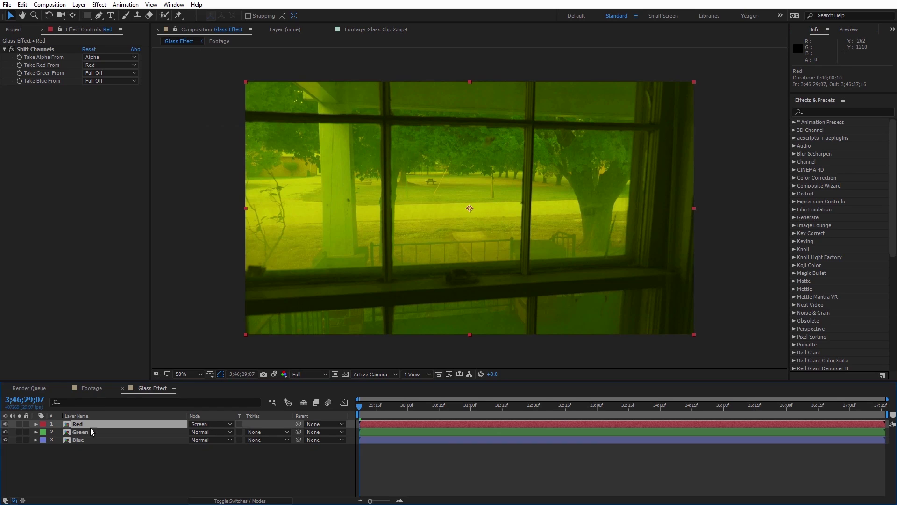
pyautogui.click(204, 424)
pyautogui.click(231, 138)
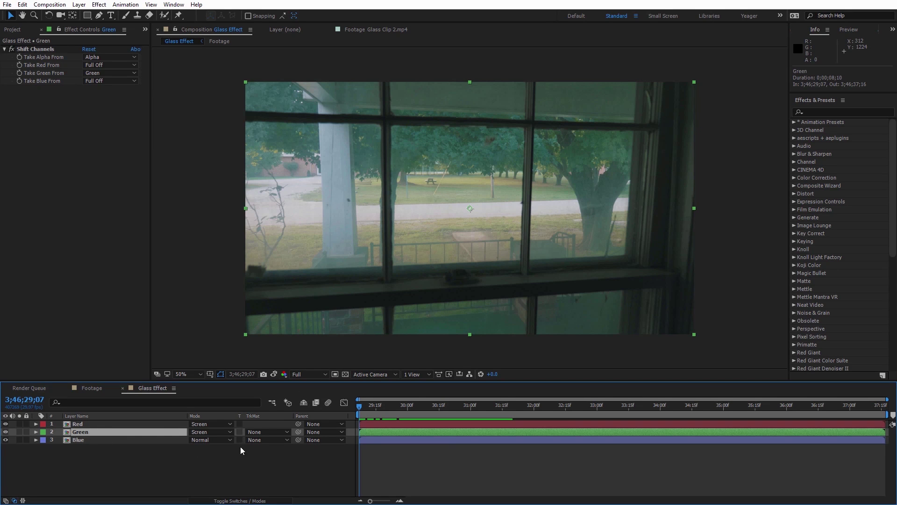
# Step: At 3;46;31;17, apply the Optics Compensation effect to the Green layer and enable Reverse Lens Distortion
pyautogui.moveTo(364, 407); pyautogui.dragTo(508, 413)
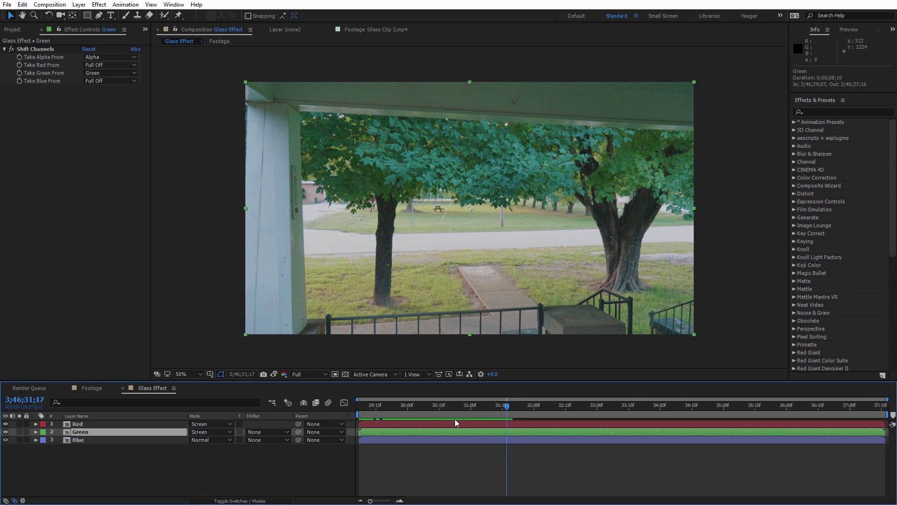
pyautogui.click(103, 6)
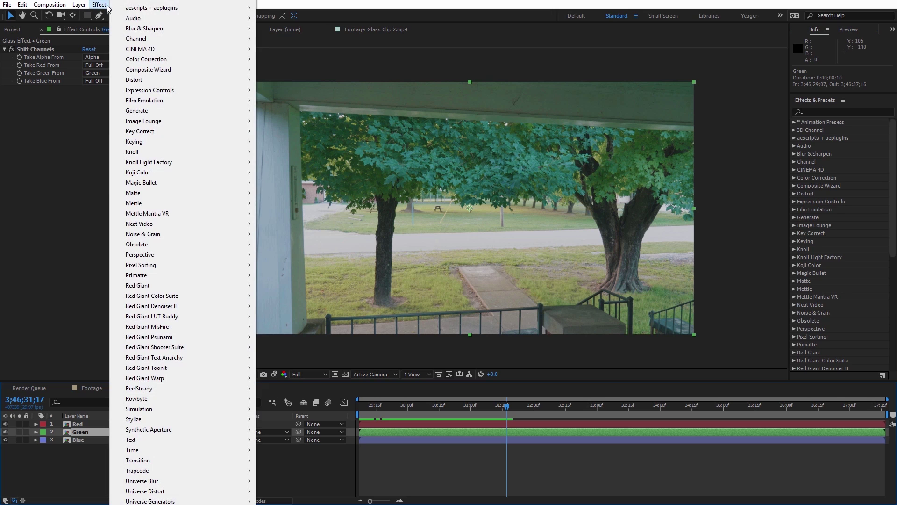
pyautogui.moveTo(164, 80)
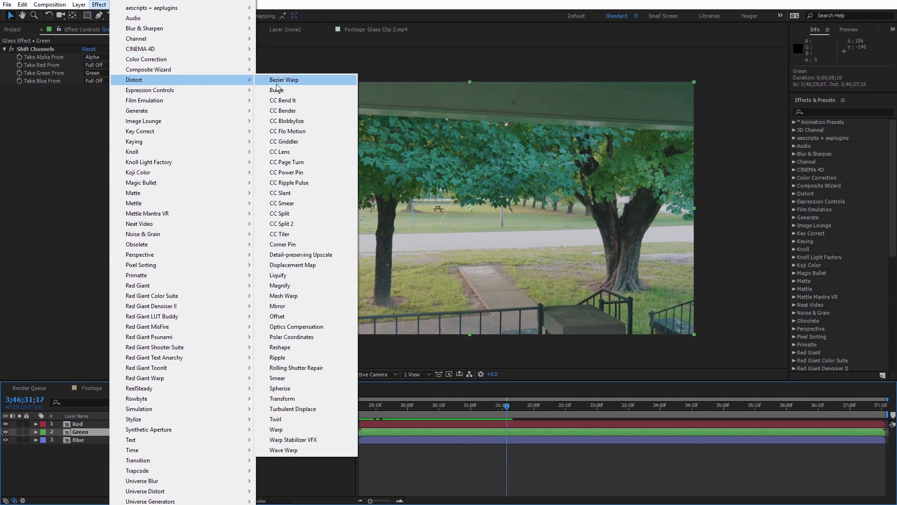
pyautogui.click(305, 326)
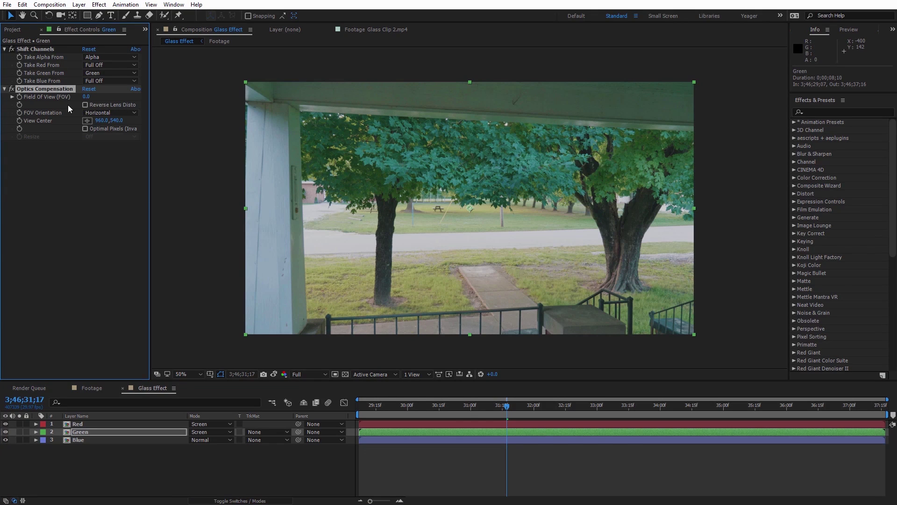
pyautogui.click(86, 105)
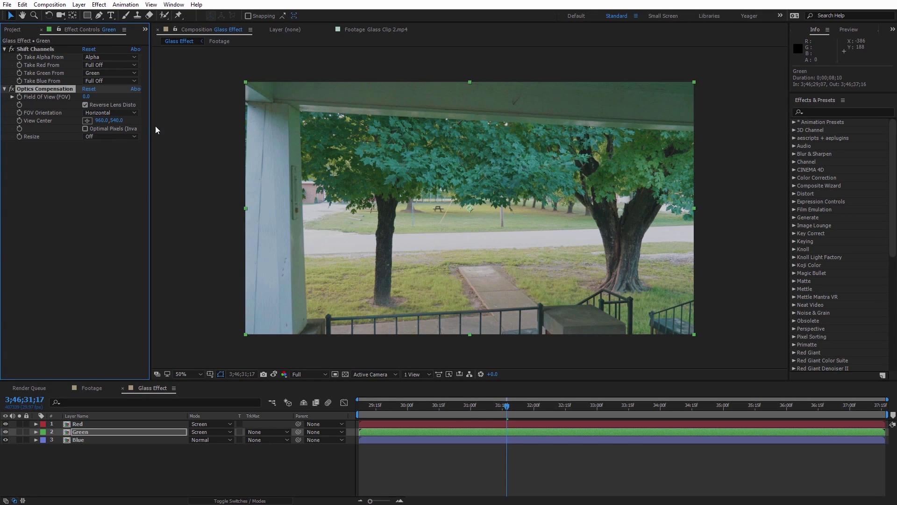
pyautogui.moveTo(150, 124); pyautogui.dragTo(168, 123)
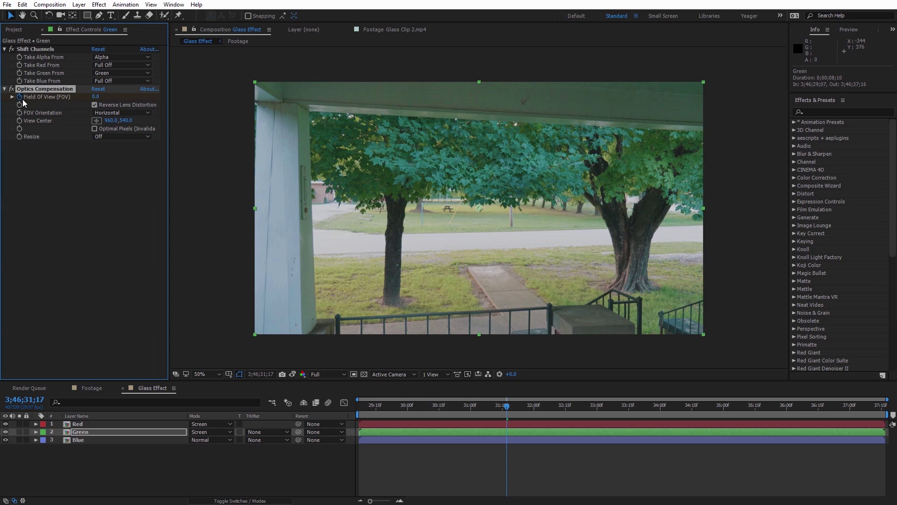
# Step: Keyframe the Green layer's Field Of View (FOV) at 44 at 3;46;31;17 and reveal its keyframes in the timeline
pyautogui.click(96, 97)
pyautogui.write('44')
pyautogui.press('Return')
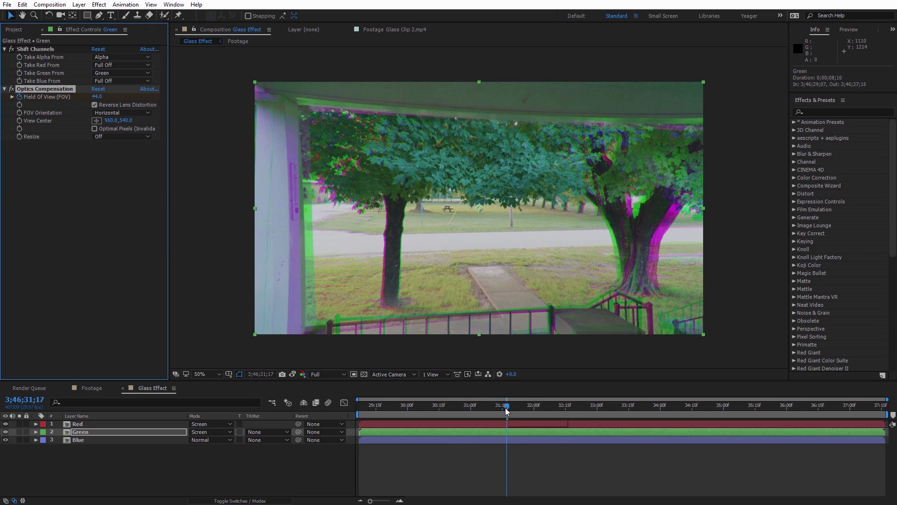
pyautogui.press('u')
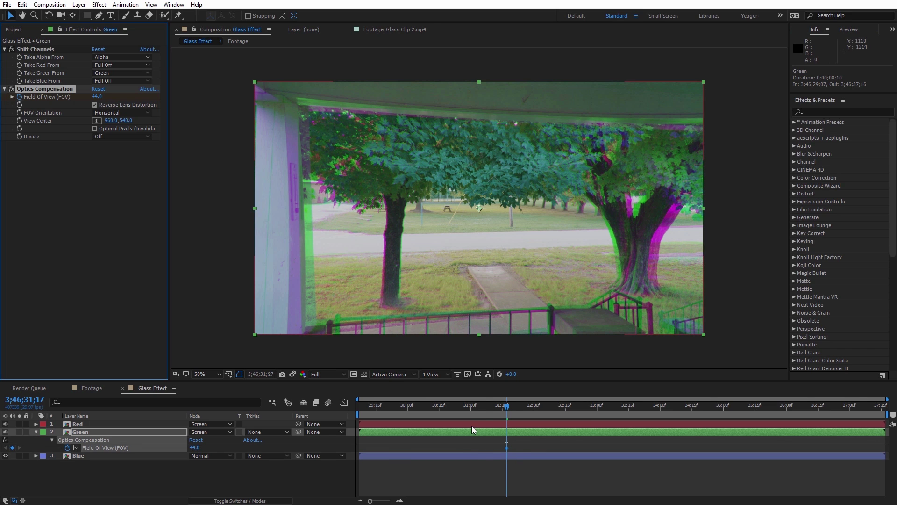
# Step: Go back ten frames to 3;46;31;07 and keyframe the Green layer's Field Of View at 0
pyautogui.hotkey('shift', 'pageup')
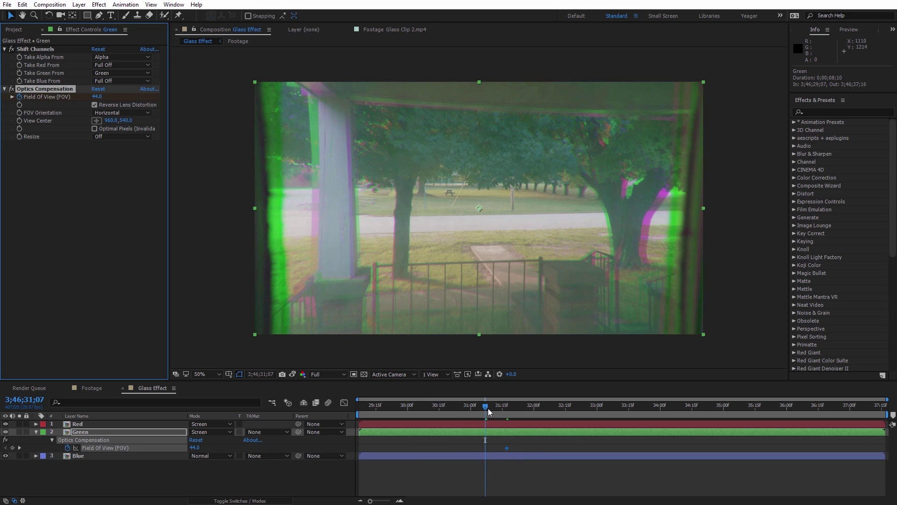
pyautogui.click(98, 97)
pyautogui.write('0')
pyautogui.press('Return')
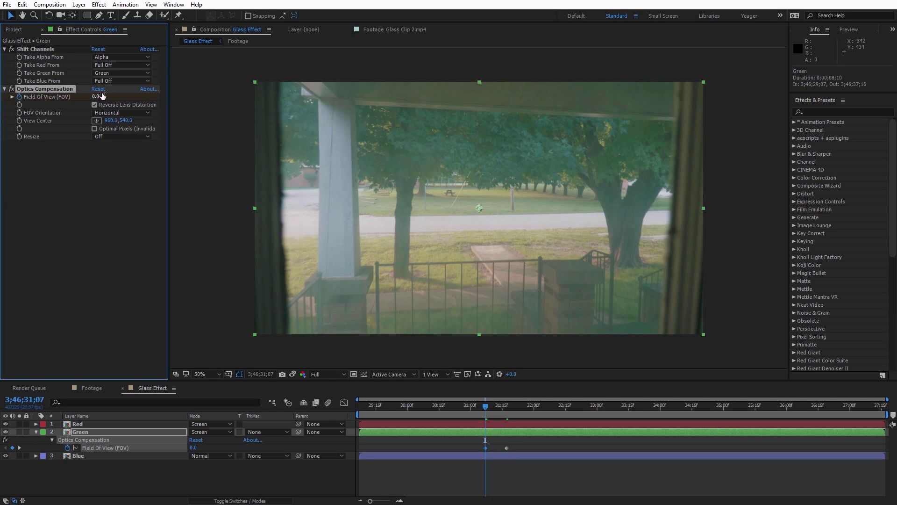
# Step: At 3;46;32;07, add a closing Field Of View keyframe of 0 on the Green layer
pyautogui.moveTo(486, 405); pyautogui.dragTo(506, 408)
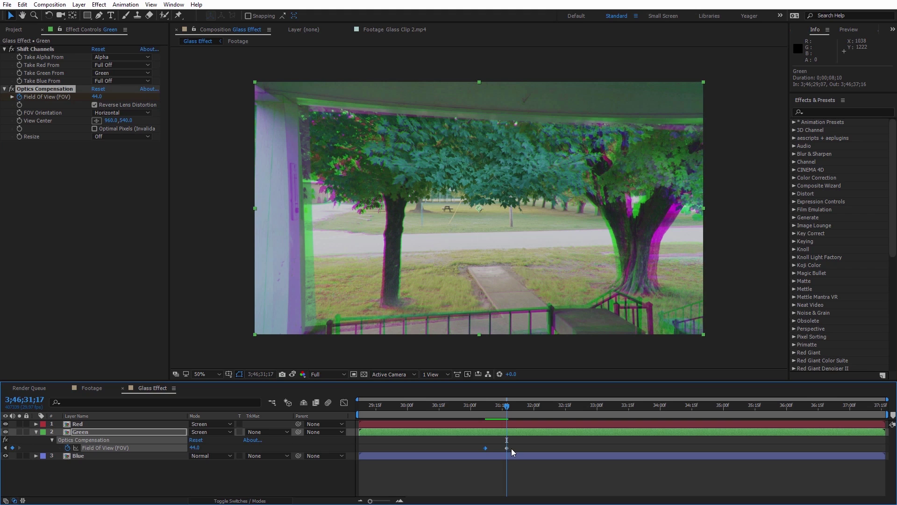
pyautogui.press('space')
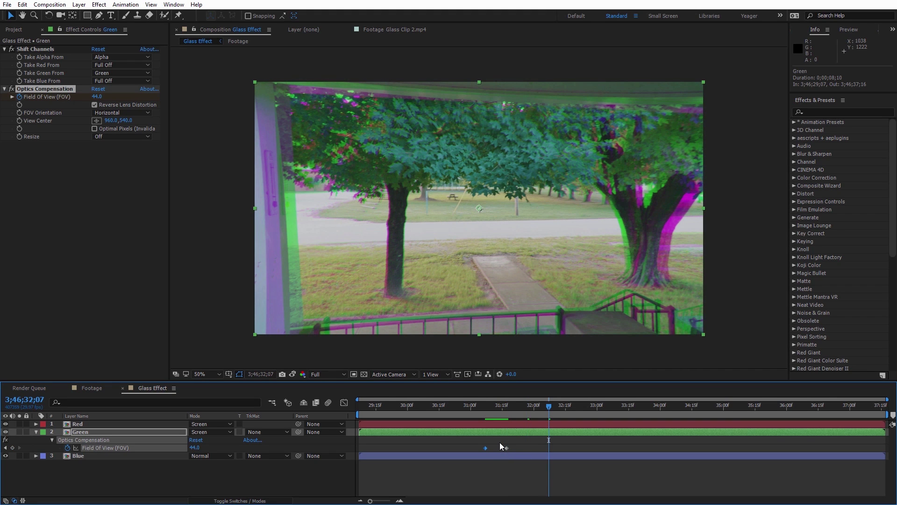
pyautogui.click(97, 97)
pyautogui.write('0')
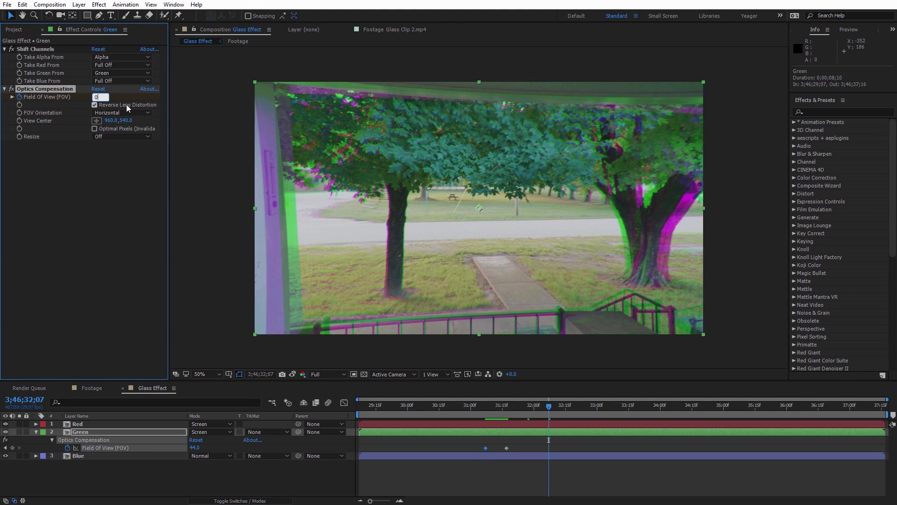
pyautogui.press('Return')
# Step: Scrub through the distortion animation, and apply Easy Ease to all three Field Of View keyframes on the Green layer
pyautogui.click(481, 411)
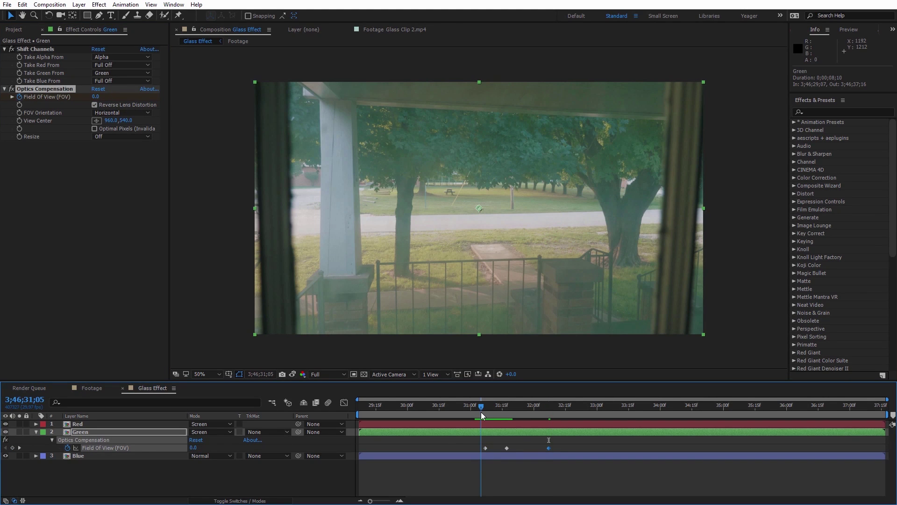
pyautogui.moveTo(484, 413); pyautogui.dragTo(470, 450)
pyautogui.rightClick(486, 447)
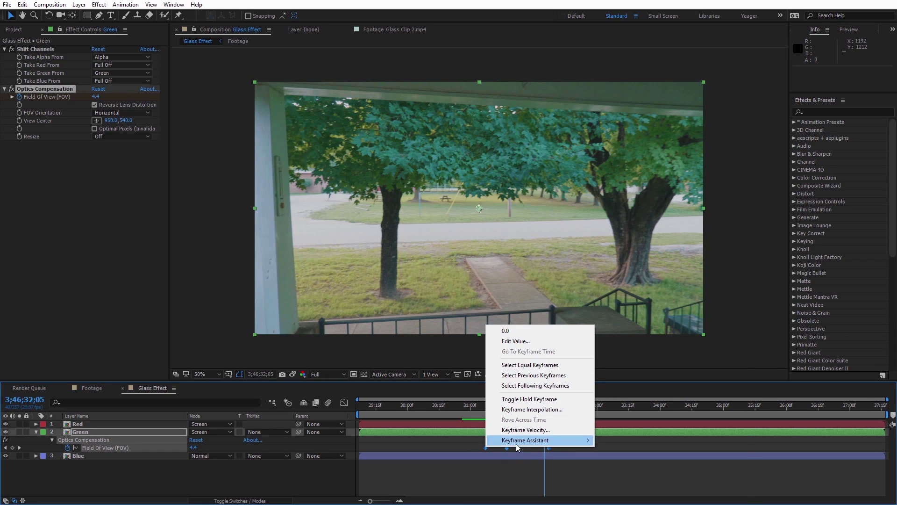
pyautogui.moveTo(529, 445)
pyautogui.click(617, 462)
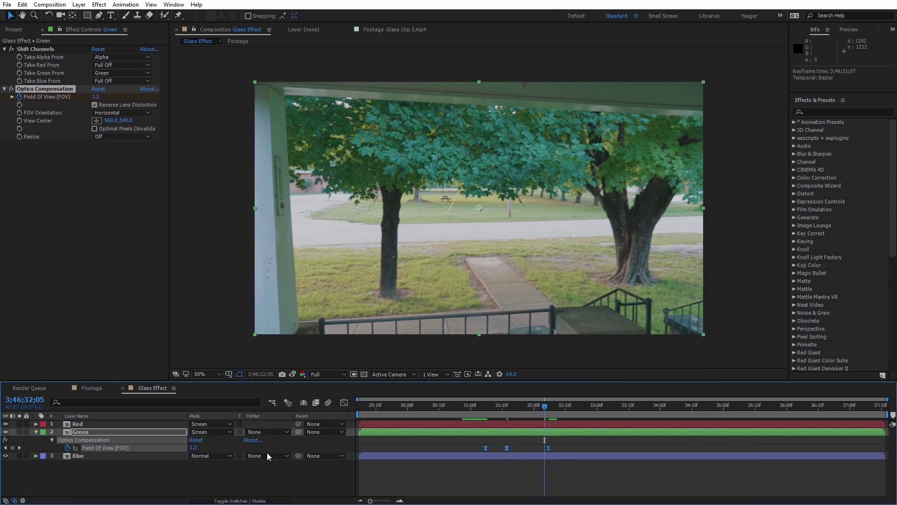
# Step: Apply Optics Compensation to the Red layer with Reverse Lens Distortion enabled, with the playhead on the Green layer's middle keyframe at 3;46;31;17
pyautogui.click(114, 423)
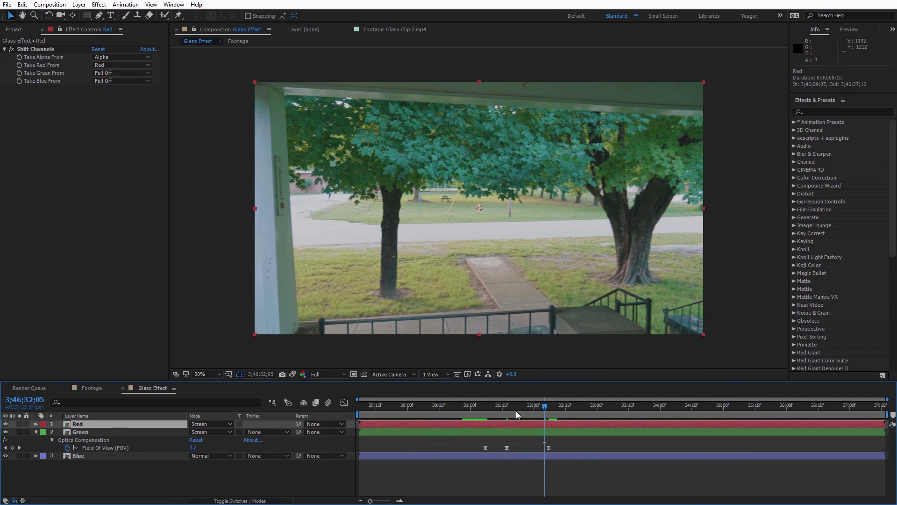
pyautogui.moveTo(545, 409); pyautogui.dragTo(509, 411)
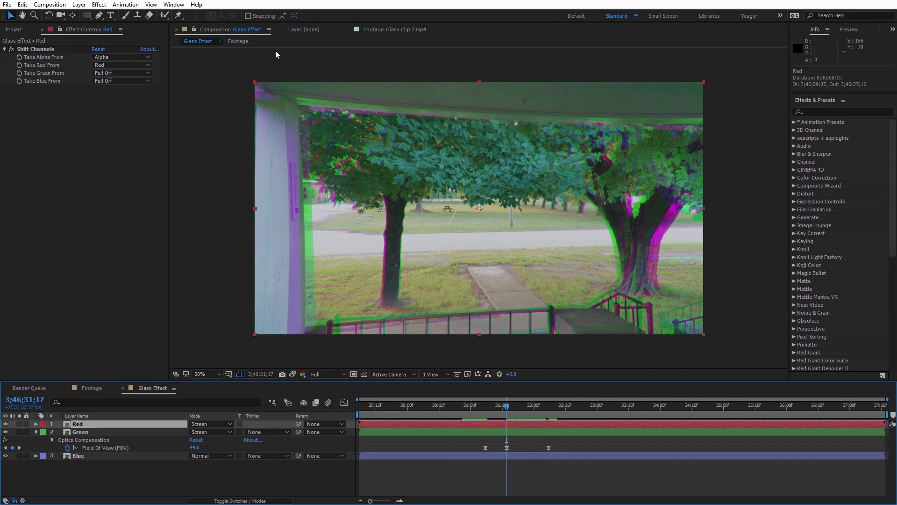
pyautogui.click(99, 5)
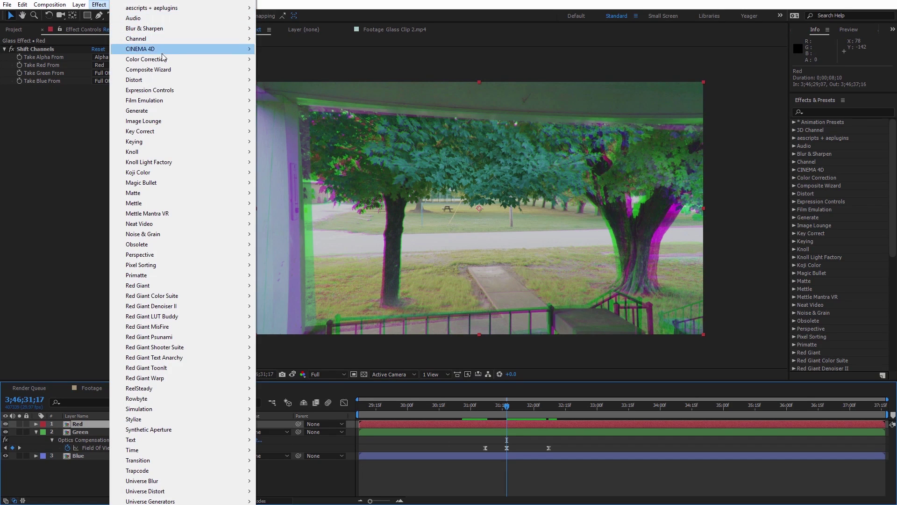
pyautogui.moveTo(166, 82)
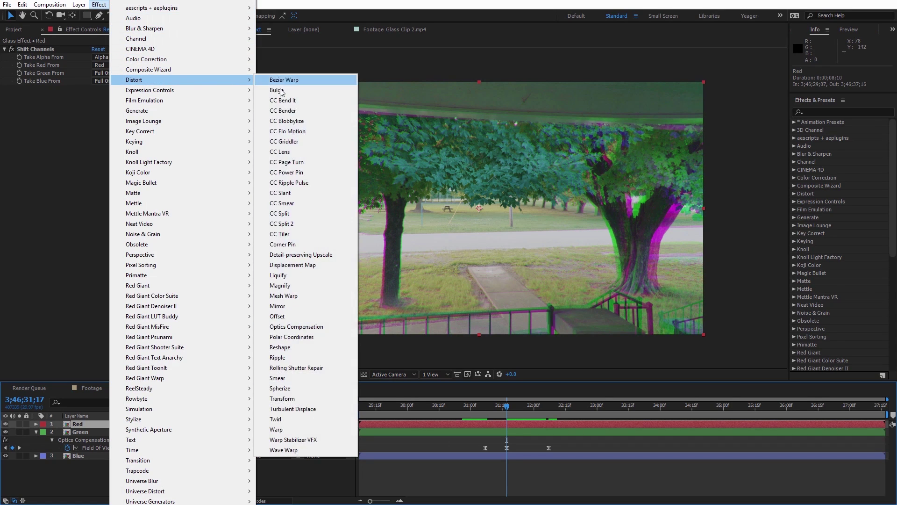
pyautogui.click(291, 327)
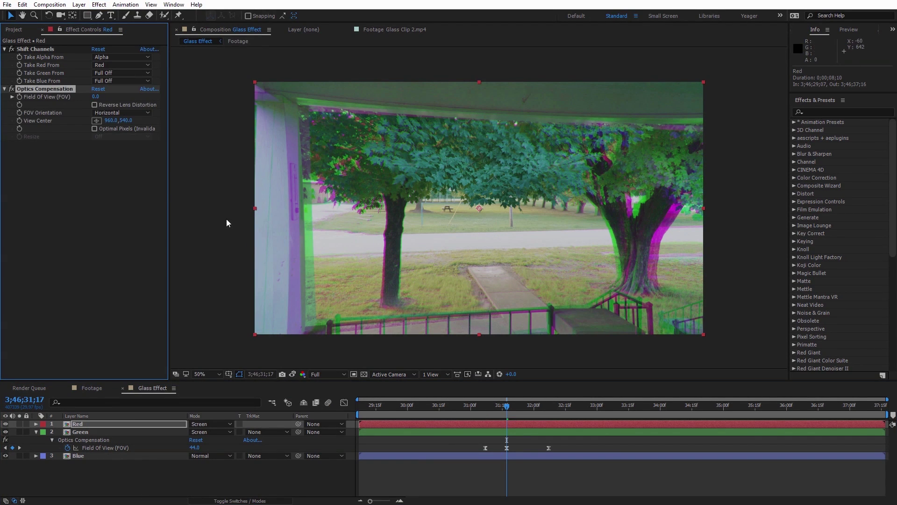
pyautogui.click(95, 104)
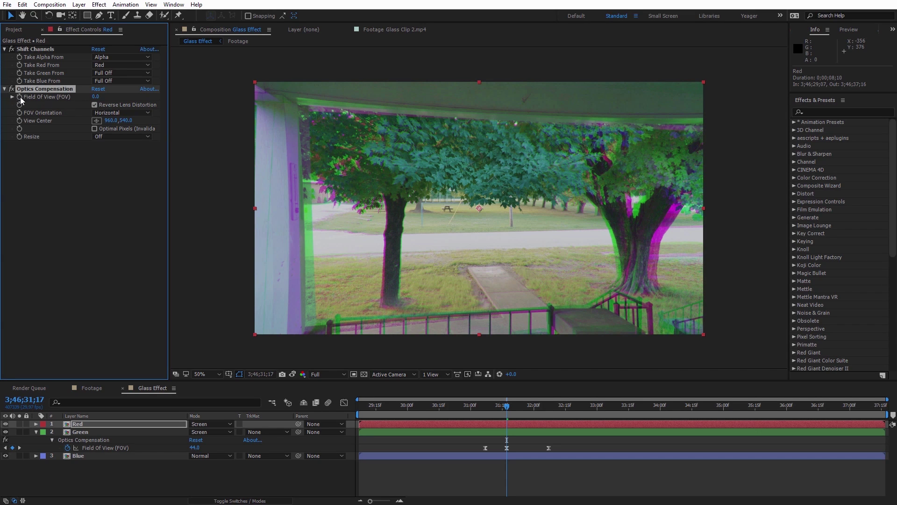
# Step: Start keyframing the Red layer's Field Of View at 3;46;31;17 with a value of 60
pyautogui.click(19, 96)
pyautogui.click(96, 96)
pyautogui.write('60')
pyautogui.press('Return')
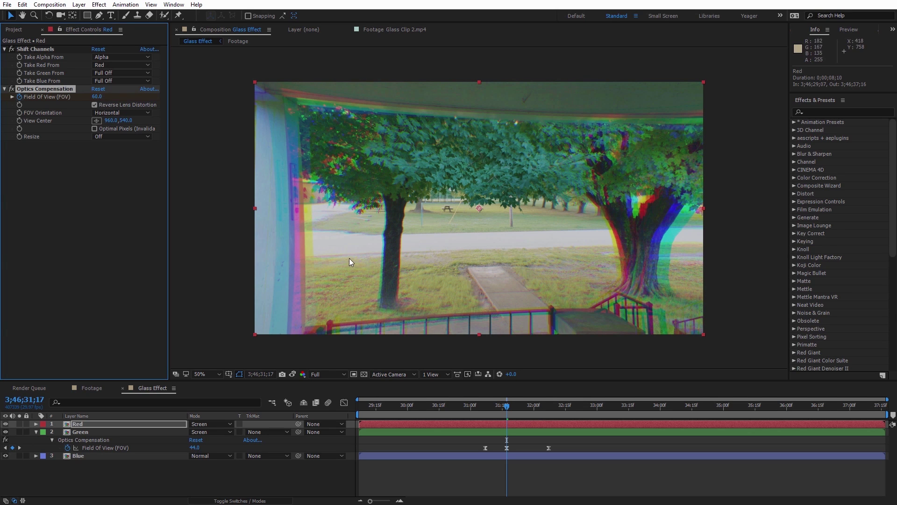
# Step: Reveal the Red layer's keyframes and add a Field Of View keyframe of 0 at 3;46;31;07
pyautogui.click(508, 422)
pyautogui.press('u')
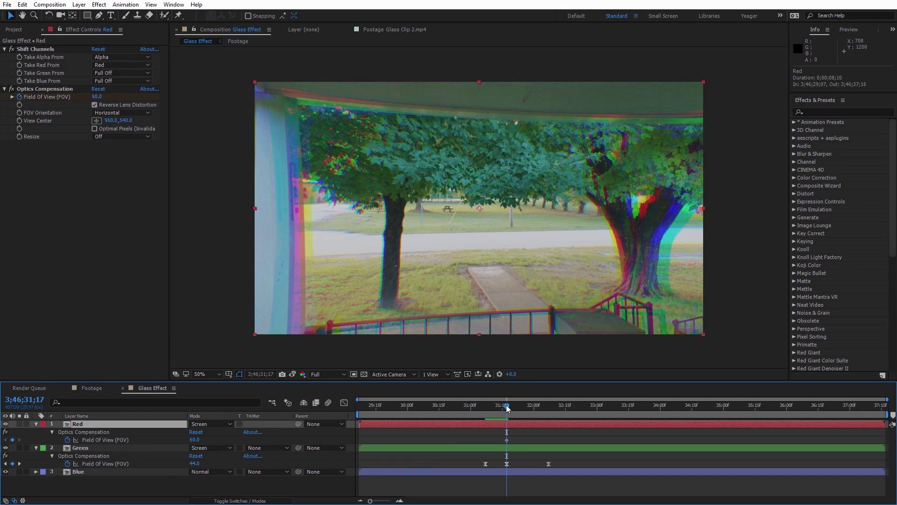
pyautogui.moveTo(507, 406); pyautogui.dragTo(486, 412)
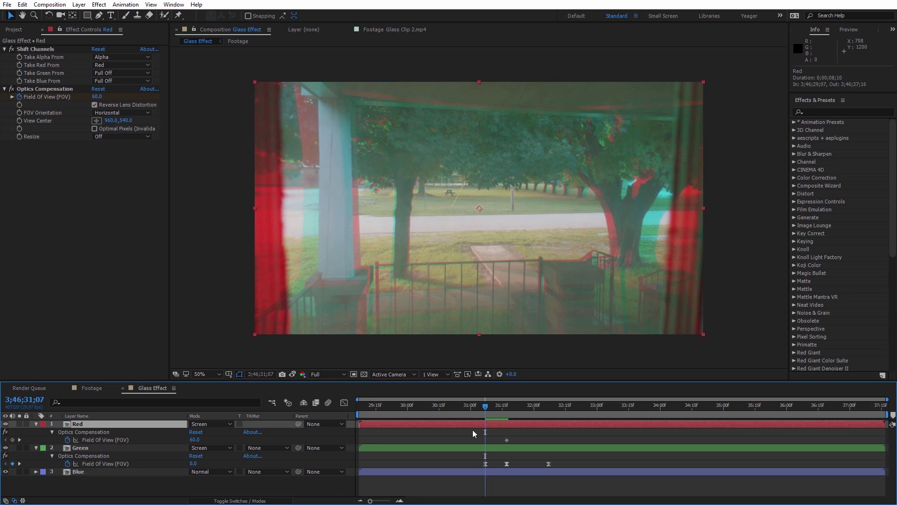
pyautogui.click(99, 97)
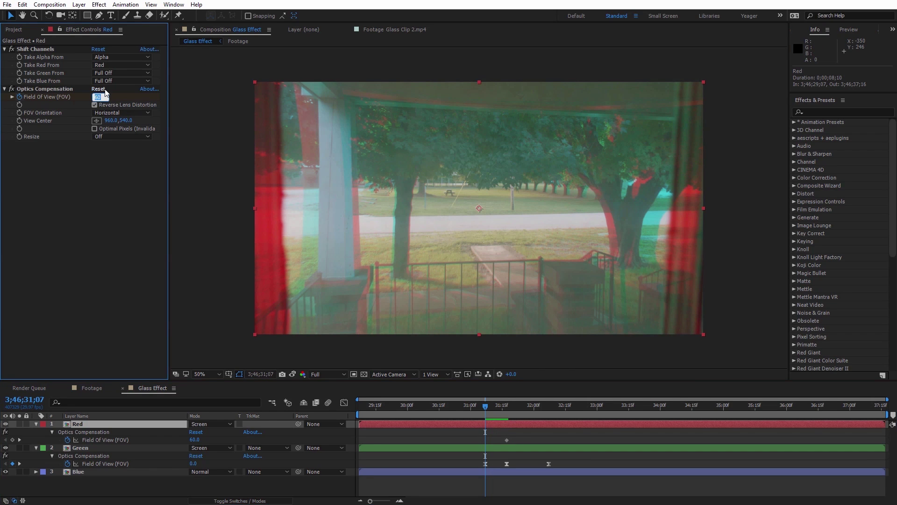
pyautogui.write('0')
pyautogui.press('Return')
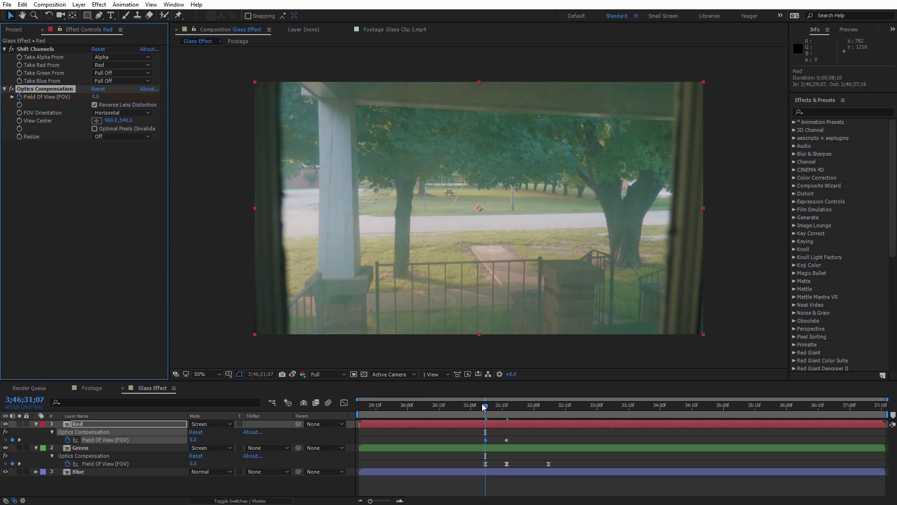
# Step: At 3;46;32;07, add a closing Field Of View keyframe of 0 on the Red layer
pyautogui.moveTo(484, 405); pyautogui.dragTo(548, 417)
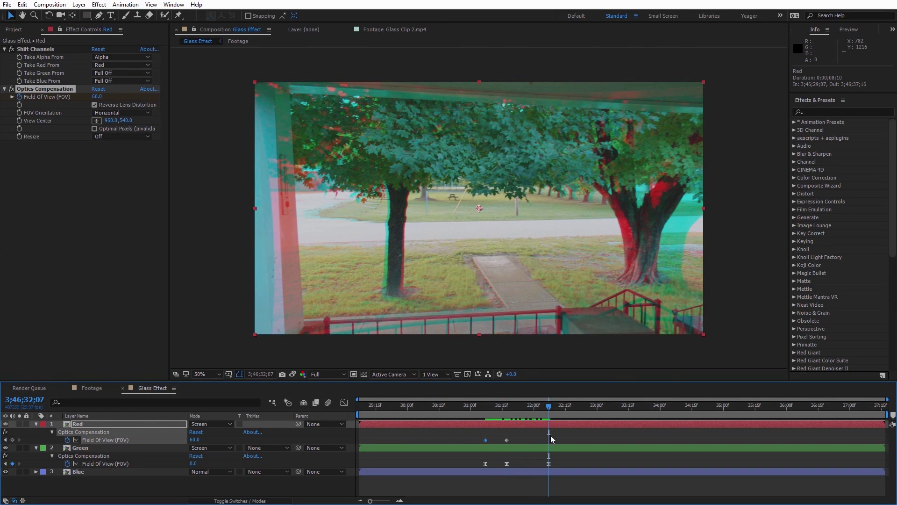
pyautogui.click(97, 97)
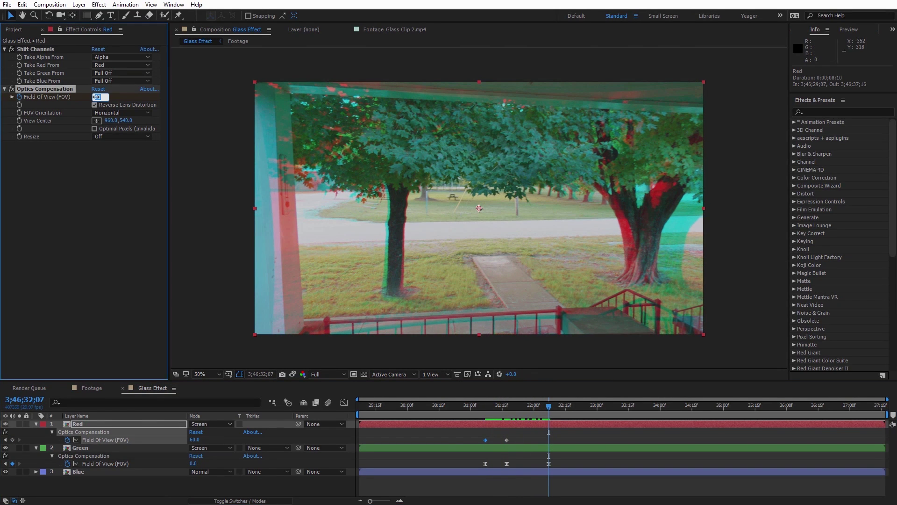
pyautogui.write('0')
pyautogui.press('Return')
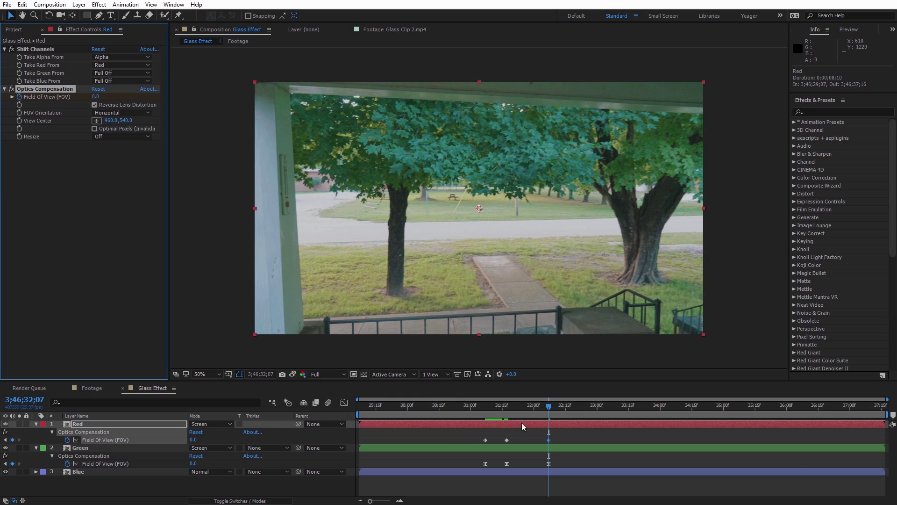
# Step: Apply Easy Ease to all three Field Of View keyframes on the Red layer, and scrub through the distortion animation
pyautogui.moveTo(563, 434); pyautogui.dragTo(478, 441)
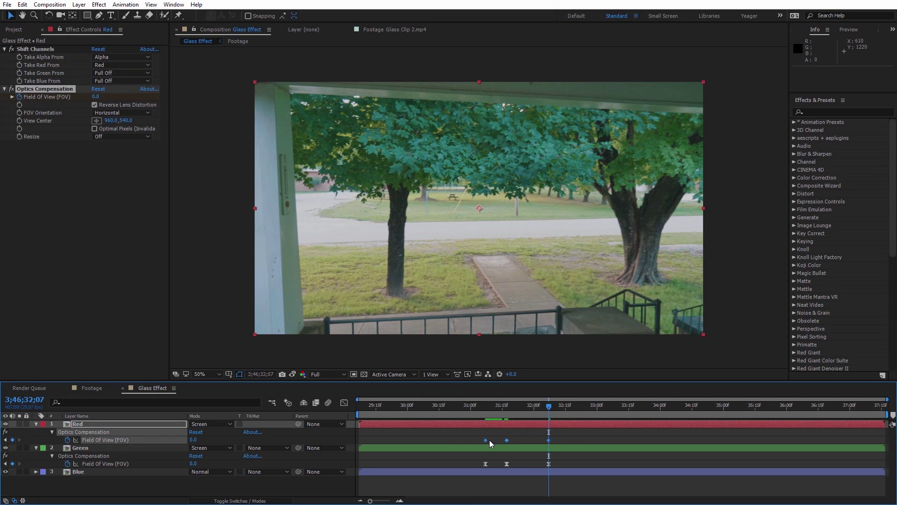
pyautogui.rightClick(485, 441)
pyautogui.moveTo(517, 436)
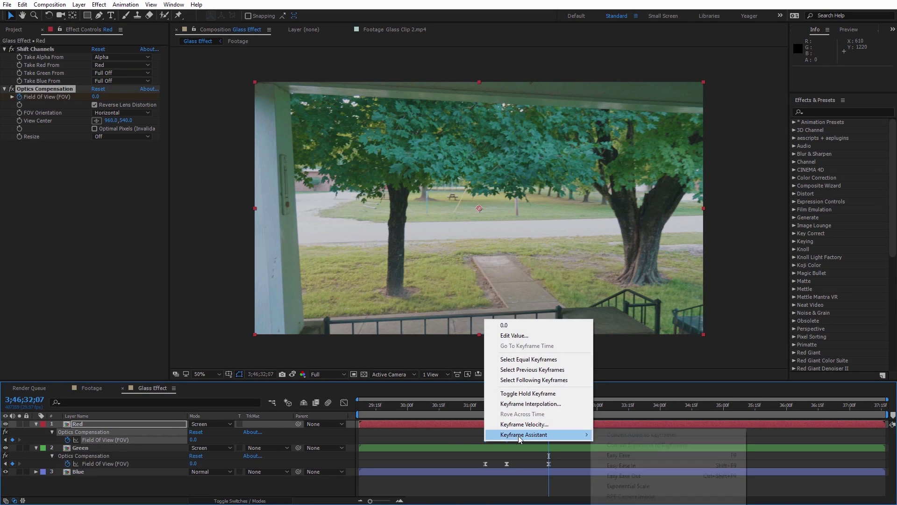
pyautogui.click(627, 453)
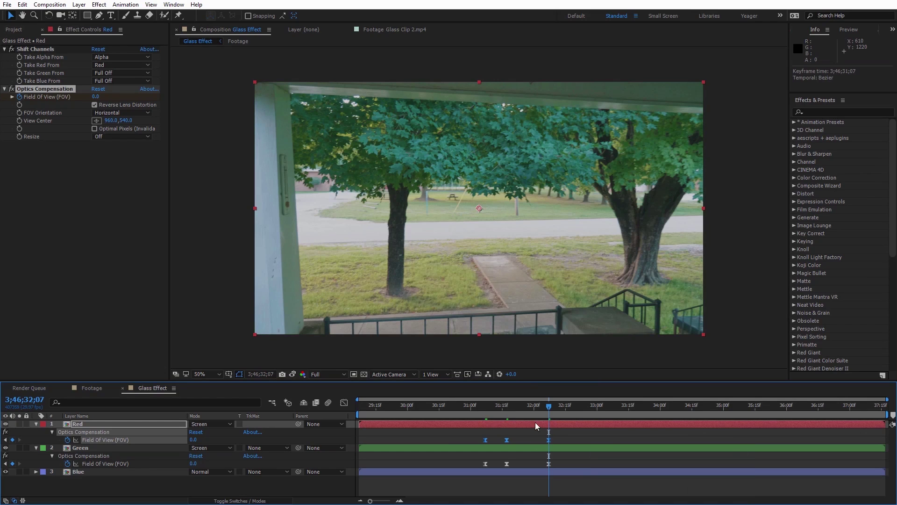
pyautogui.moveTo(495, 409); pyautogui.dragTo(470, 411)
pyautogui.moveTo(455, 411); pyautogui.dragTo(482, 416)
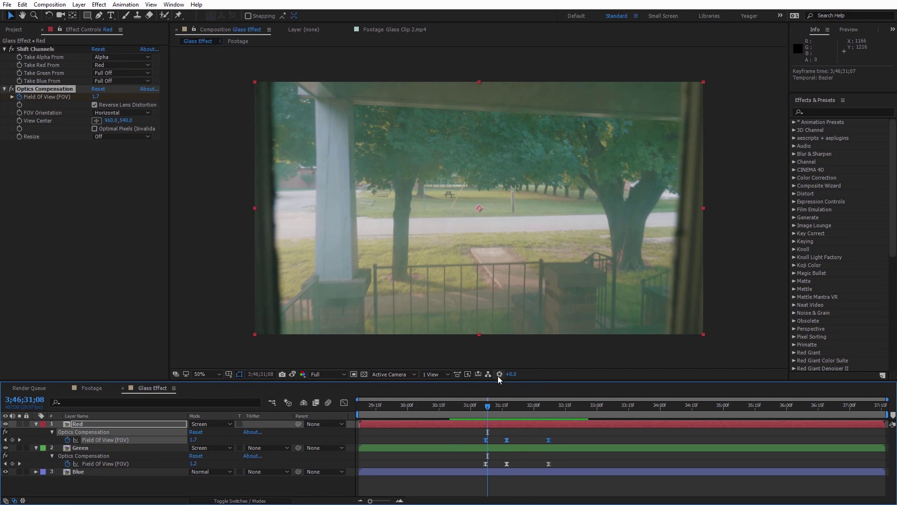
# Step: Park the playhead on the middle distortion keyframe at 3;46;31;17 and create an adjustment layer above the channel layers
pyautogui.click(493, 405)
pyautogui.moveTo(495, 406); pyautogui.dragTo(507, 409)
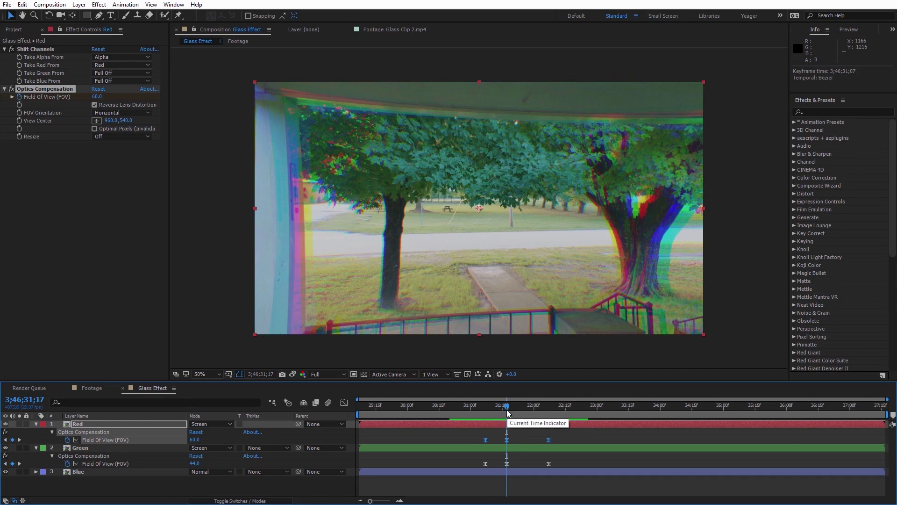
pyautogui.rightClick(201, 189)
pyautogui.moveTo(272, 198)
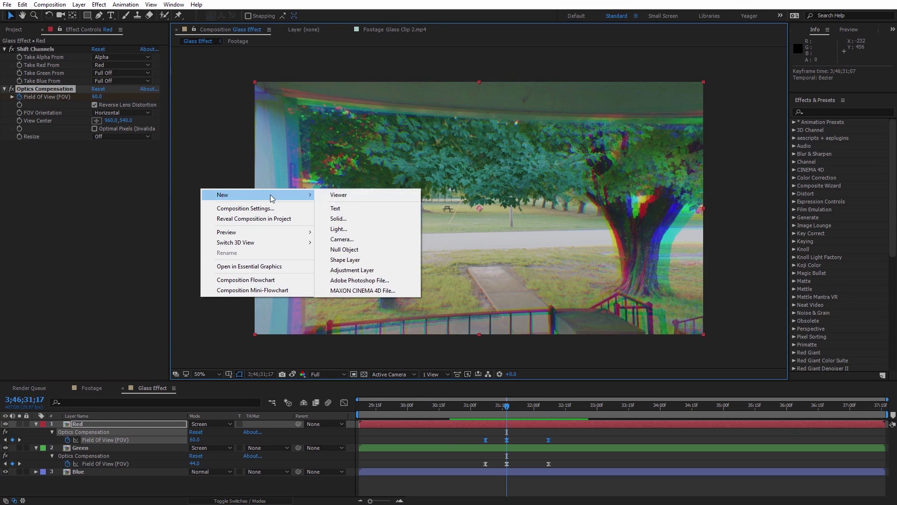
pyautogui.click(372, 271)
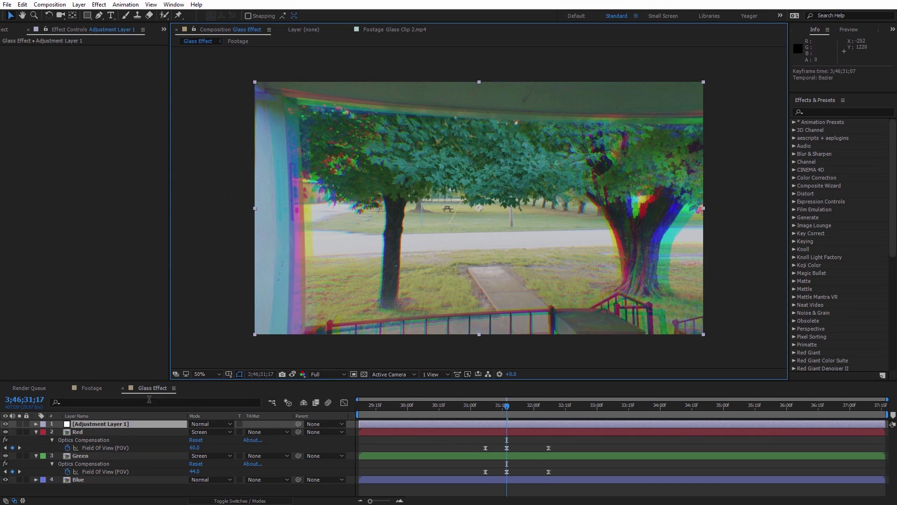
# Step: Rename the adjustment layer Color Match and shift it along the timeline to start at 3;46;31;17
pyautogui.click(129, 422)
pyautogui.press('Return')
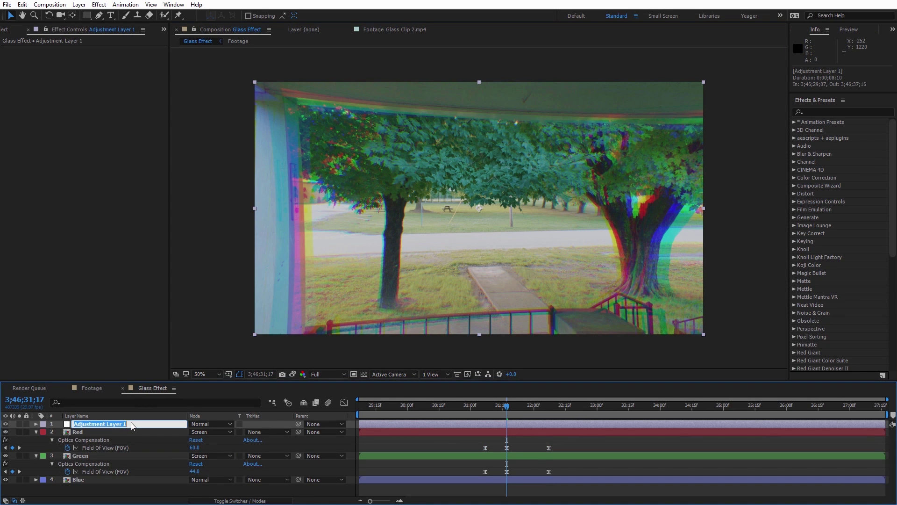
pyautogui.write('Color Match')
pyautogui.press('Return')
pyautogui.moveTo(366, 425); pyautogui.dragTo(512, 427)
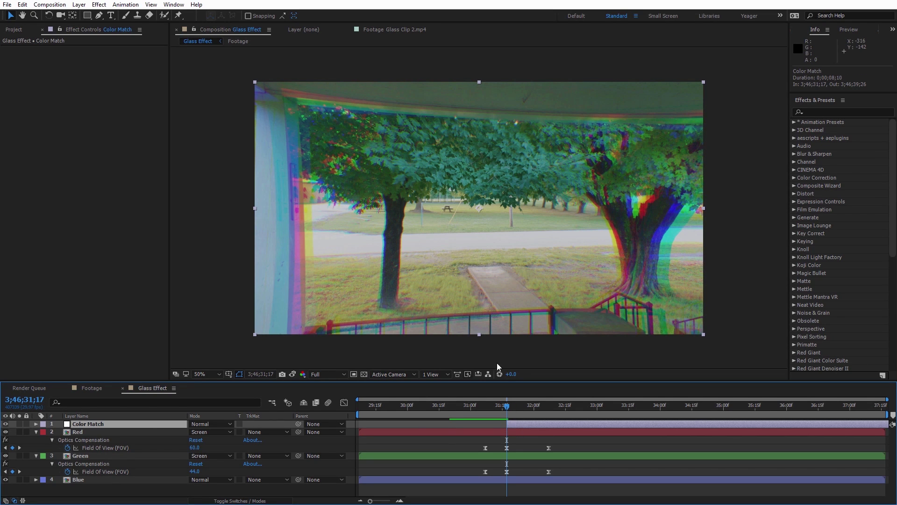
# Step: Apply the Lumetri Color effect to the Color Match layer
pyautogui.click(100, 6)
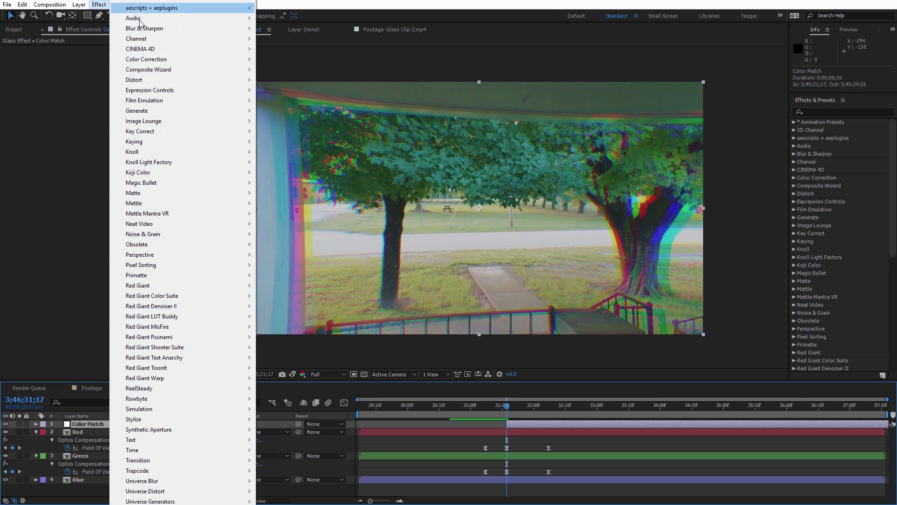
pyautogui.moveTo(215, 61)
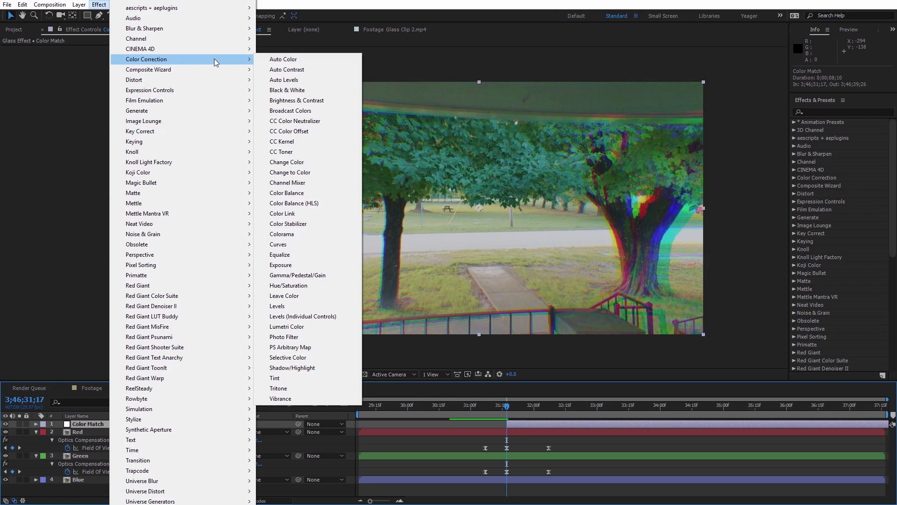
pyautogui.click(308, 327)
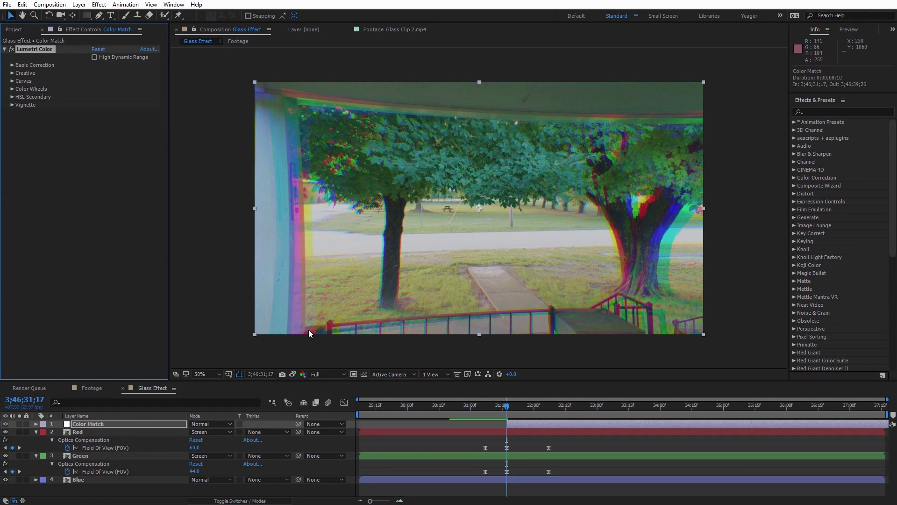
# Step: Start keyframing Lumetri's Basic Correction Blacks at 3;46;31;17 with a value of 118, and reveal the layer's keyframes
pyautogui.click(16, 65)
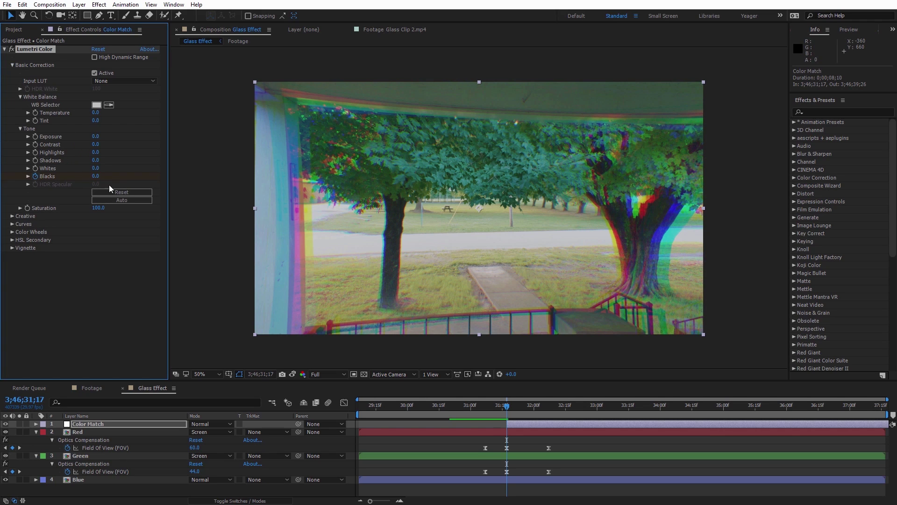
pyautogui.click(95, 176)
pyautogui.write('118')
pyautogui.press('Return')
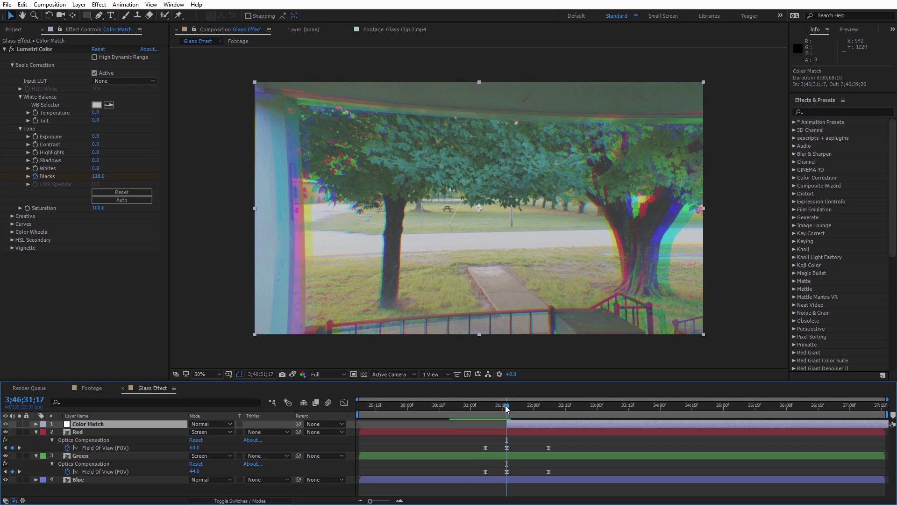
pyautogui.moveTo(507, 406)
pyautogui.mouseDown()
pyautogui.moveTo(483, 409)
pyautogui.moveTo(509, 407)
pyautogui.mouseUp()
pyautogui.press('u')
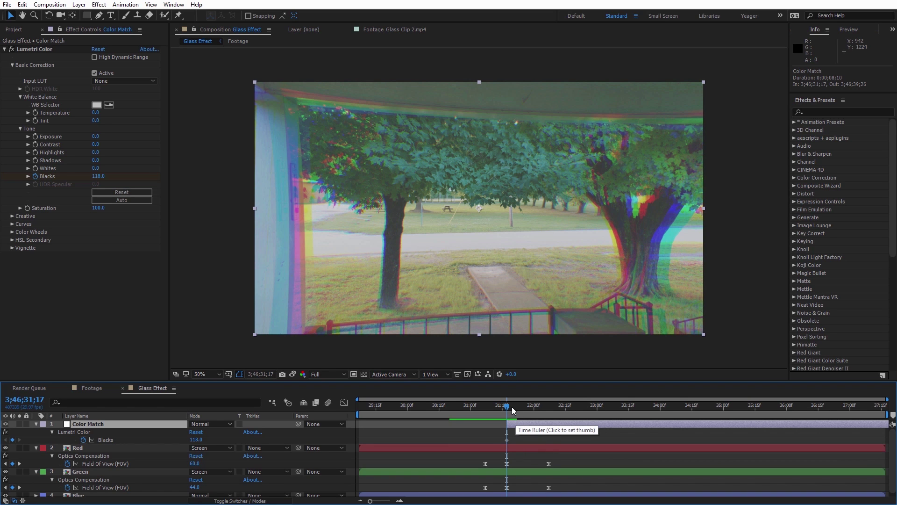
# Step: At 3;46;32;17, add a Blacks keyframe of 48 on the Color Match layer
pyautogui.press('space')
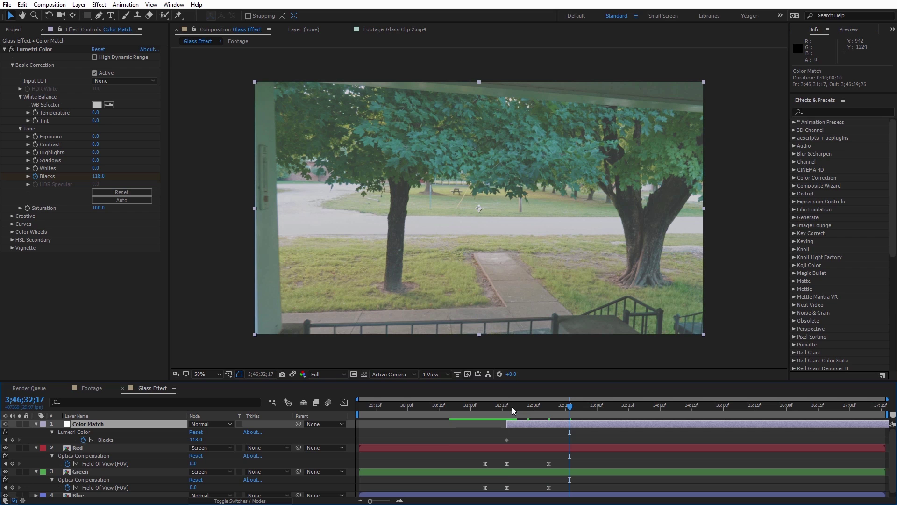
pyautogui.click(99, 176)
pyautogui.press('BackSpace')
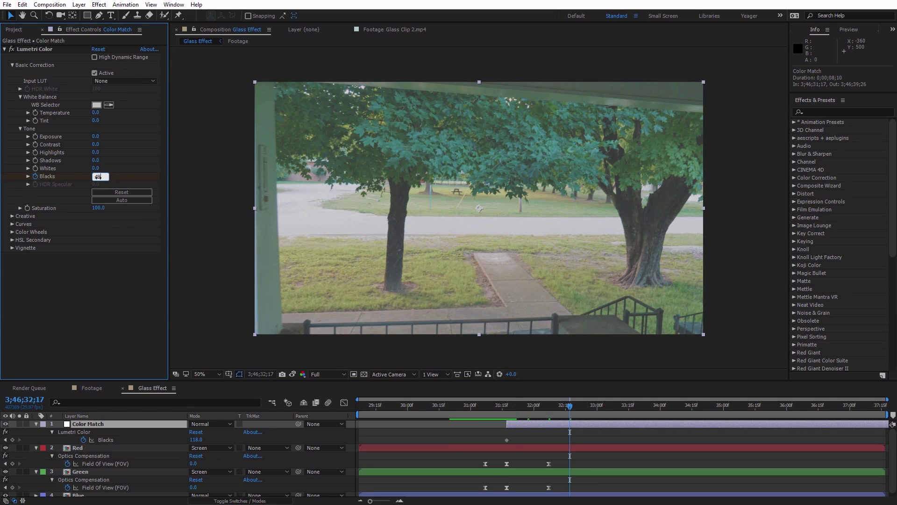
pyautogui.write('48')
pyautogui.press('Return')
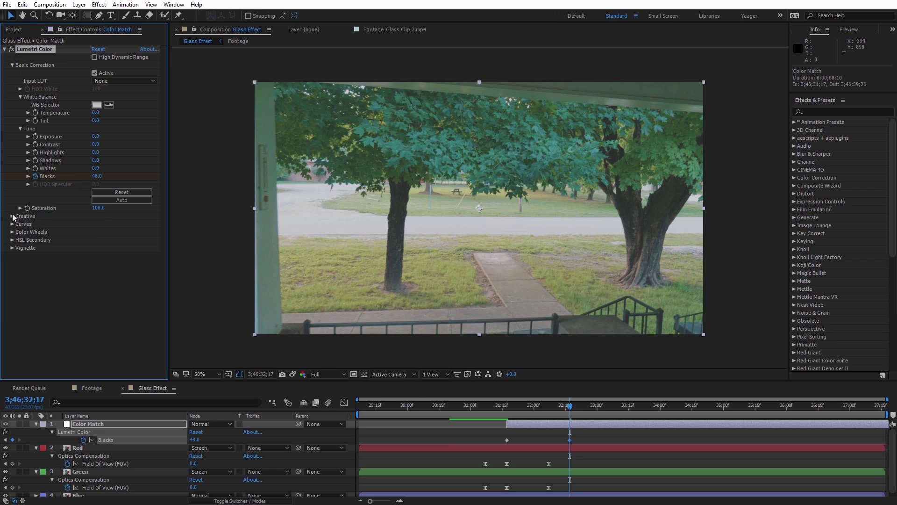
# Step: Return to 3;46;31;17 and start keyframing Lumetri's Creative Faded Film adjustment with a value of 85
pyautogui.click(13, 217)
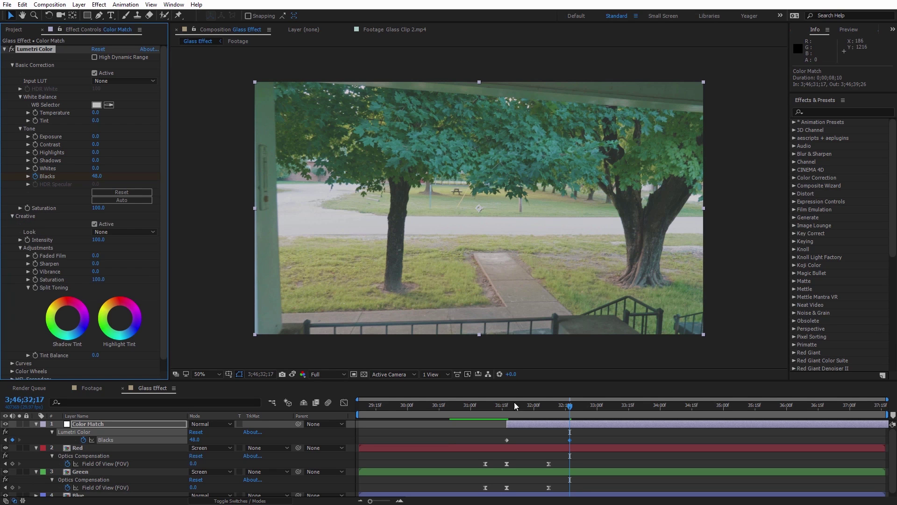
pyautogui.click(565, 407)
pyautogui.moveTo(564, 406); pyautogui.dragTo(505, 411)
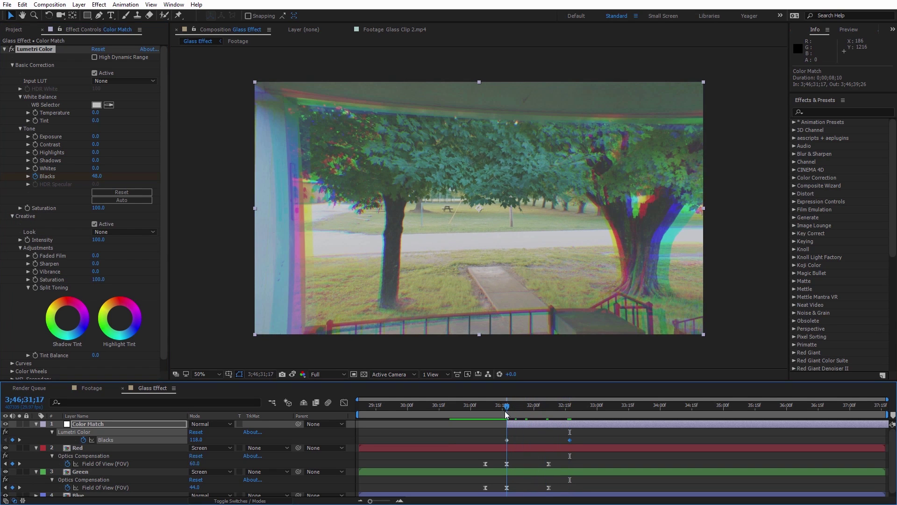
pyautogui.click(36, 257)
pyautogui.click(96, 256)
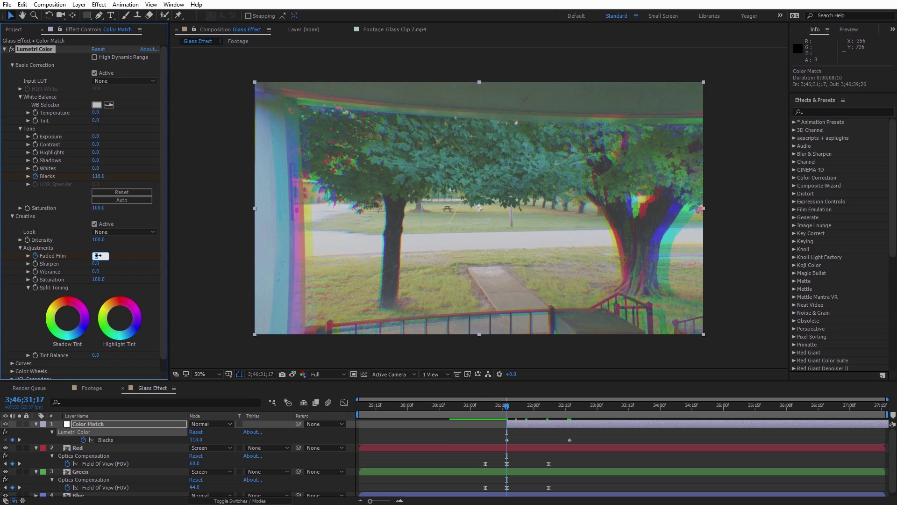
pyautogui.write('85')
pyautogui.press('Return')
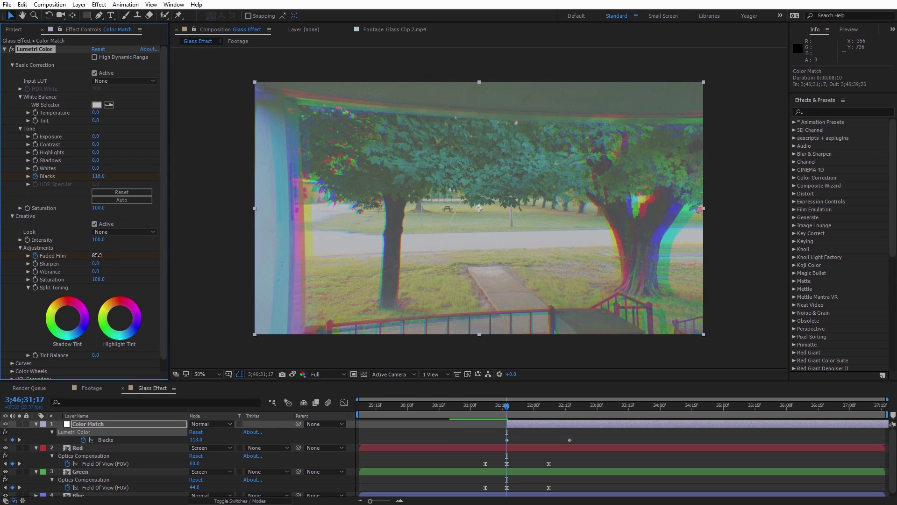
# Step: Start keyframing Lumetri's Creative Saturation at 3;46;31;17 with a value of 120
pyautogui.click(35, 280)
pyautogui.click(97, 280)
pyautogui.write('120')
pyautogui.press('Return')
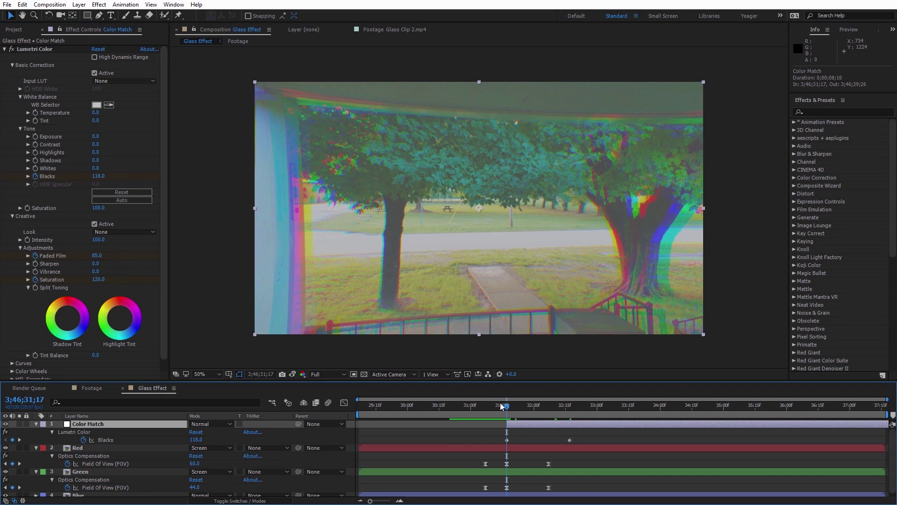
# Step: Reveal all Color Match keyframes and add a Faded Film keyframe of 0 at 3;46;32;17
pyautogui.moveTo(506, 406); pyautogui.dragTo(570, 412)
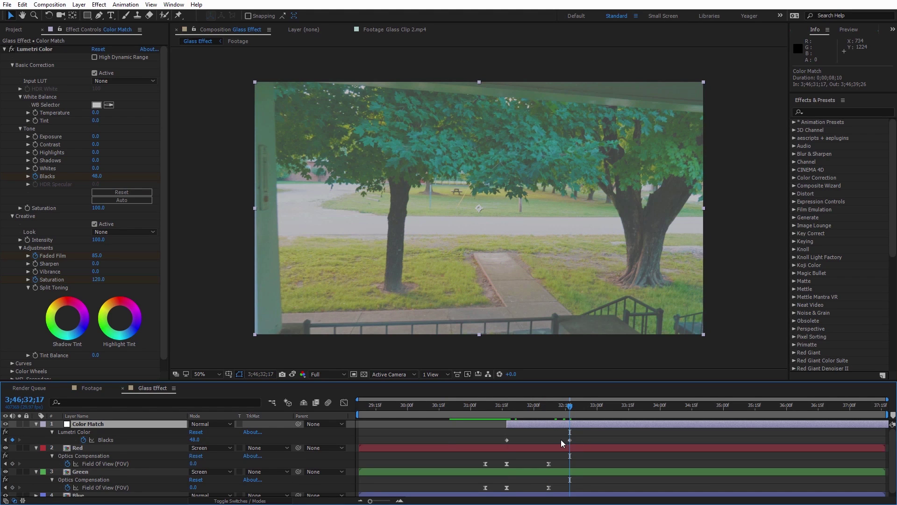
pyautogui.press('u')
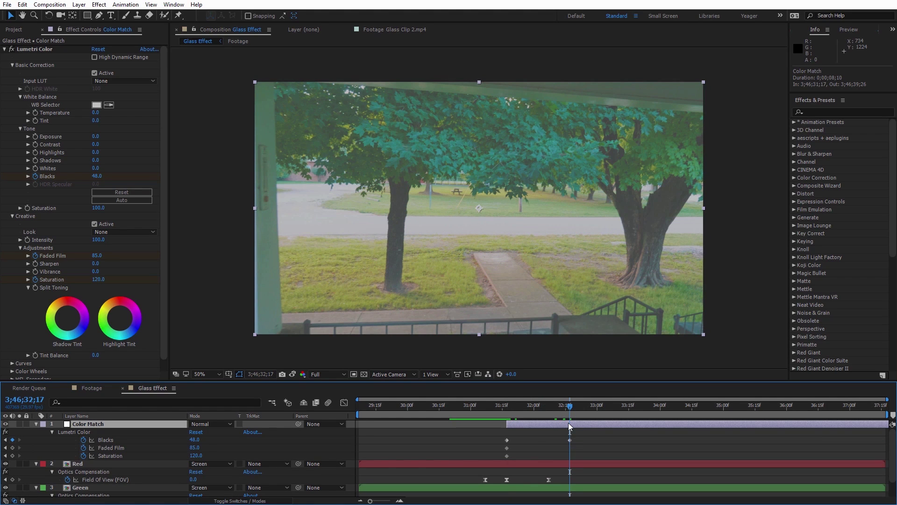
pyautogui.click(96, 255)
pyautogui.write('0')
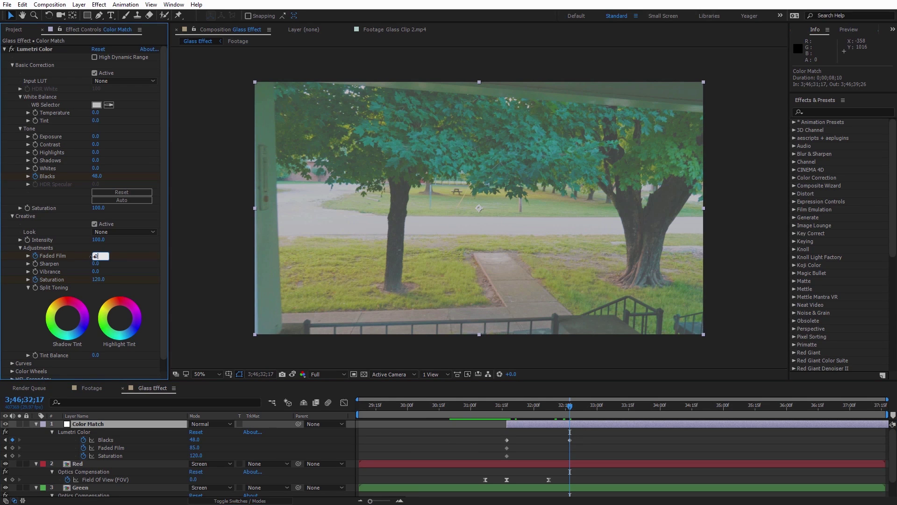
pyautogui.press('Return')
# Step: Add a Creative Saturation keyframe of 100 on the Color Match layer at 3;46;32;17
pyautogui.click(100, 280)
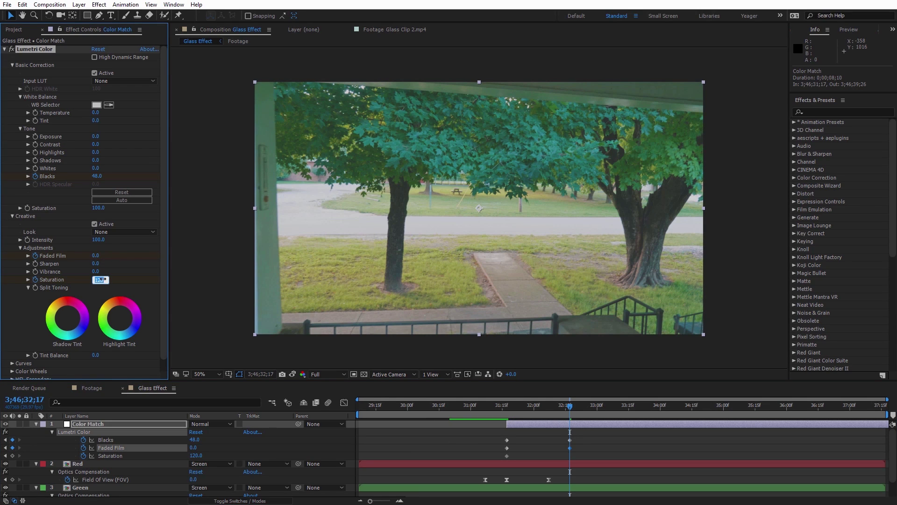
pyautogui.write('100')
pyautogui.press('Return')
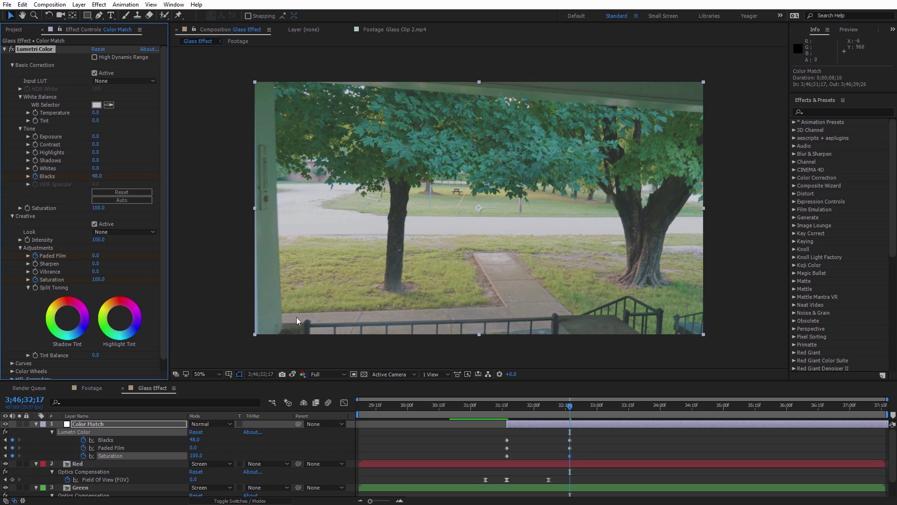
# Step: Apply Easy Ease to the Blacks, Faded Film and Saturation keyframes at 3;46;32;17 and preview the transition
pyautogui.moveTo(585, 436); pyautogui.dragTo(559, 458)
pyautogui.rightClick(569, 456)
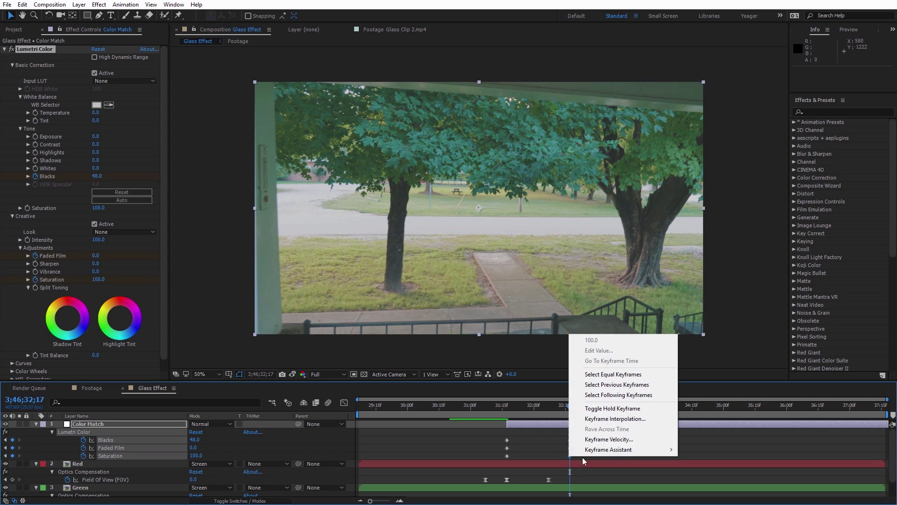
pyautogui.moveTo(610, 451)
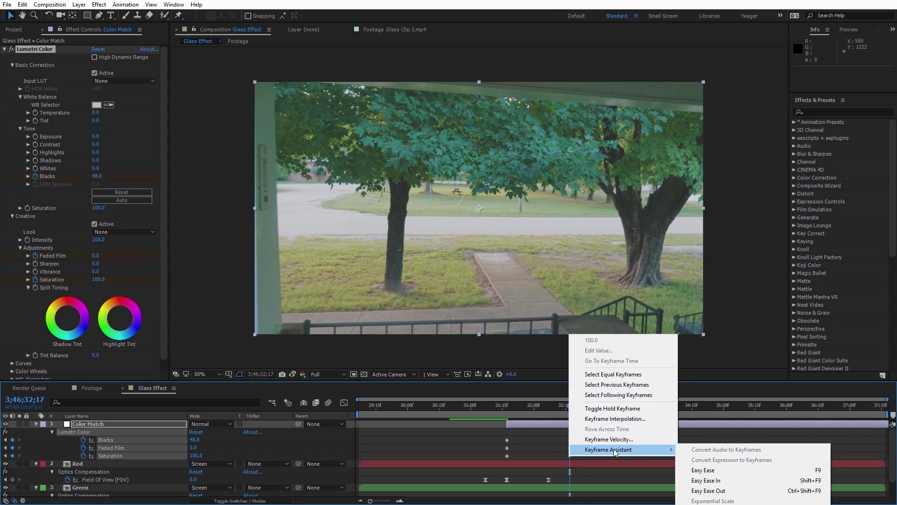
pyautogui.click(712, 470)
pyautogui.press('space')
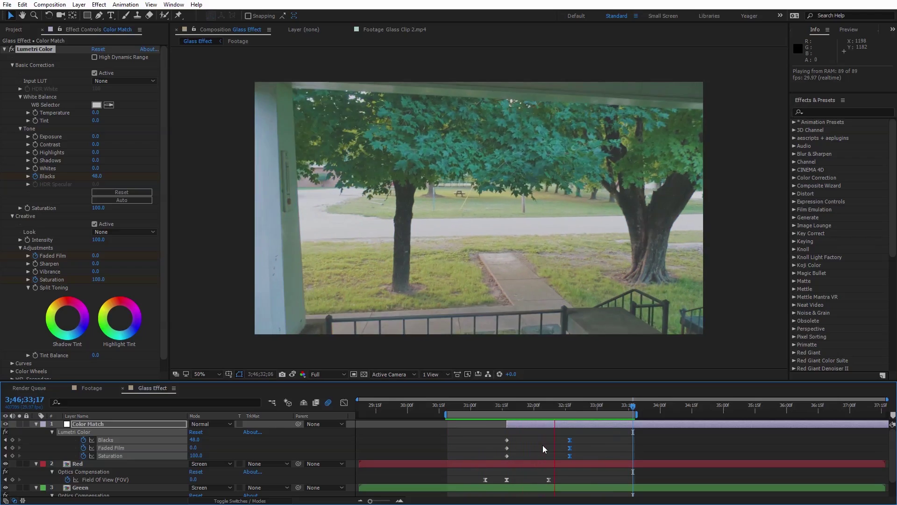
pyautogui.click(530, 405)
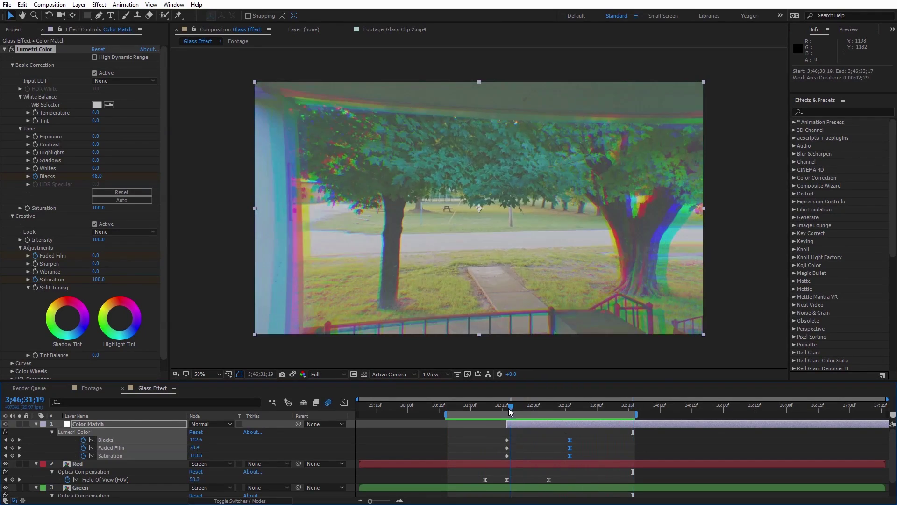
pyautogui.moveTo(535, 409); pyautogui.dragTo(582, 411)
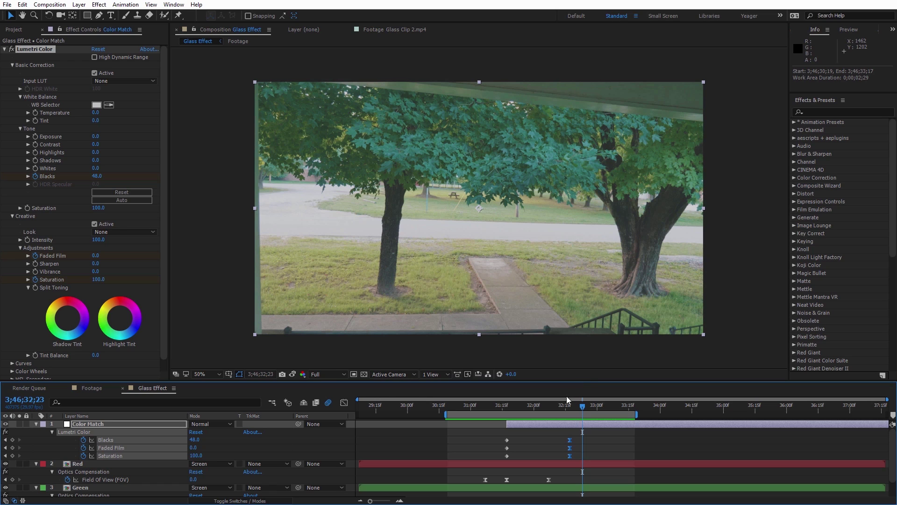
# Step: Add a new adjustment layer to the Glass Effect composition and name it Glass
pyautogui.rightClick(216, 259)
pyautogui.moveTo(253, 263)
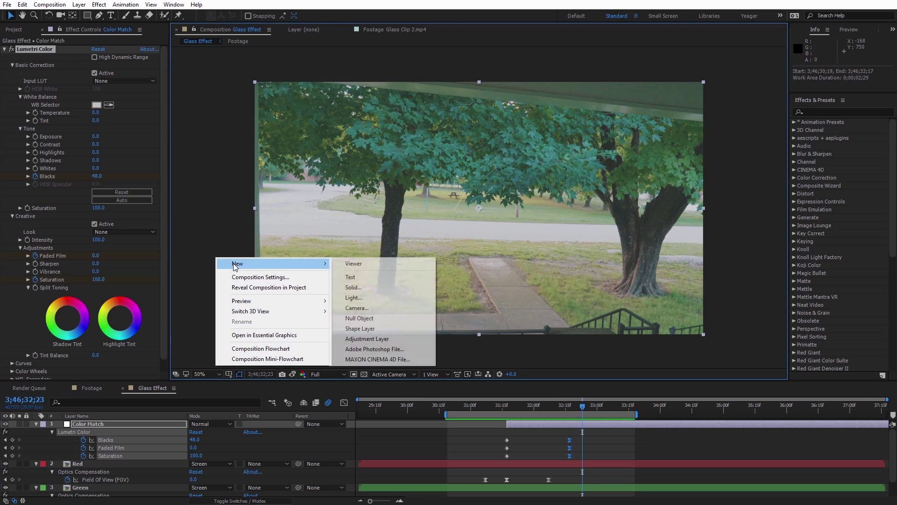
pyautogui.click(384, 338)
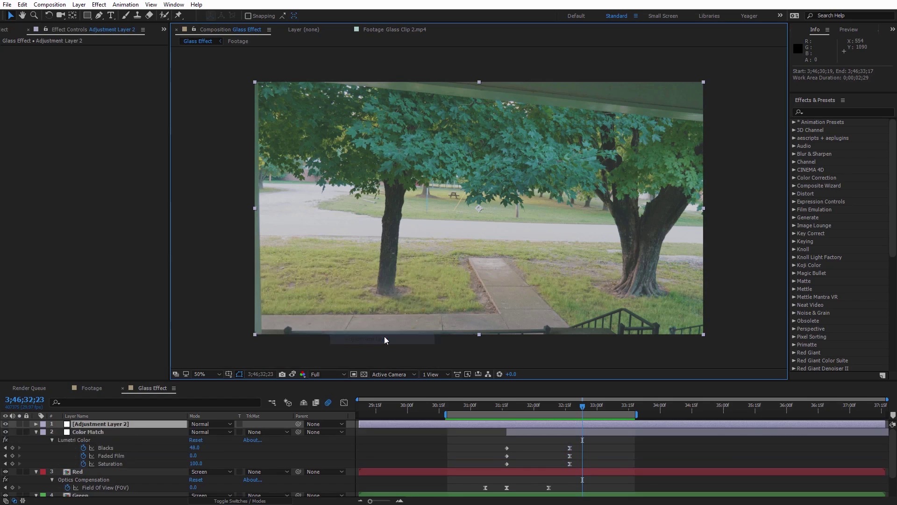
pyautogui.click(128, 423)
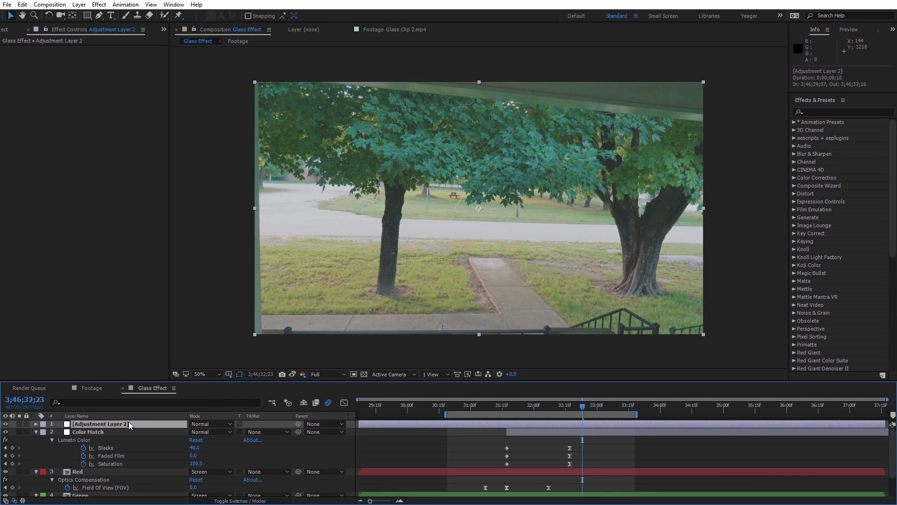
pyautogui.press('Return')
pyautogui.write('Glass')
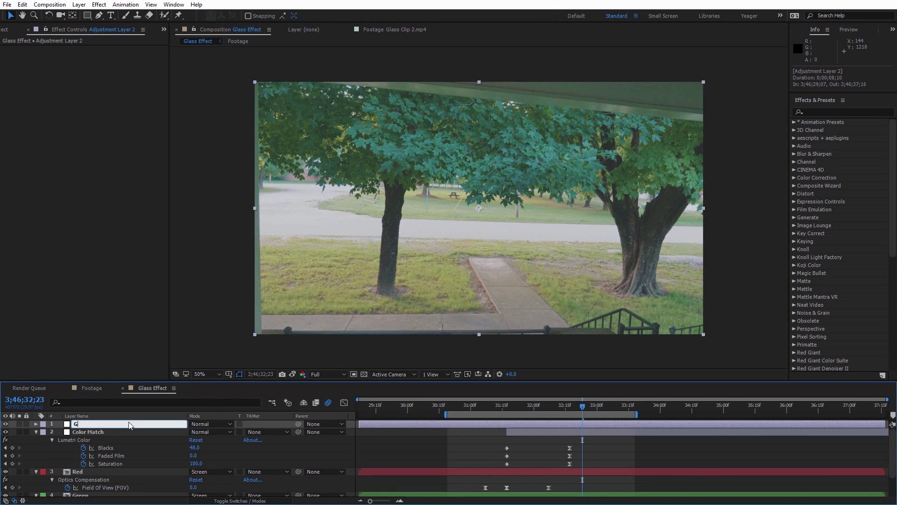
pyautogui.click(100, 431)
pyautogui.click(97, 424)
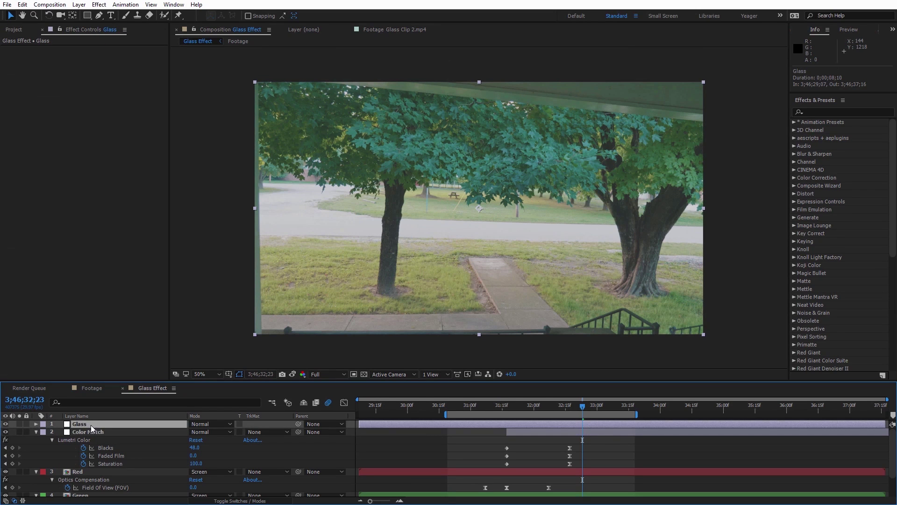
# Step: Apply the Turbulent Displace distortion effect to the Glass layer
pyautogui.click(99, 5)
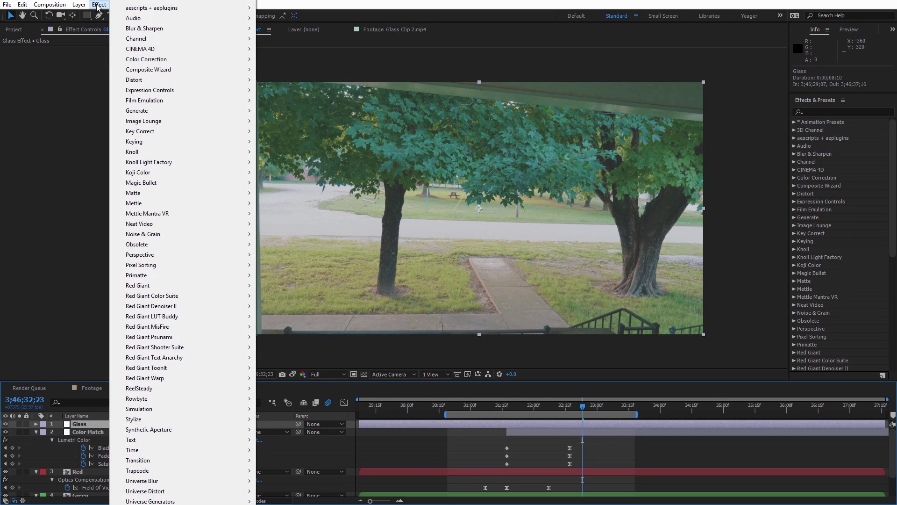
pyautogui.moveTo(210, 80)
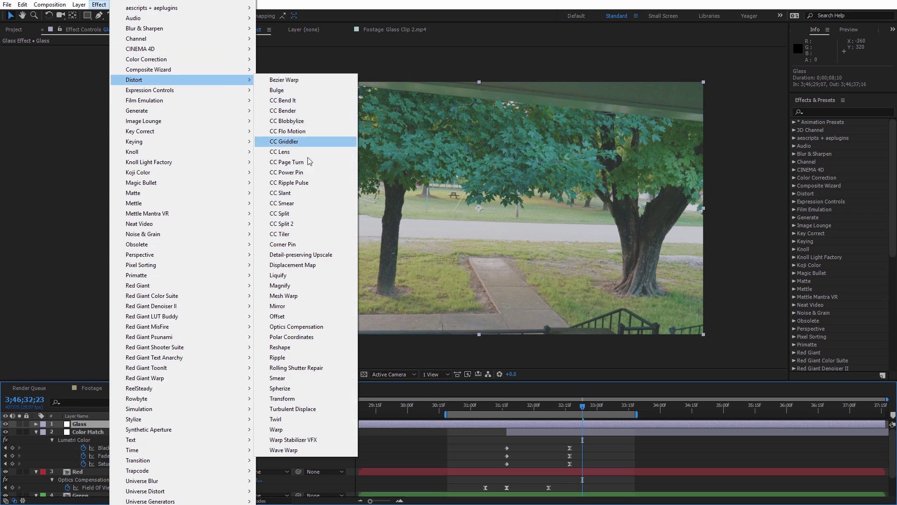
pyautogui.click(323, 408)
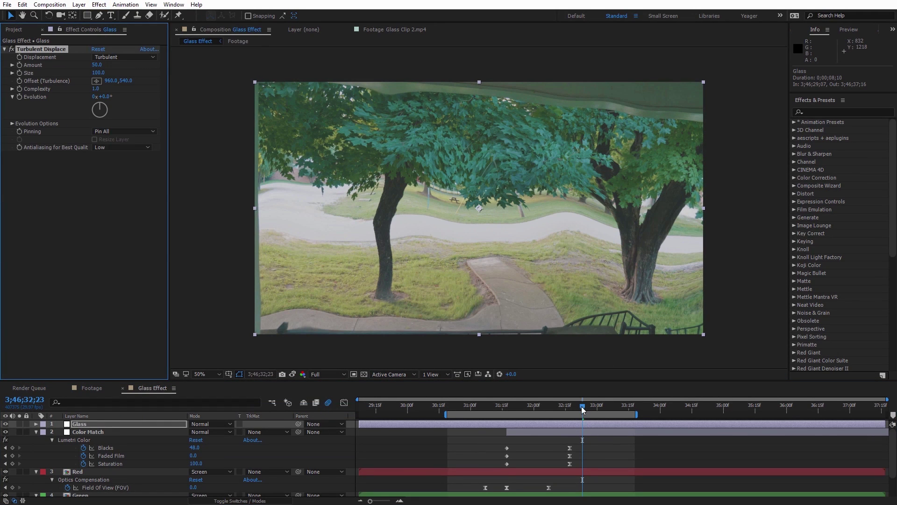
# Step: Start keyframing Turbulent Displace Amount at 3;46;31;17 with a value of 130, and set Size to 150
pyautogui.moveTo(581, 406); pyautogui.dragTo(507, 422)
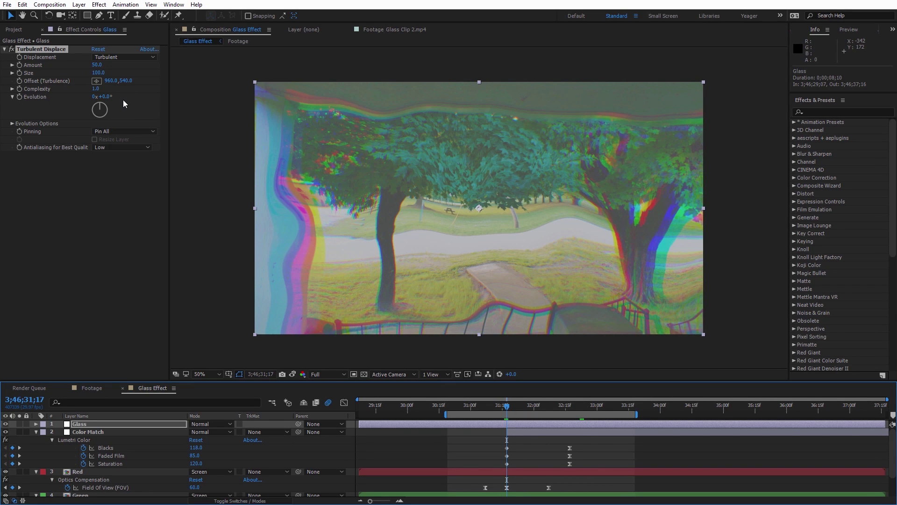
pyautogui.click(19, 64)
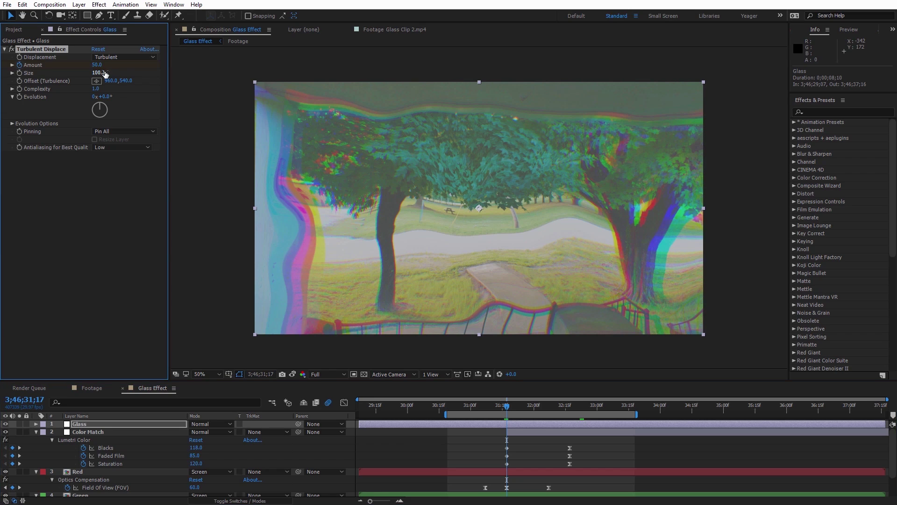
pyautogui.click(97, 65)
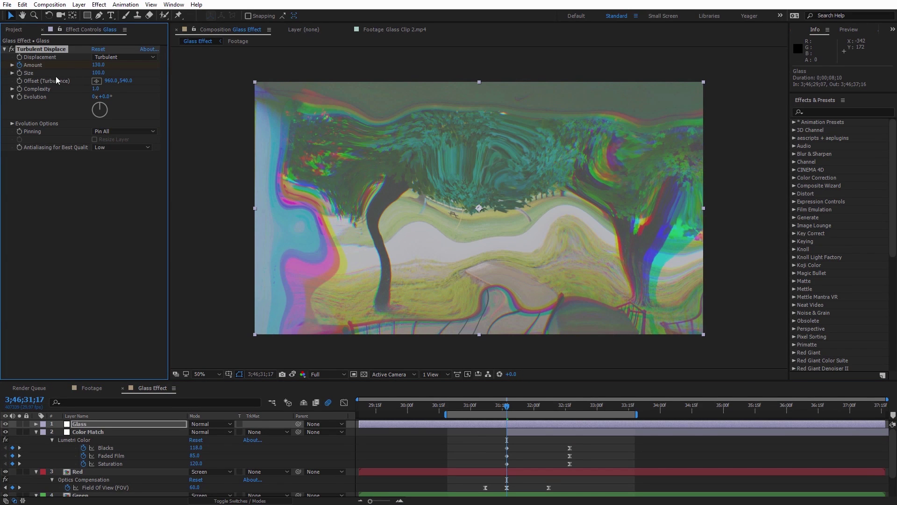
pyautogui.click(100, 72)
pyautogui.write('150')
pyautogui.press('Return')
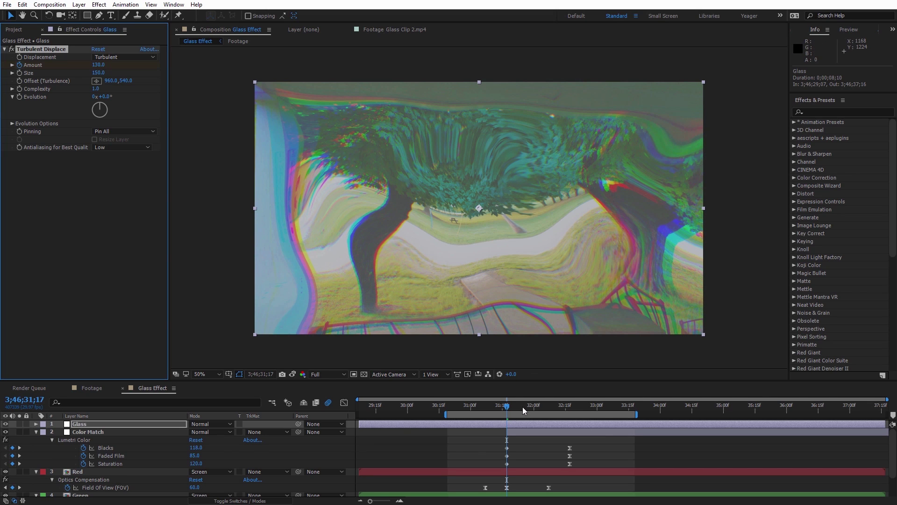
# Step: Reveal the Glass layer's keyframes and add a Turbulent Displace Amount keyframe of 0 at 3;46;31;07
pyautogui.press('u')
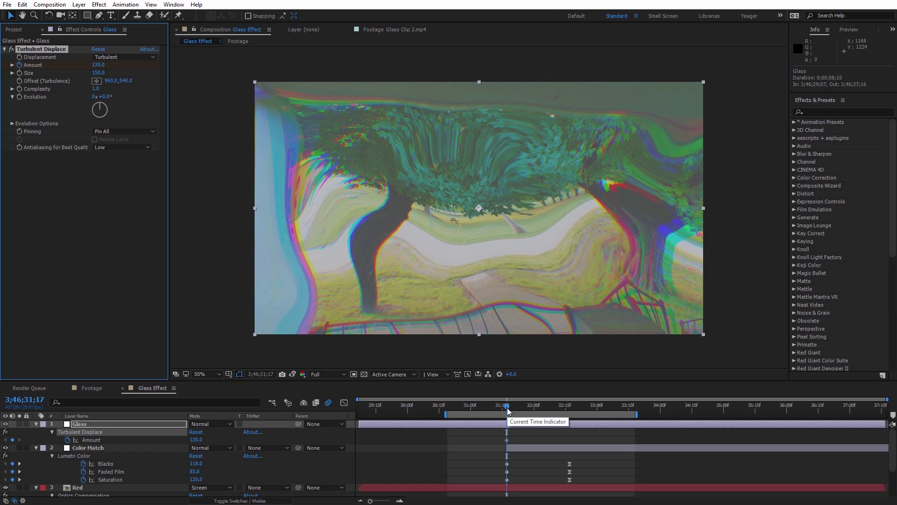
pyautogui.hotkey('shift', 'pageup')
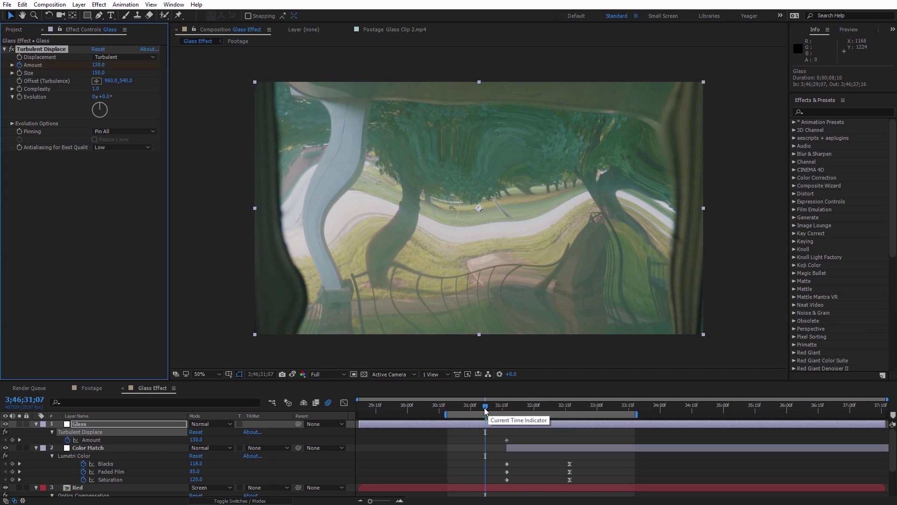
pyautogui.click(95, 65)
pyautogui.write('0')
pyautogui.press('Return')
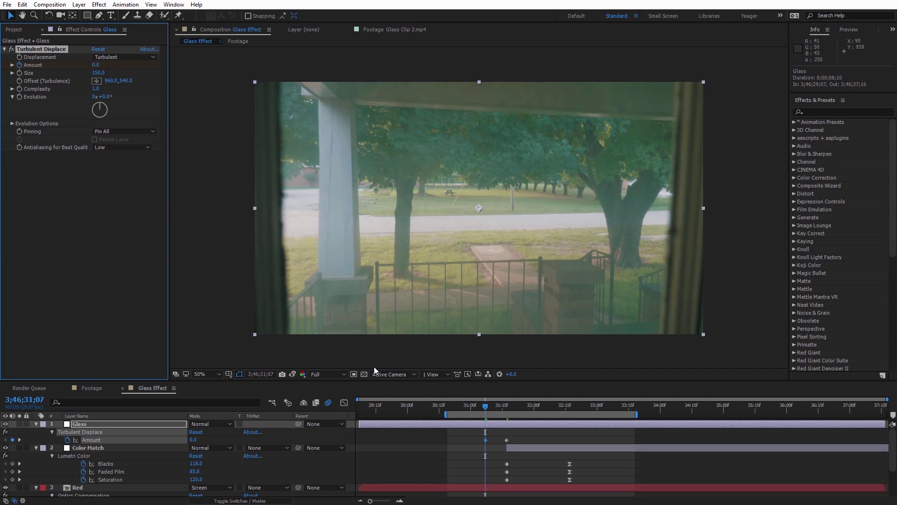
# Step: Add a Turbulent Displace Amount keyframe of 0 on the Glass layer at 3;46;32;12
pyautogui.click(507, 406)
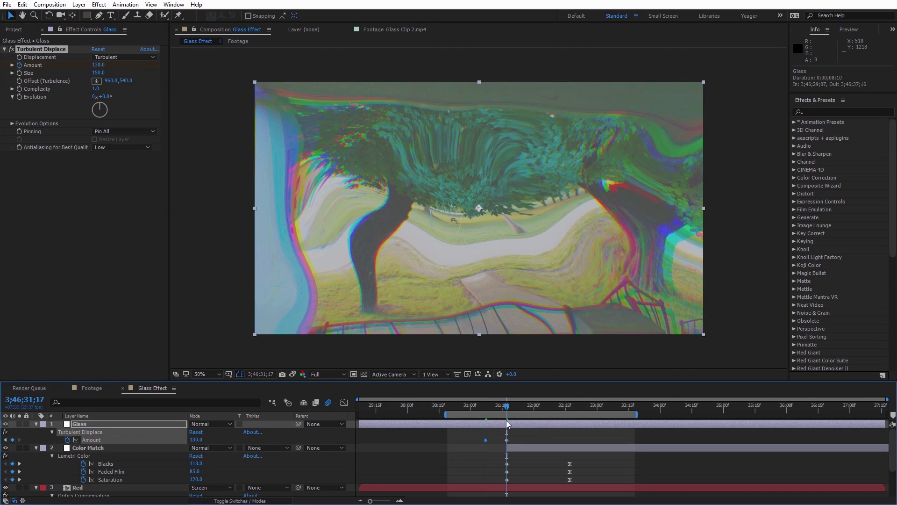
pyautogui.press('space')
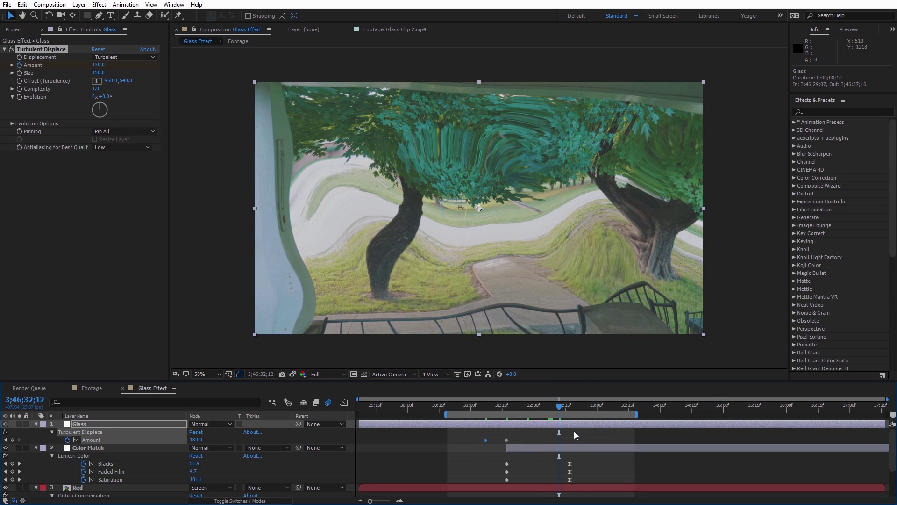
pyautogui.click(100, 65)
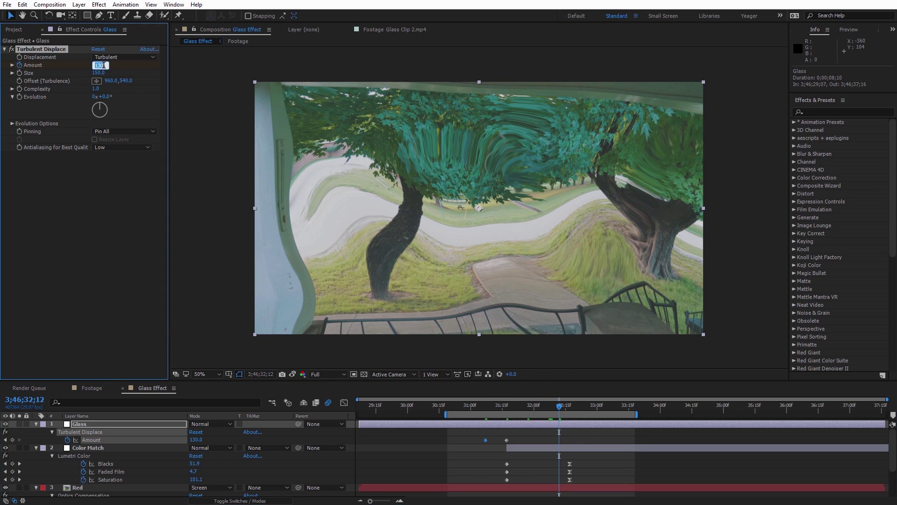
pyautogui.write('0')
pyautogui.press('Return')
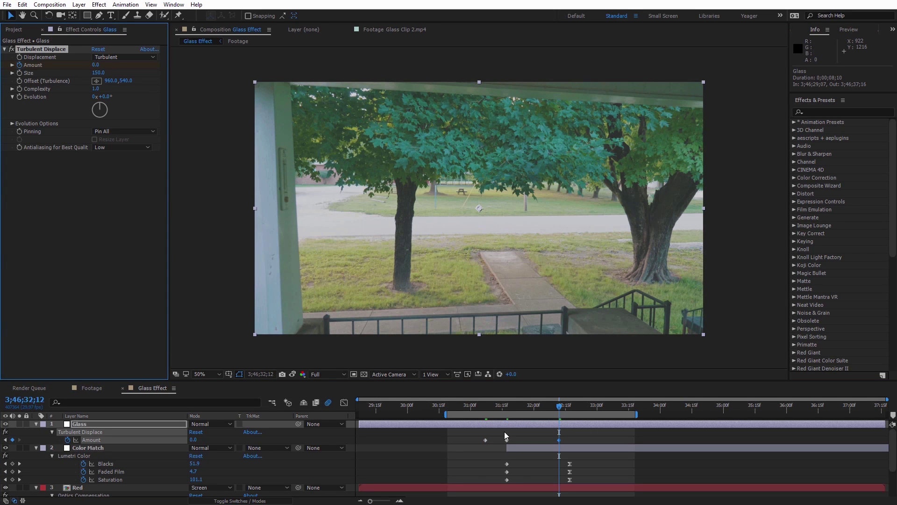
# Step: Scrub through the displacement and apply Easy Ease to all three Amount keyframes on the Glass layer
pyautogui.moveTo(478, 413); pyautogui.dragTo(570, 410)
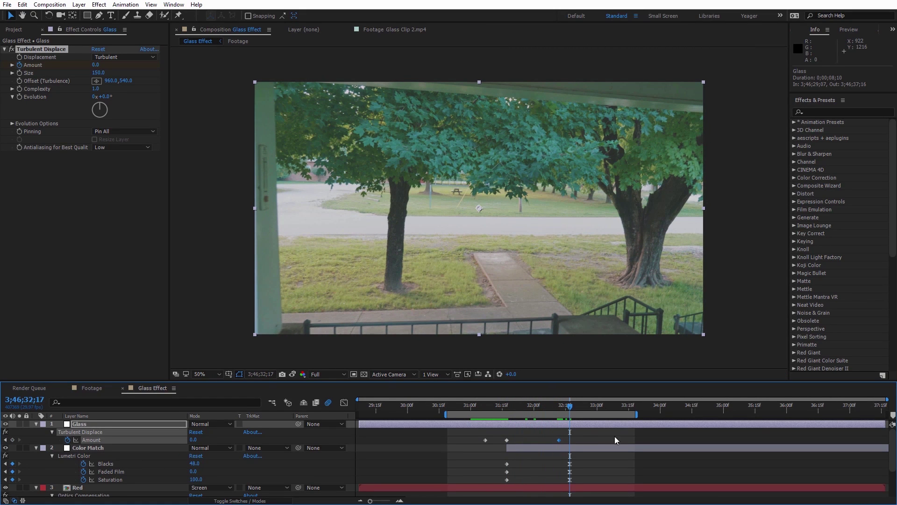
pyautogui.rightClick(486, 440)
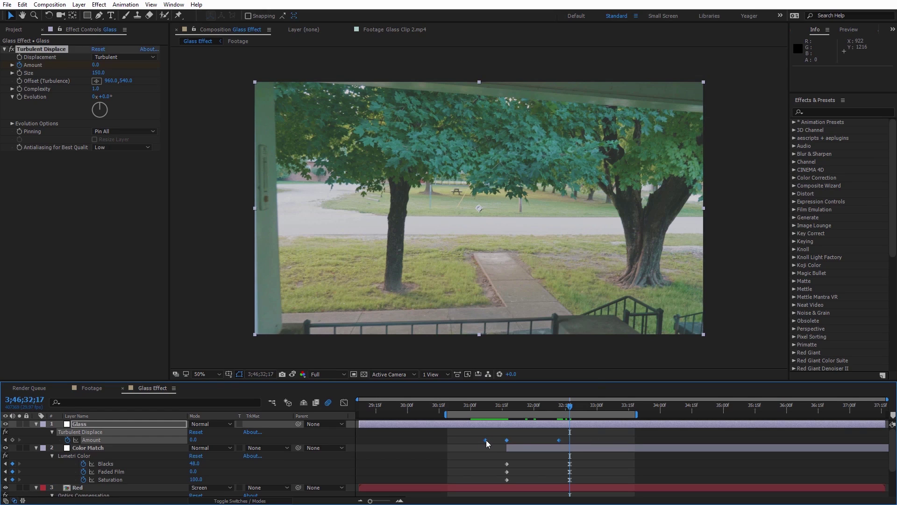
pyautogui.moveTo(520, 437)
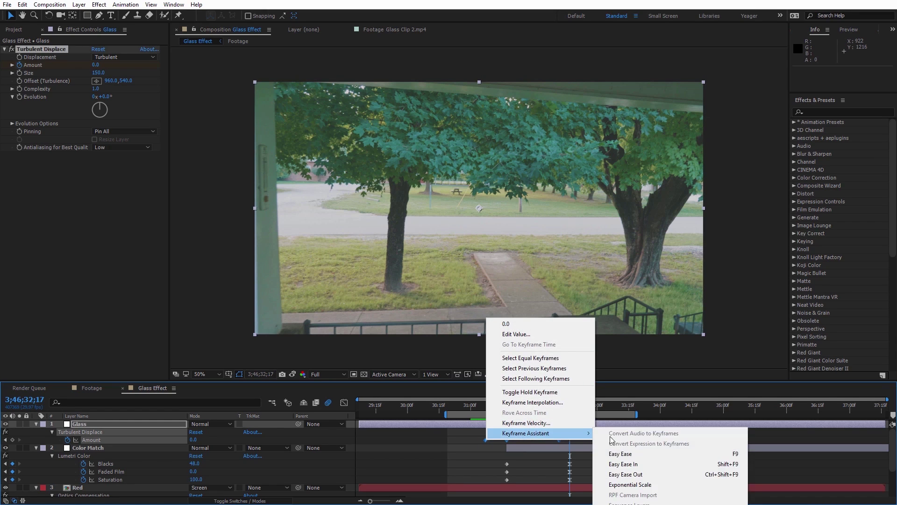
pyautogui.click(625, 456)
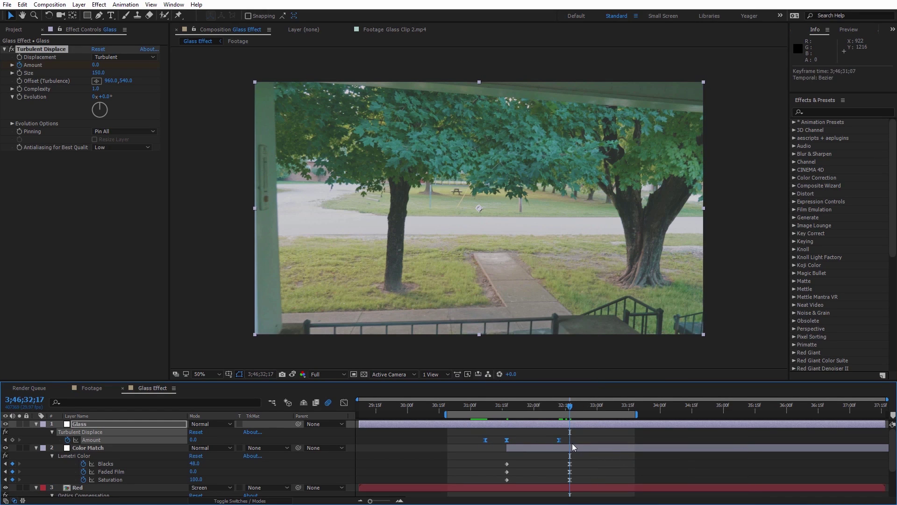
# Step: Keyframe Turbulent Displace Evolution from 0 at 3;46;31;07 to 1 full revolution at 3;46;32;12
pyautogui.click(486, 406)
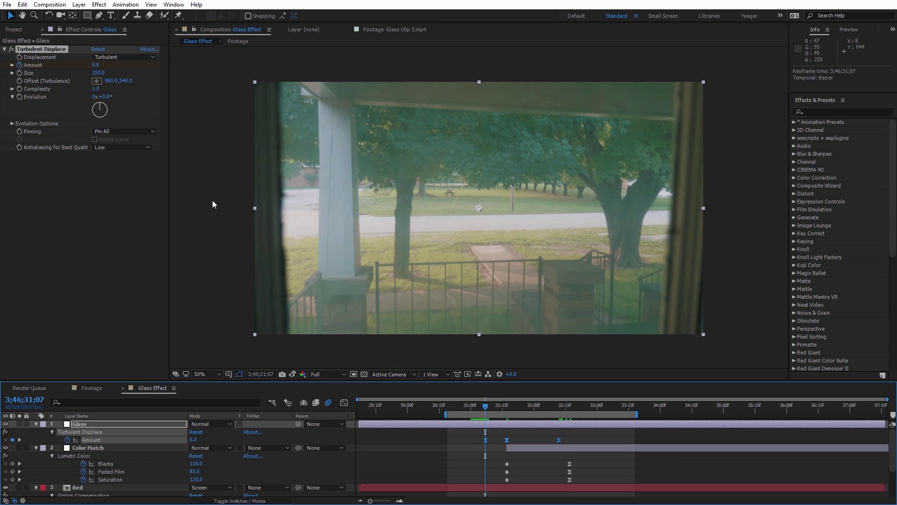
pyautogui.click(20, 96)
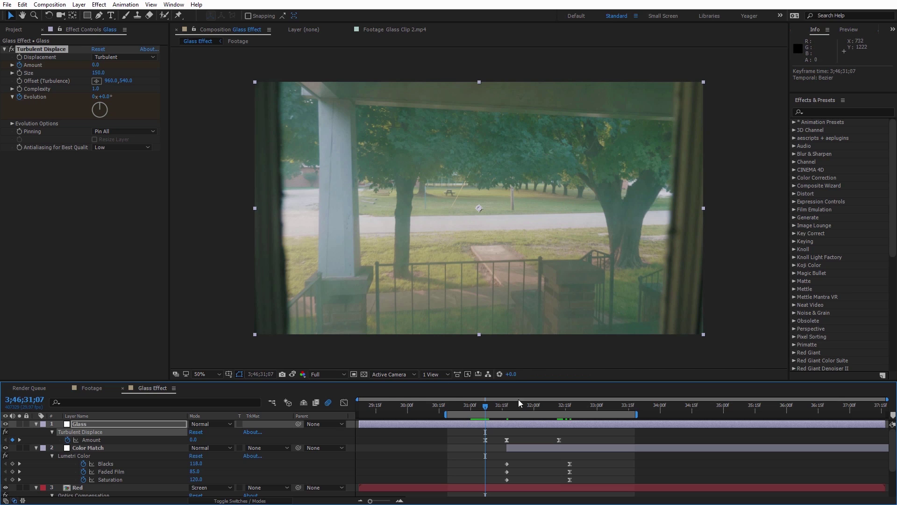
pyautogui.click(561, 408)
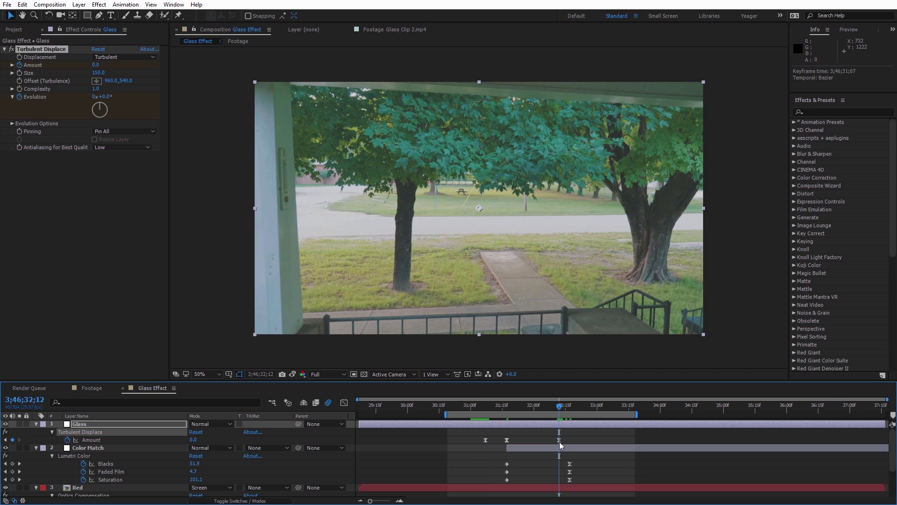
pyautogui.click(94, 96)
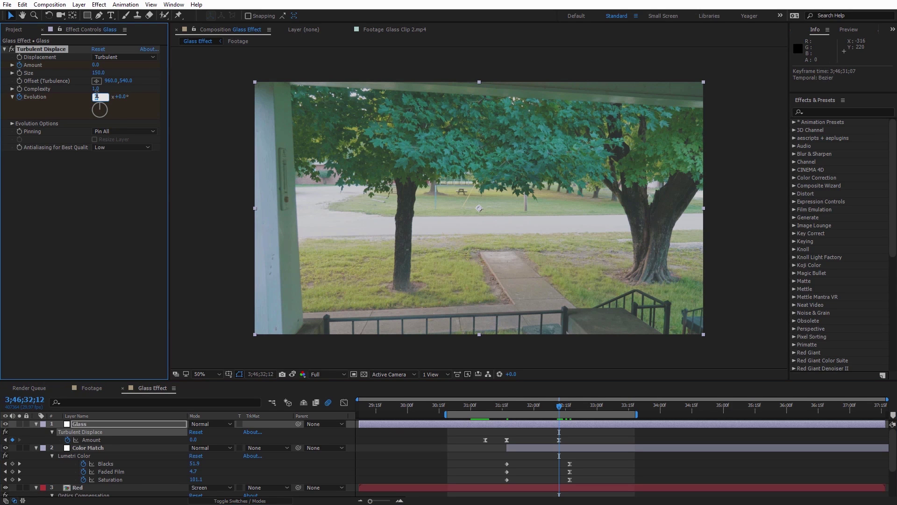
pyautogui.write('1')
pyautogui.press('Return')
# Step: Apply the Camera Lens Blur effect to the Glass layer
pyautogui.moveTo(448, 406); pyautogui.dragTo(486, 408)
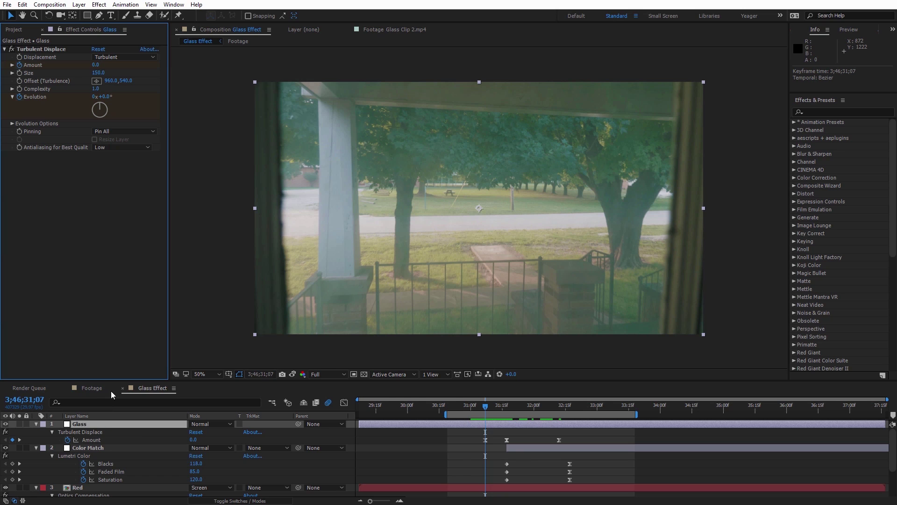
pyautogui.click(101, 6)
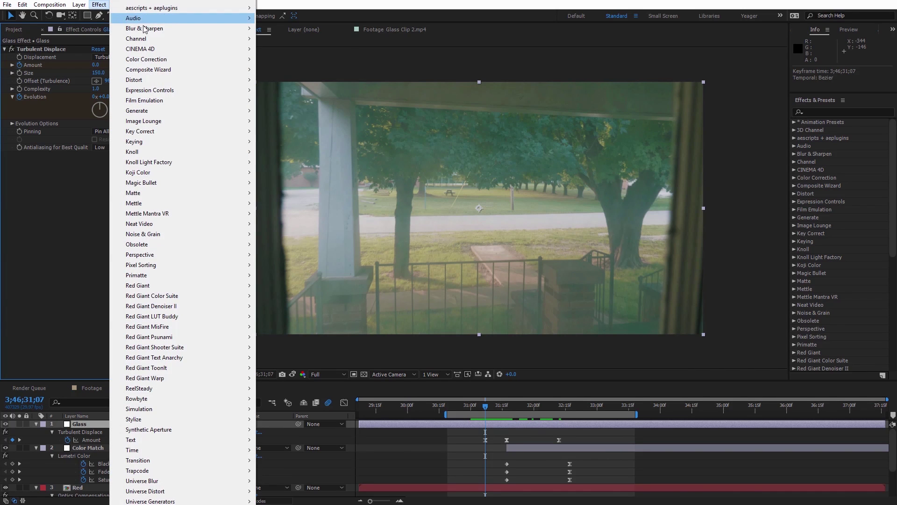
pyautogui.moveTo(146, 29)
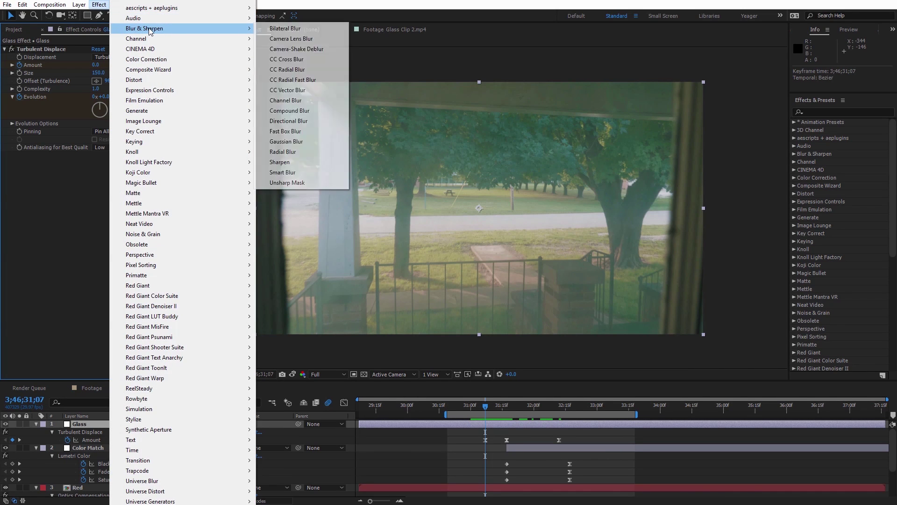
pyautogui.click(316, 40)
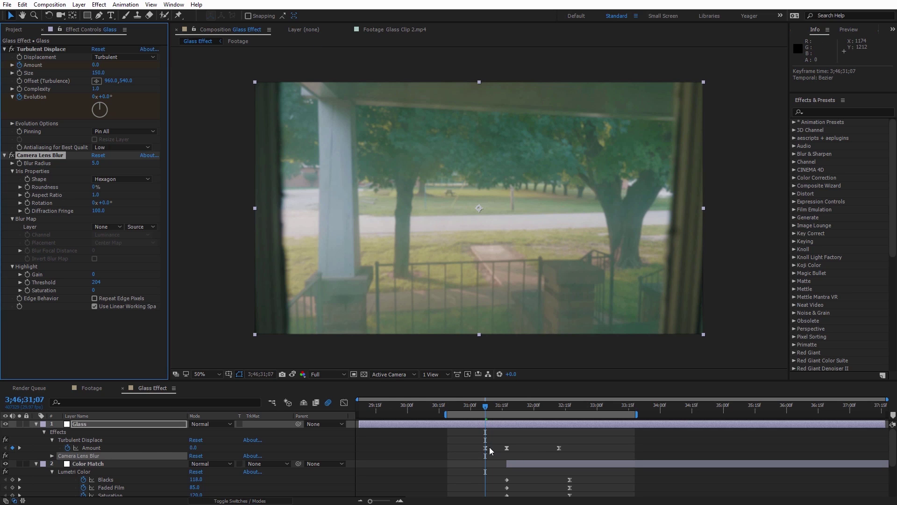
# Step: At 3;46;31;17, set the Camera Lens Blur's Blur Radius to 70 and its Aspect Ratio to 0.15
pyautogui.moveTo(486, 404); pyautogui.dragTo(507, 406)
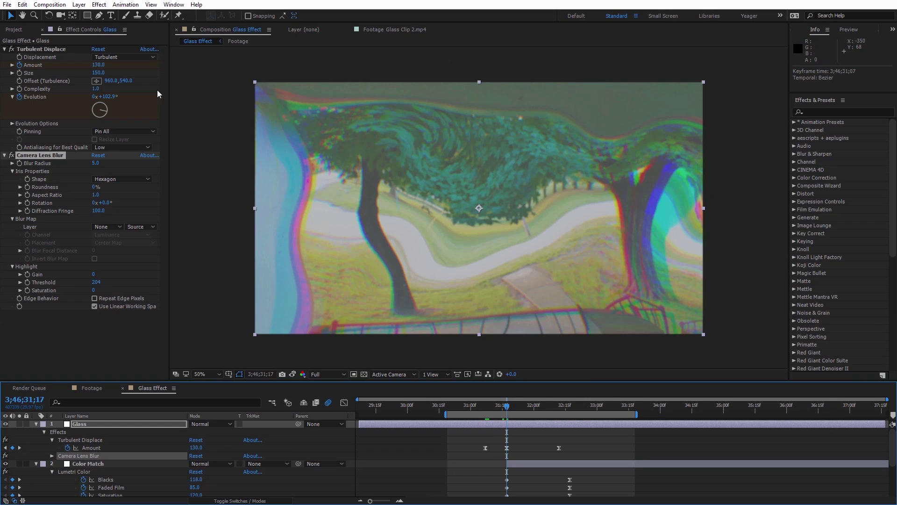
pyautogui.click(95, 163)
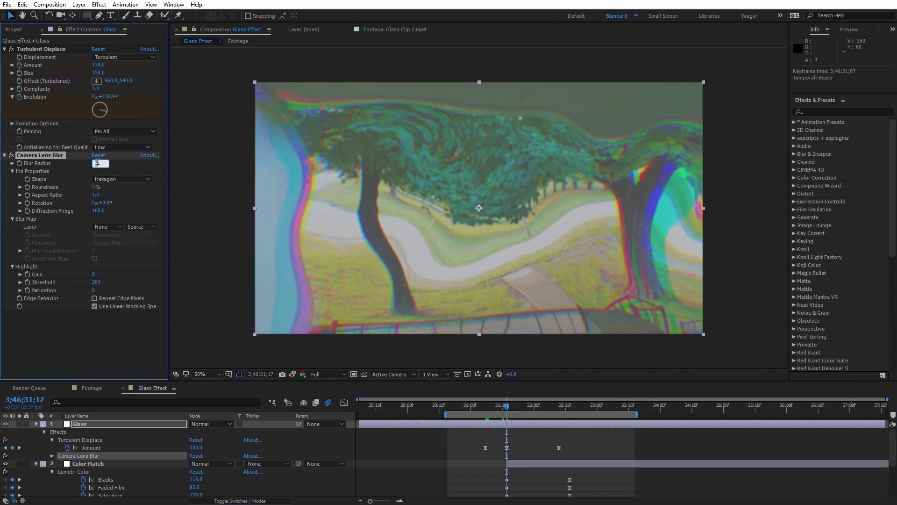
pyautogui.press('Return')
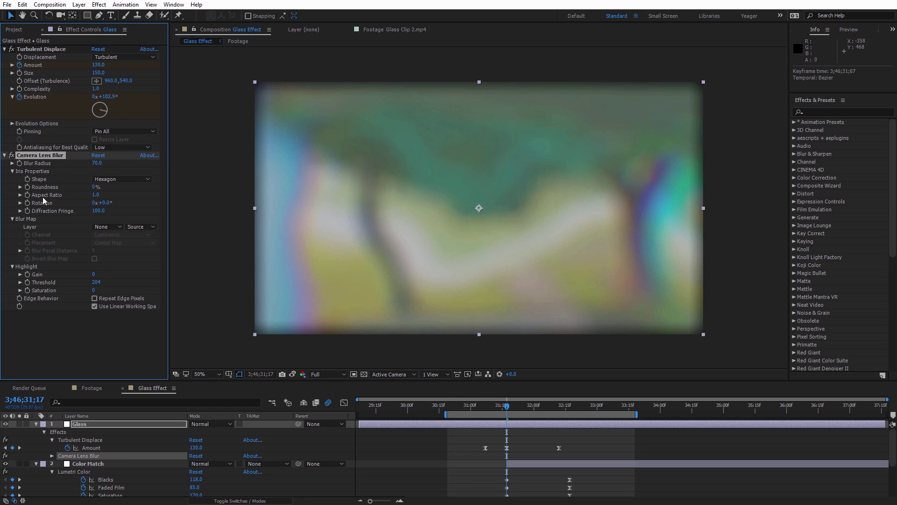
pyautogui.click(95, 195)
pyautogui.write('.15')
pyautogui.press('Return')
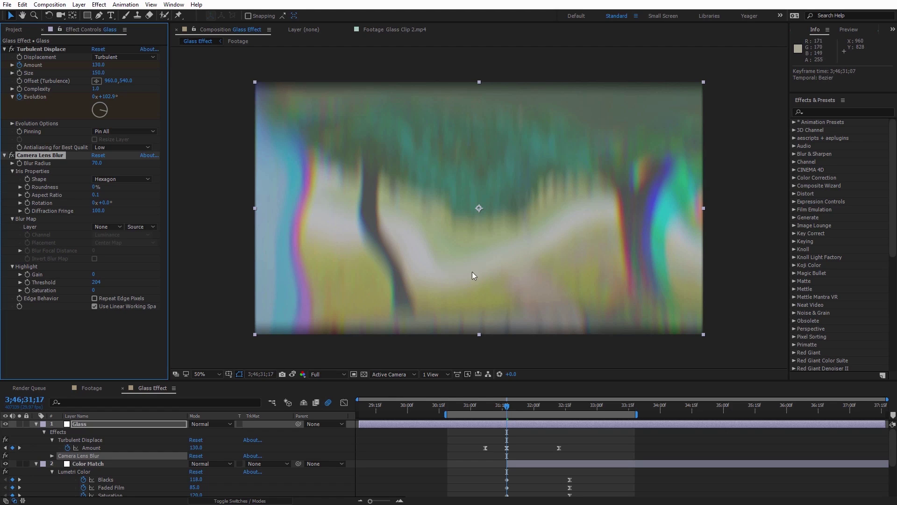
# Step: Turn on Repeat Edge Pixels and keyframe the Blur Radius from 0 at 3;46;31;07 to 70 at 3;46;31;17
pyautogui.click(405, 202)
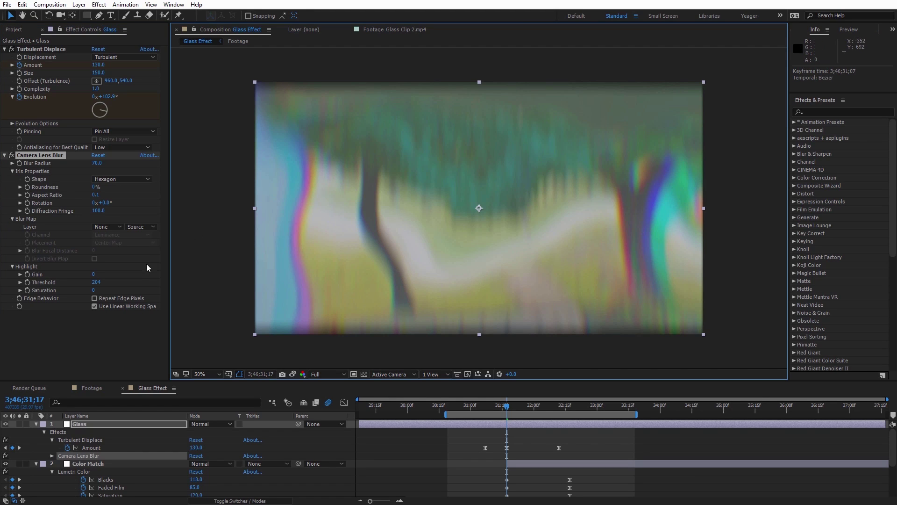
pyautogui.click(92, 299)
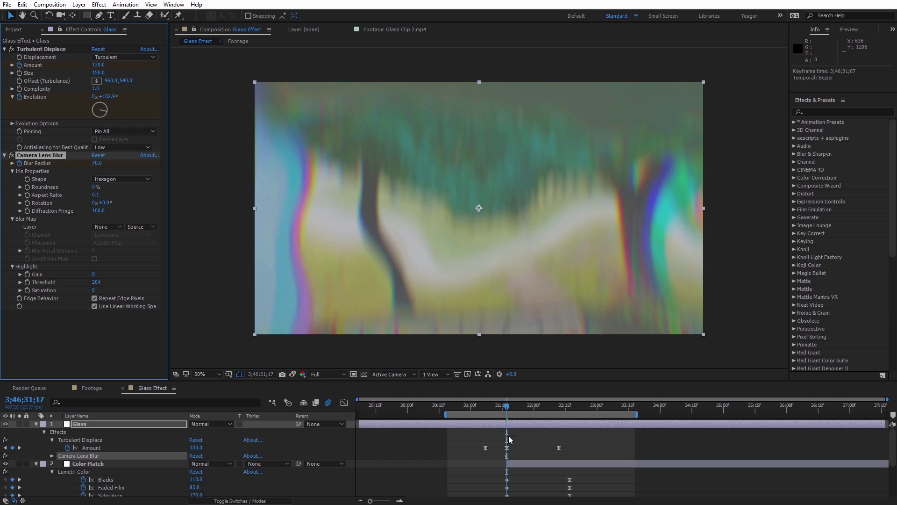
pyautogui.moveTo(507, 409); pyautogui.dragTo(486, 411)
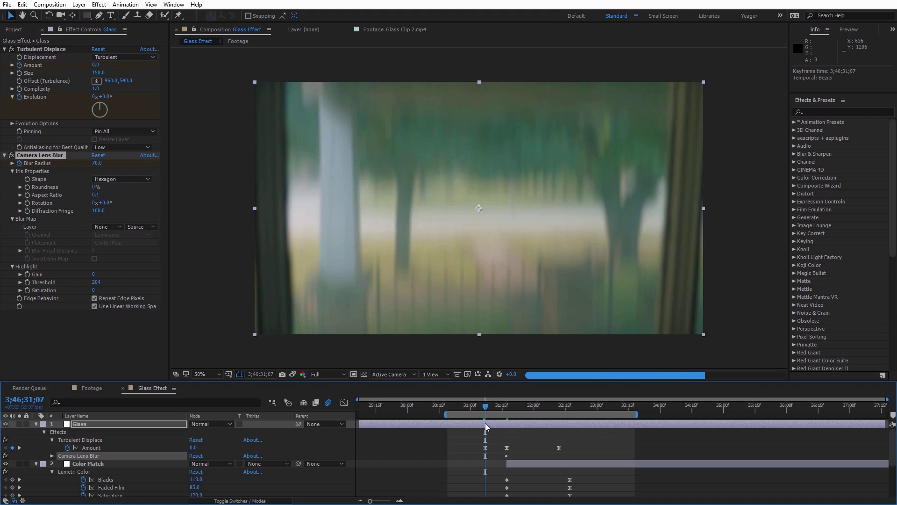
pyautogui.click(95, 164)
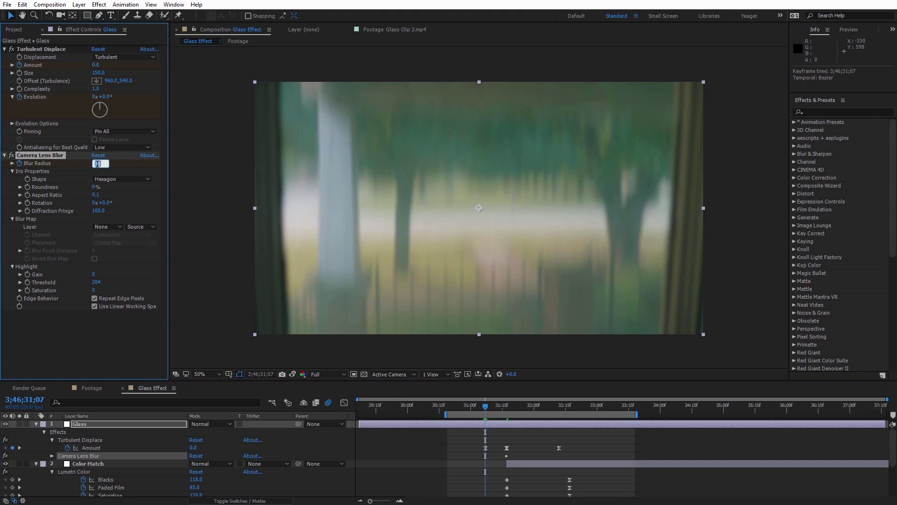
pyautogui.write('0')
pyautogui.press('Return')
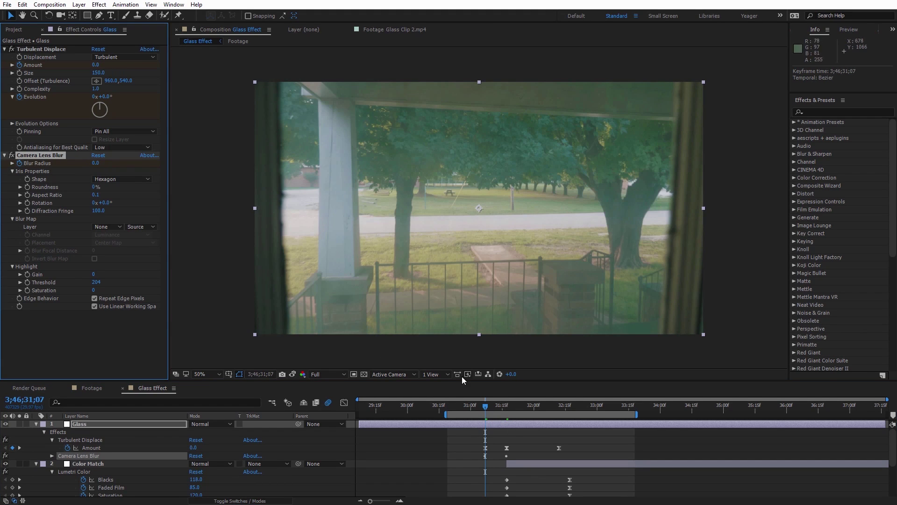
# Step: Add a Camera Lens Blur Blur Radius keyframe of 0 on the Glass layer at 3;46;32;12
pyautogui.click(559, 408)
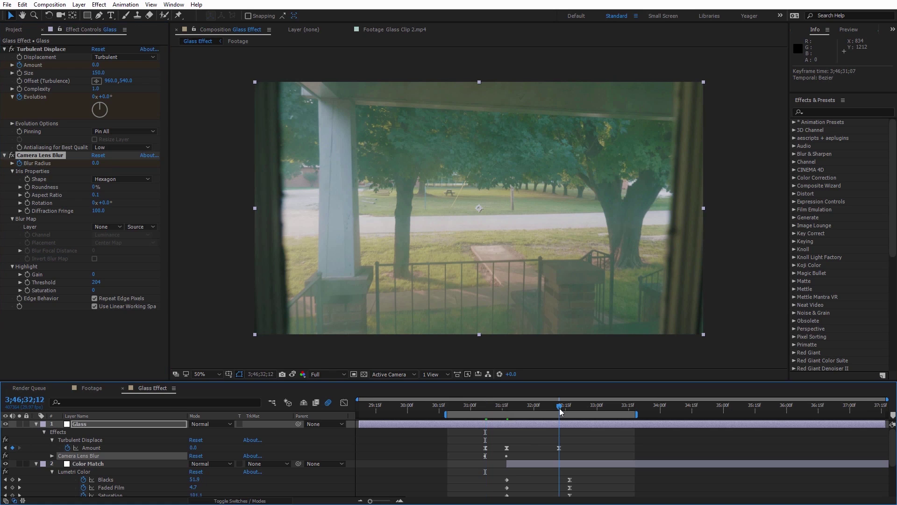
pyautogui.click(97, 164)
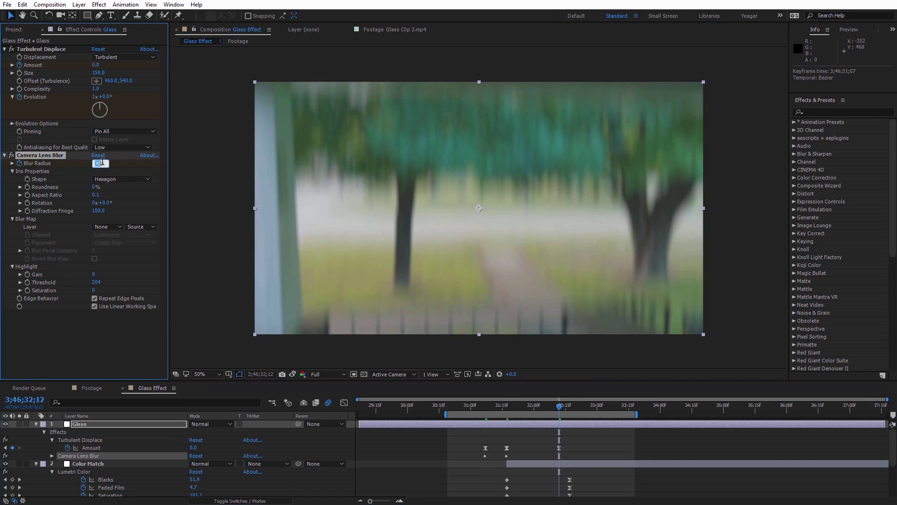
pyautogui.write('0')
pyautogui.press('Return')
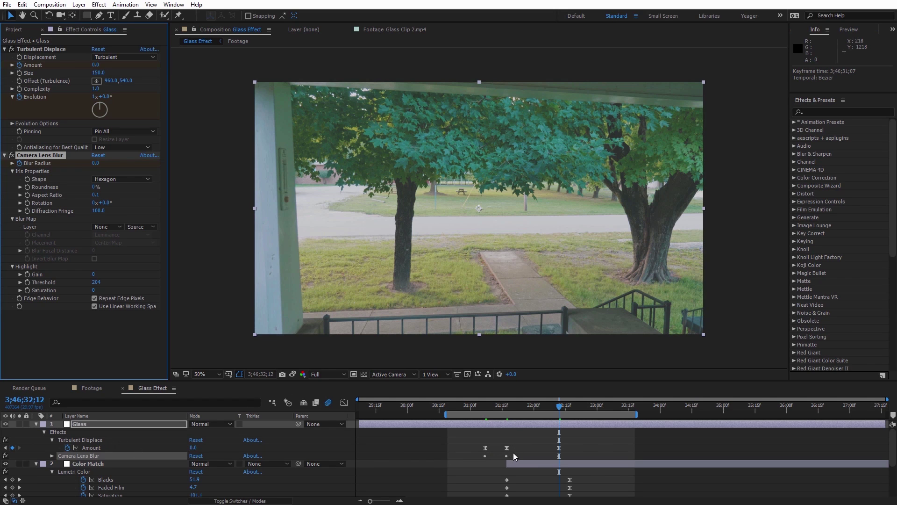
# Step: Play back the blurred glass transition and return the playhead to 3;46;31;17
pyautogui.press('space')
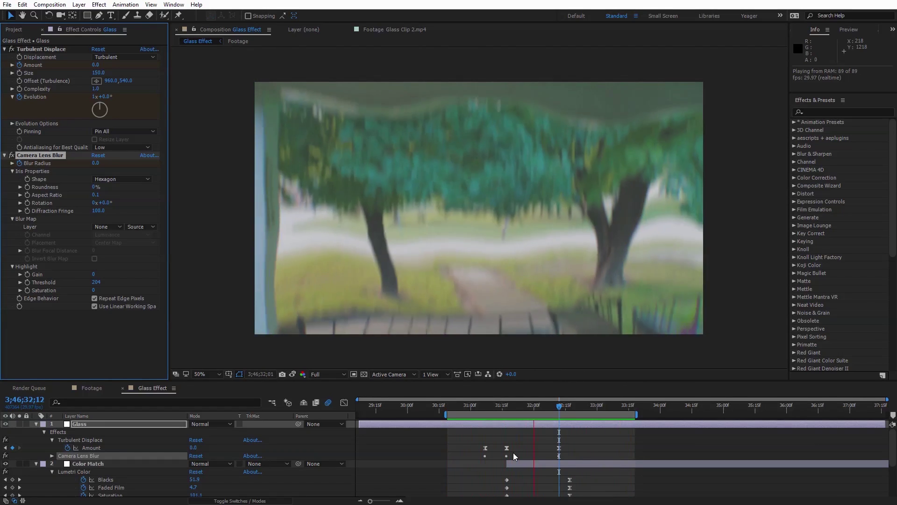
pyautogui.press('space')
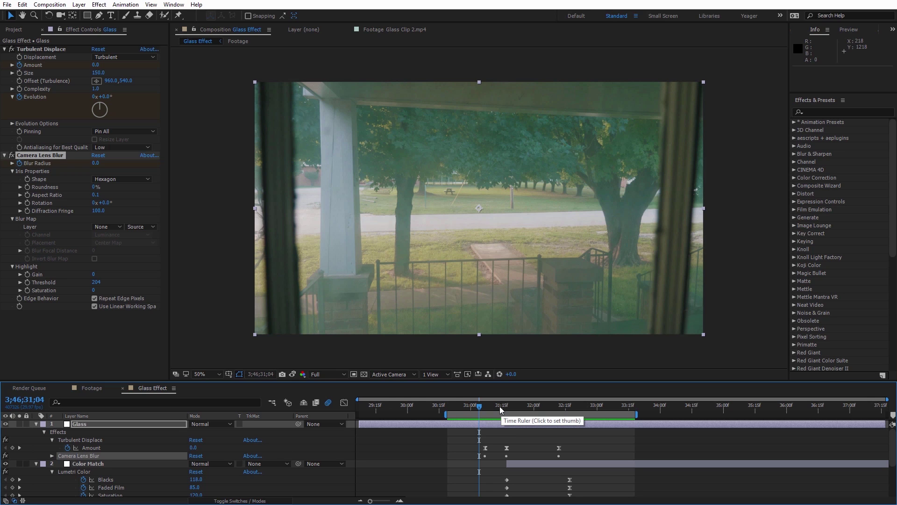
pyautogui.moveTo(500, 406); pyautogui.dragTo(506, 407)
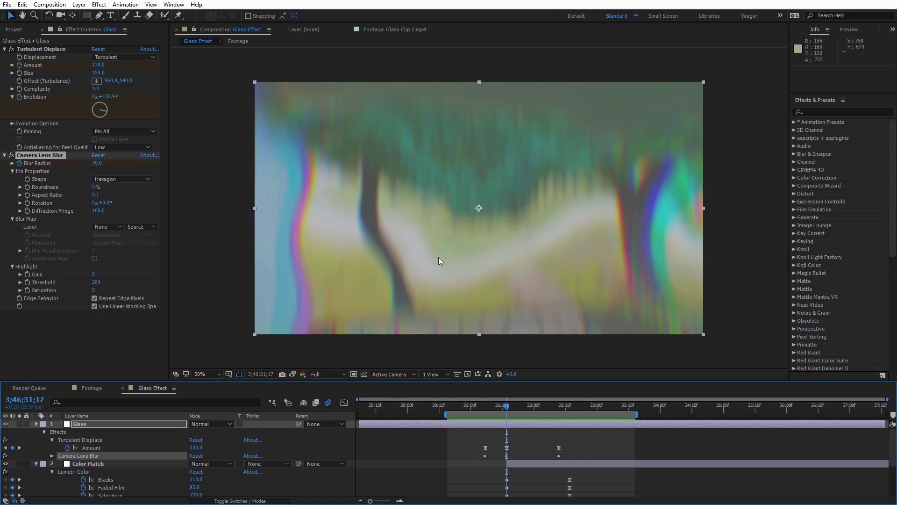
# Step: Show the project's footage list and expand the RocketStock Light Leaks folder
pyautogui.click(14, 29)
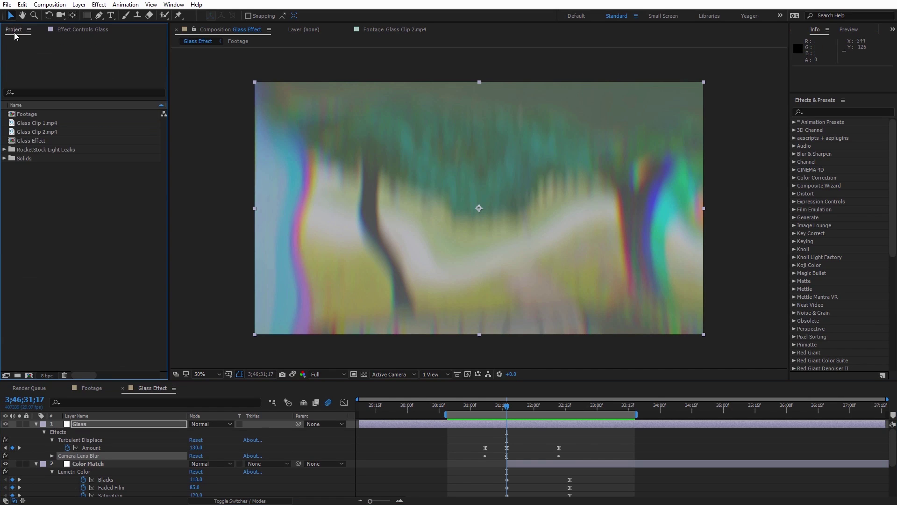
pyautogui.click(4, 150)
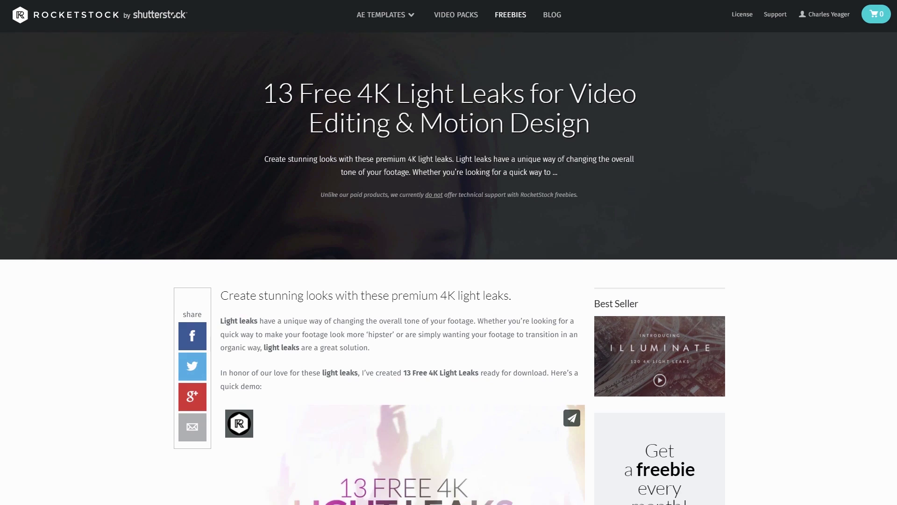
# Step: Look through the RocketStock web page offering the 13 Free 4K Light Leaks
pyautogui.scroll(-3, 448, 287)
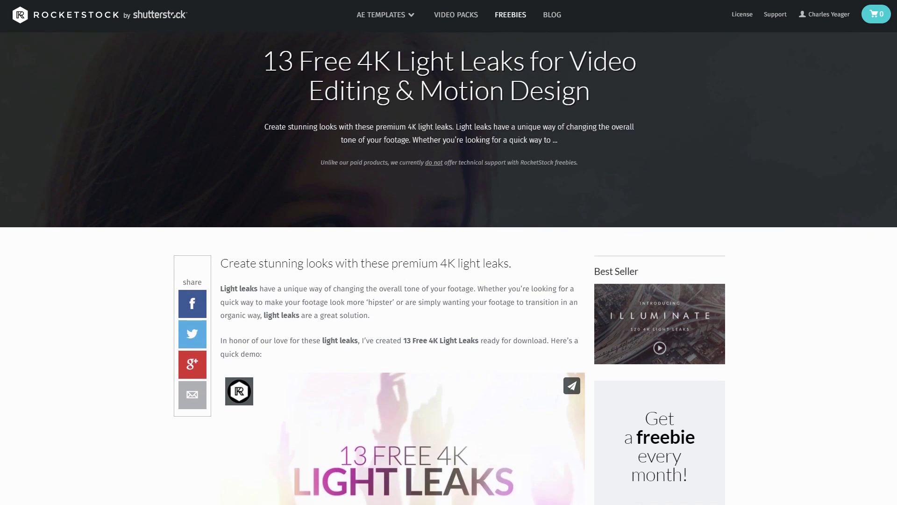
pyautogui.scroll(-3, 448, 287)
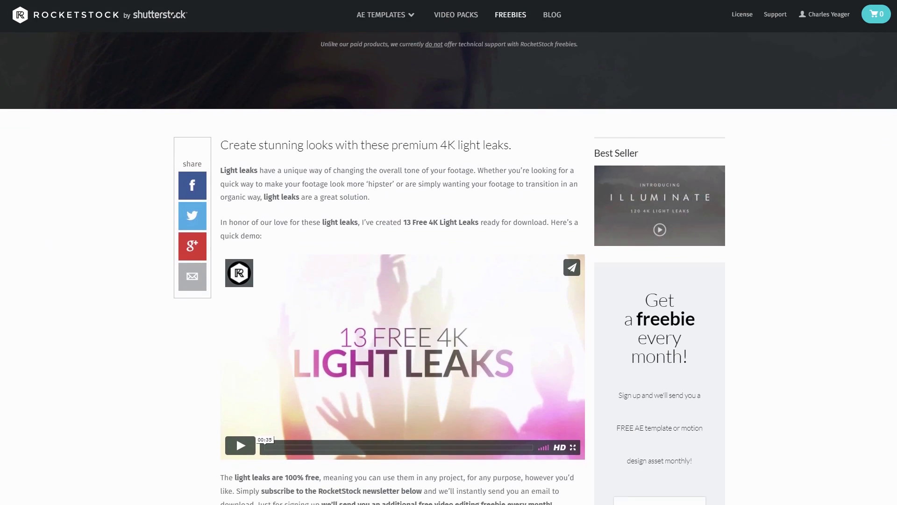
pyautogui.scroll(-1, 449, 288)
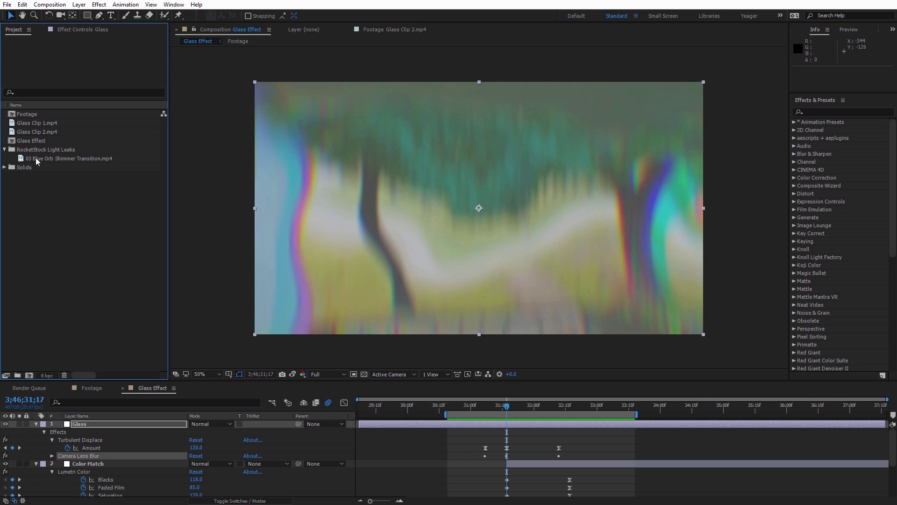
# Step: Add 03 Blue Orb Shimmer Transition.mp4 above the Glass layer, starting at 3;46;30;28, and fit it to the composition size
pyautogui.moveTo(35, 158); pyautogui.dragTo(503, 425)
pyautogui.press(',')
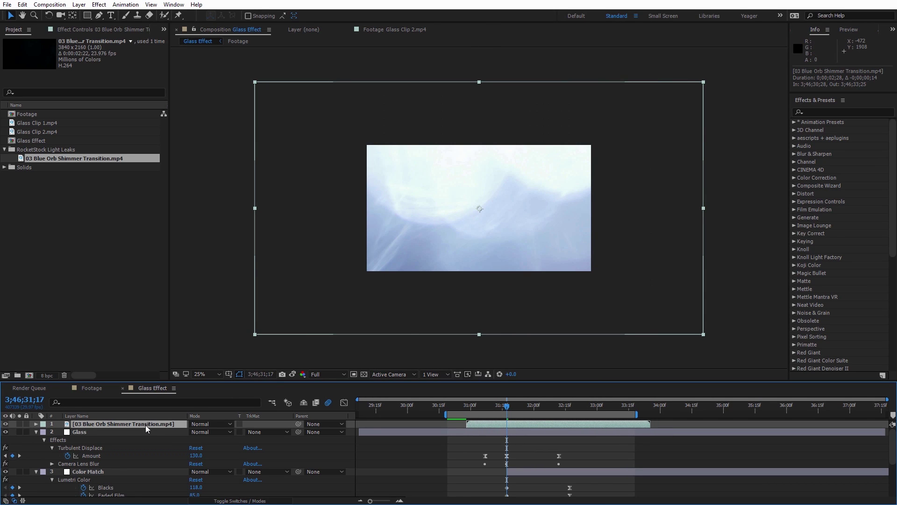
pyautogui.click(79, 5)
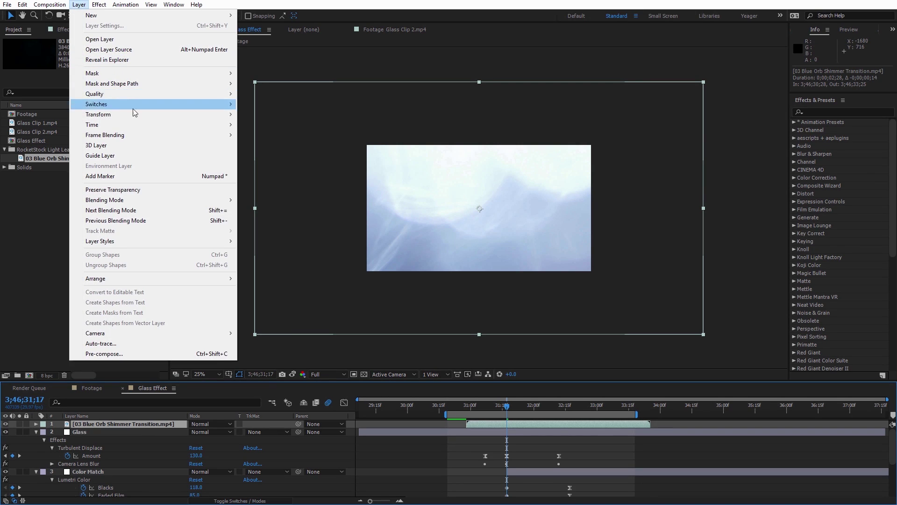
pyautogui.moveTo(159, 114)
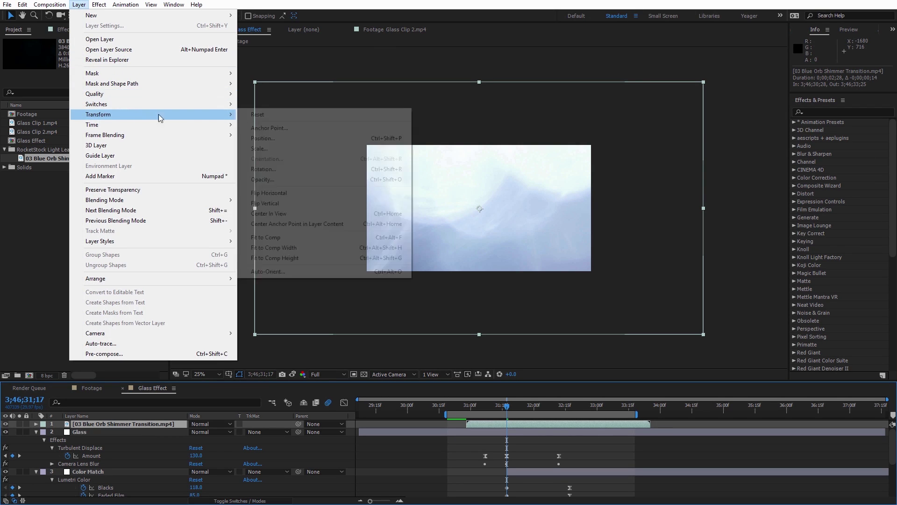
pyautogui.click(293, 237)
pyautogui.press('.')
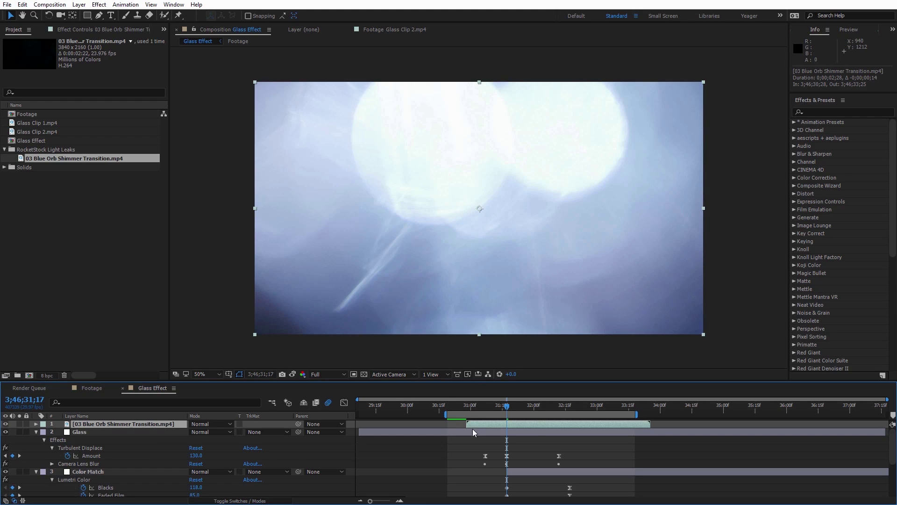
# Step: Scrub through the light leak to 3;46;31;09 and apply the Hue/Saturation effect to its layer
pyautogui.moveTo(468, 410); pyautogui.dragTo(507, 412)
pyautogui.moveTo(506, 408)
pyautogui.mouseDown()
pyautogui.moveTo(619, 413)
pyautogui.moveTo(492, 409)
pyautogui.mouseUp()
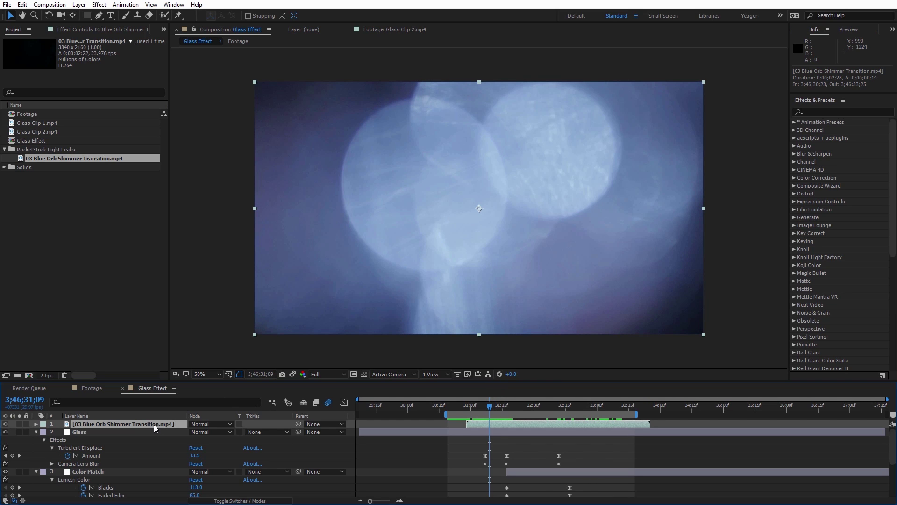
pyautogui.click(98, 5)
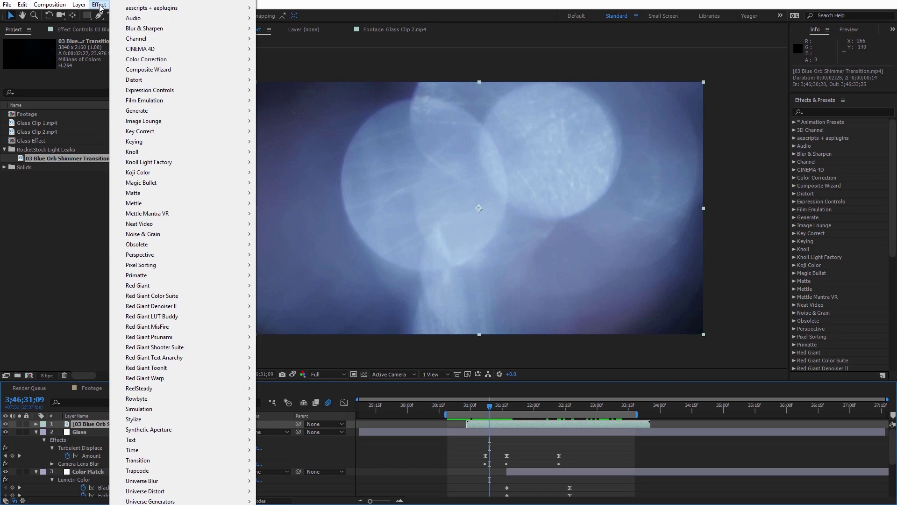
pyautogui.moveTo(167, 58)
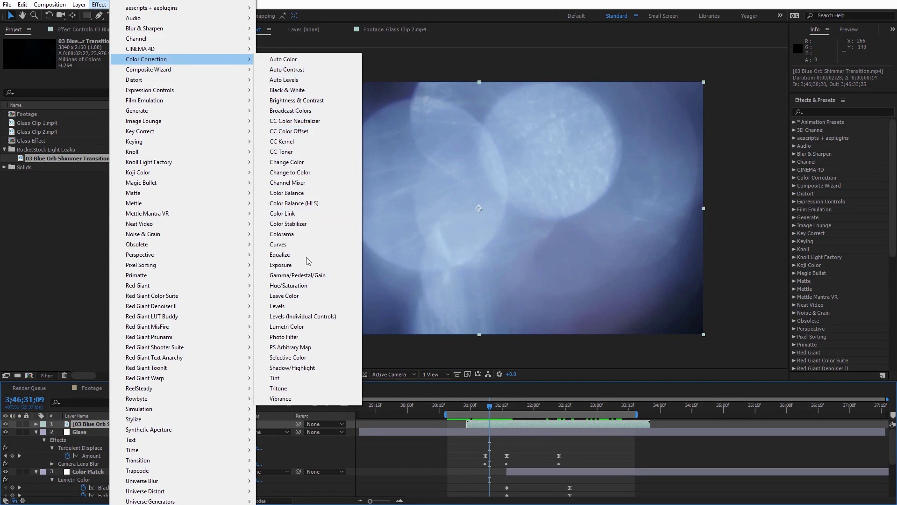
pyautogui.click(303, 286)
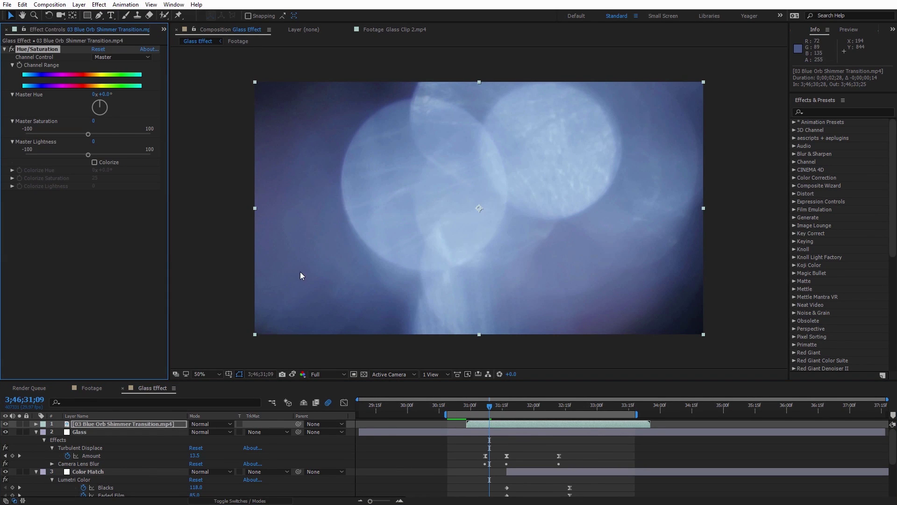
# Step: Set the light leak's Master Hue to 173° and its blending mode to Screen
pyautogui.click(103, 94)
pyautogui.press('Return')
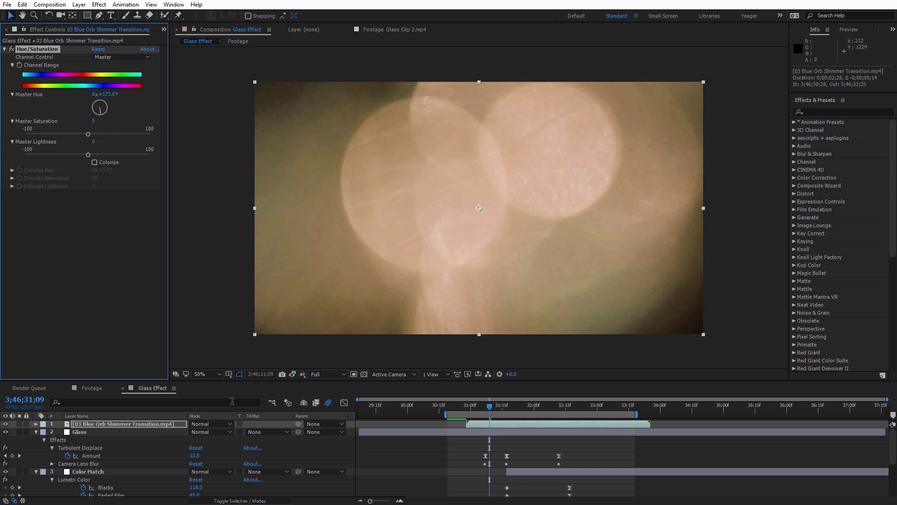
pyautogui.click(211, 424)
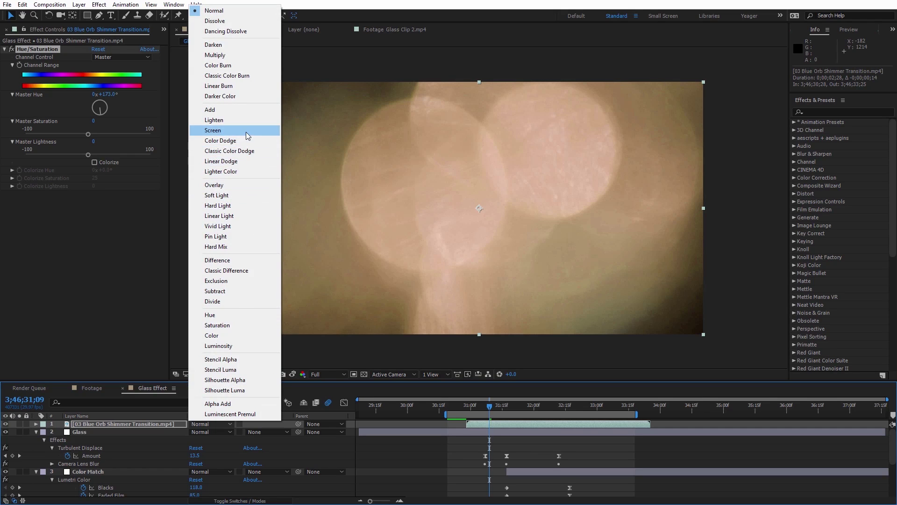
pyautogui.click(247, 132)
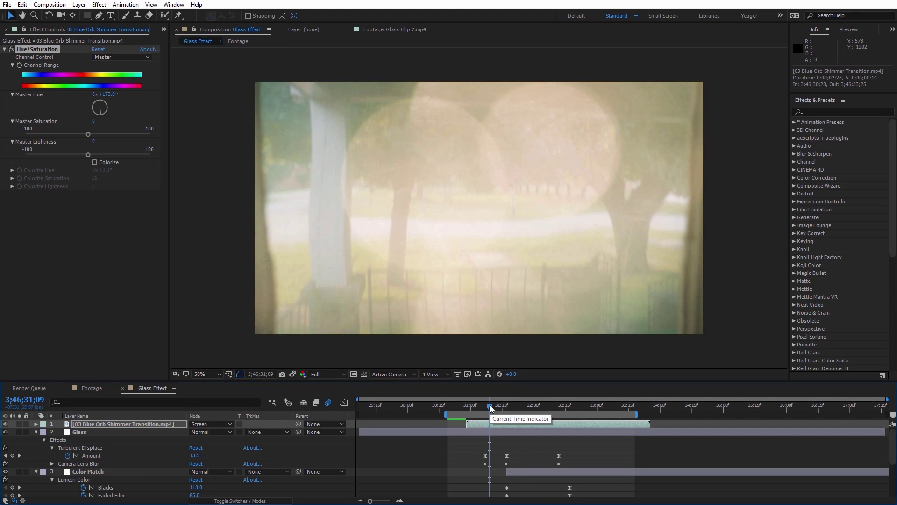
# Step: Preview the light leak over the transition and conform the 03 Blue Orb Shimmer Transition.mp4 footage to 29.97 frames per second
pyautogui.press('space')
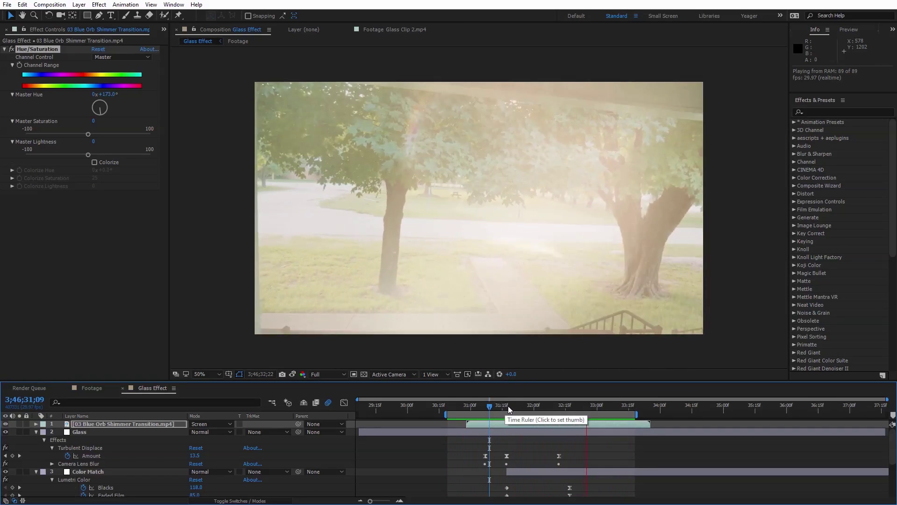
pyautogui.click(584, 426)
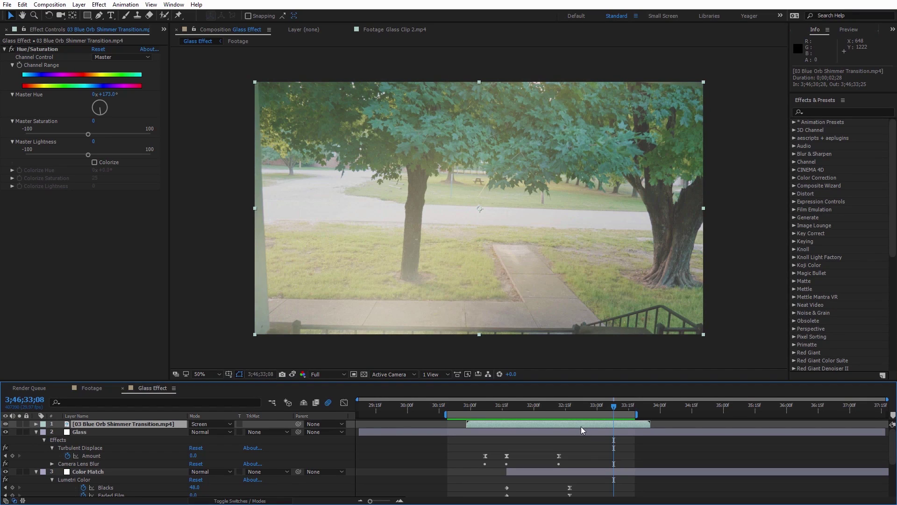
pyautogui.click(164, 30)
pyautogui.click(190, 41)
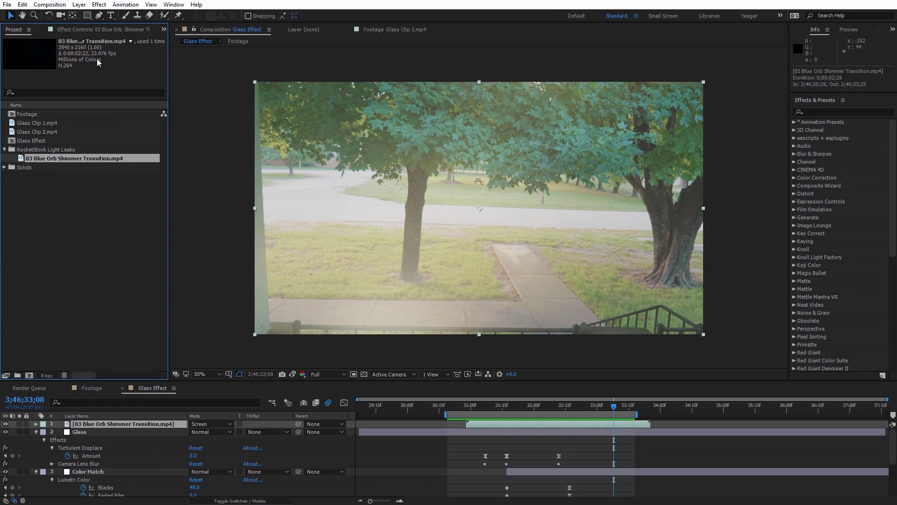
pyautogui.rightClick(73, 159)
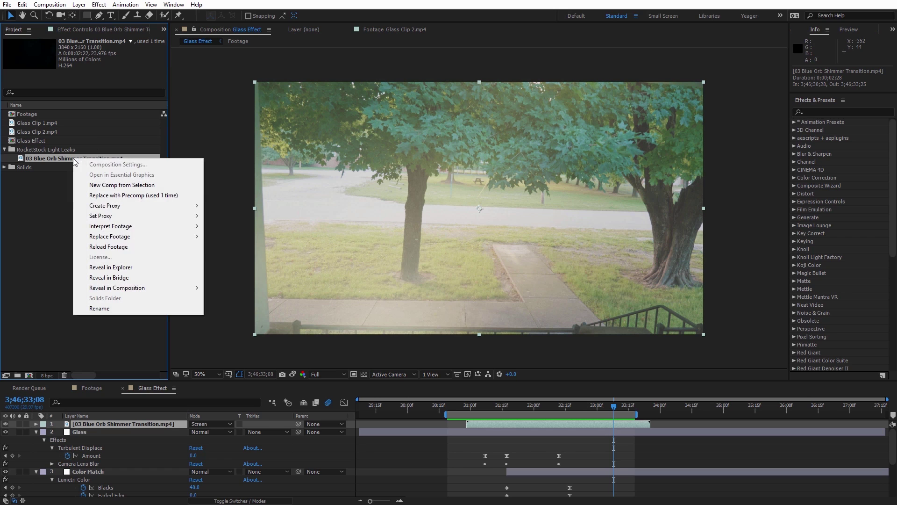
pyautogui.moveTo(142, 229)
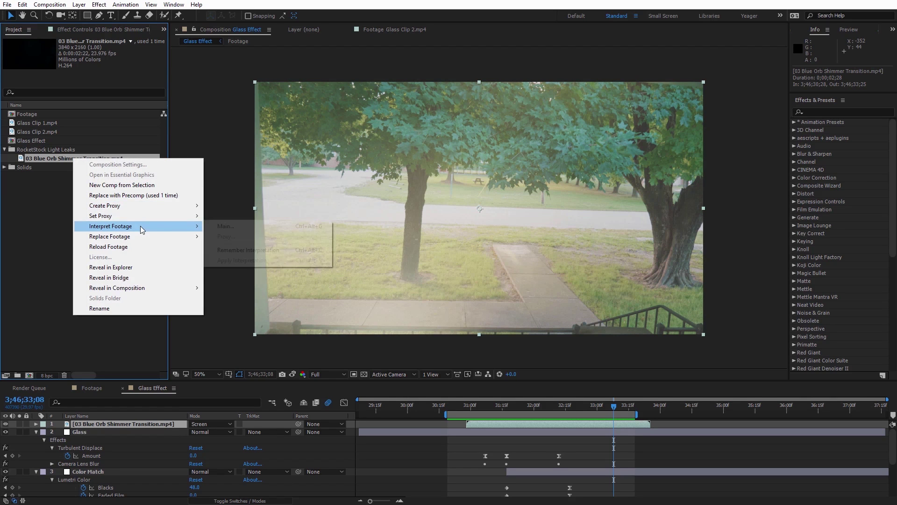
pyautogui.click(231, 226)
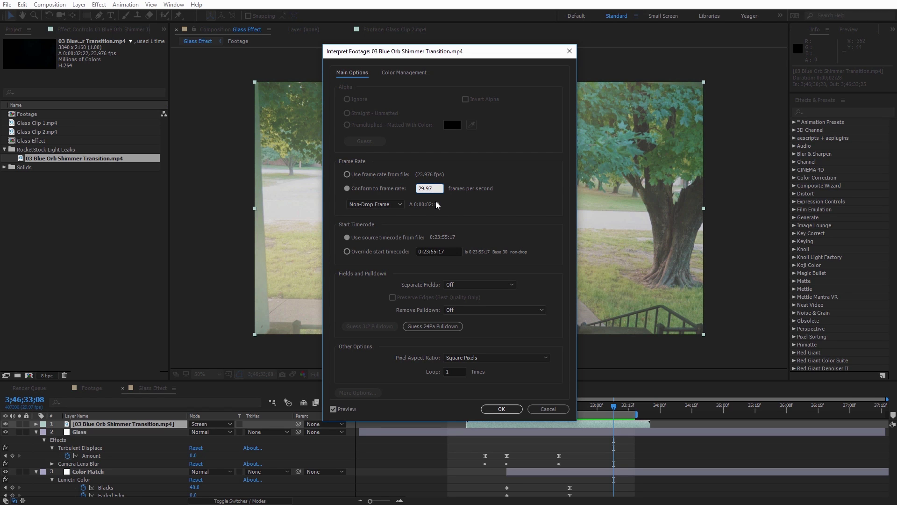
pyautogui.click(501, 409)
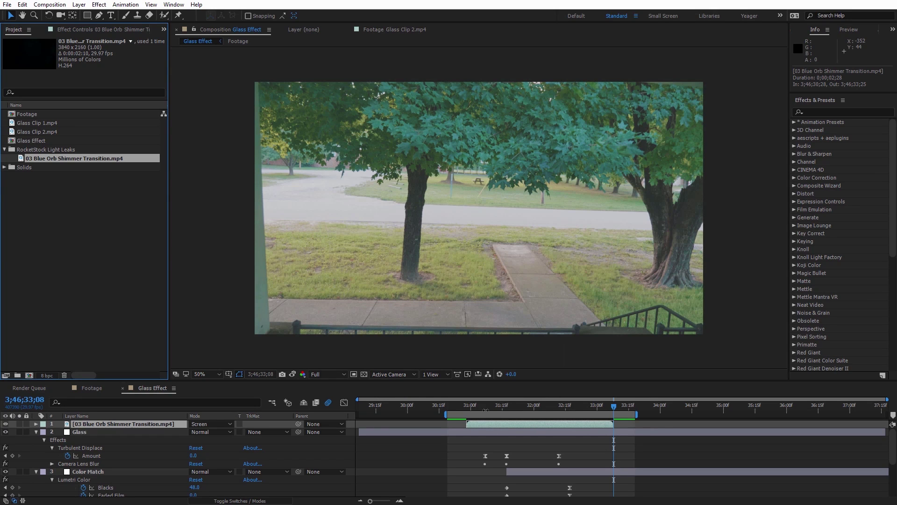
pyautogui.press('space')
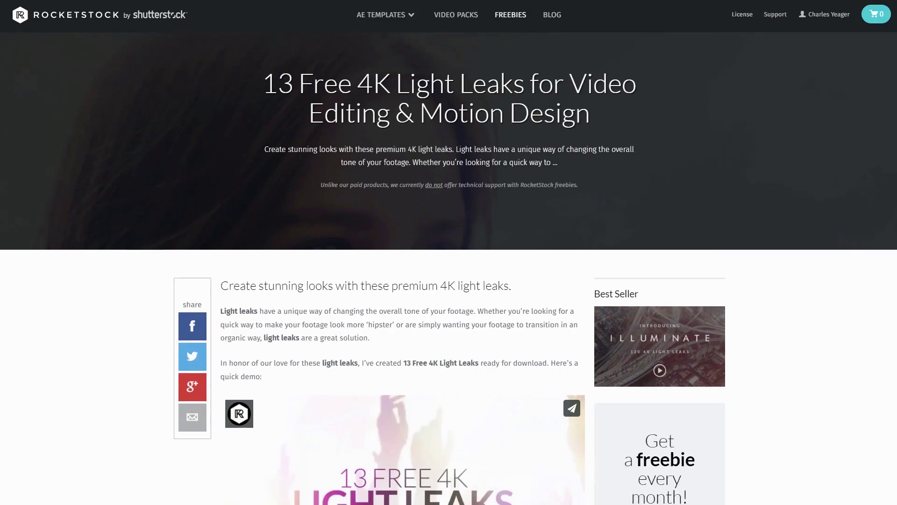
# Step: Look through the RocketStock web pages for the 13 Free 4K Light Leaks and the Illuminate light leak pack
pyautogui.scroll(-2, 449, 281)
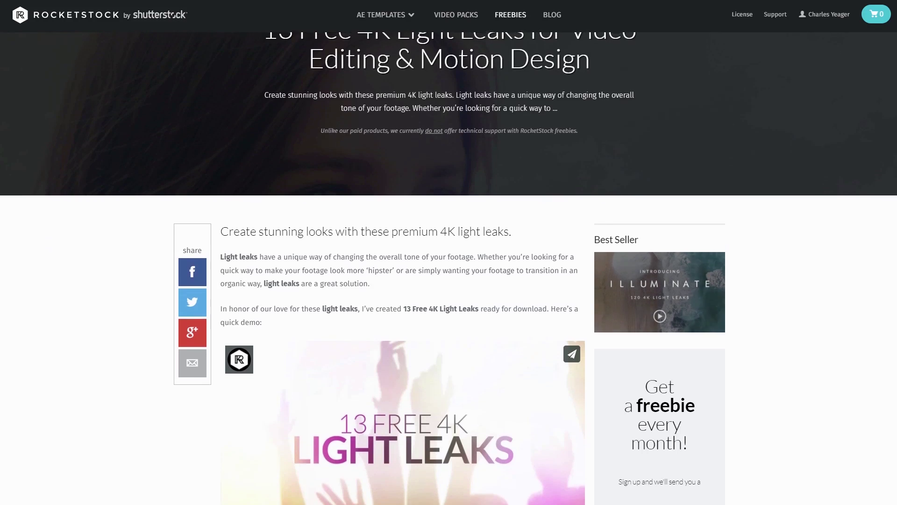
pyautogui.scroll(-3, 449, 280)
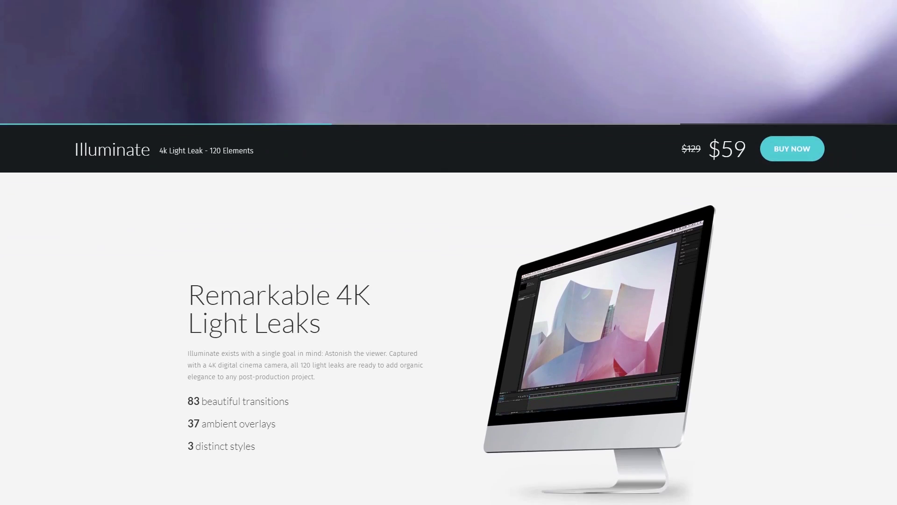
pyautogui.scroll(-2, 449, 280)
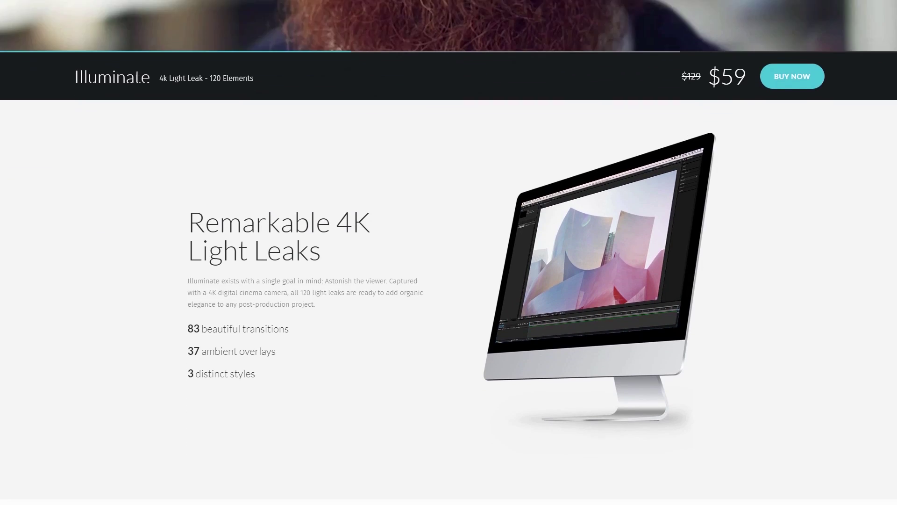
pyautogui.scroll(-1, 449, 280)
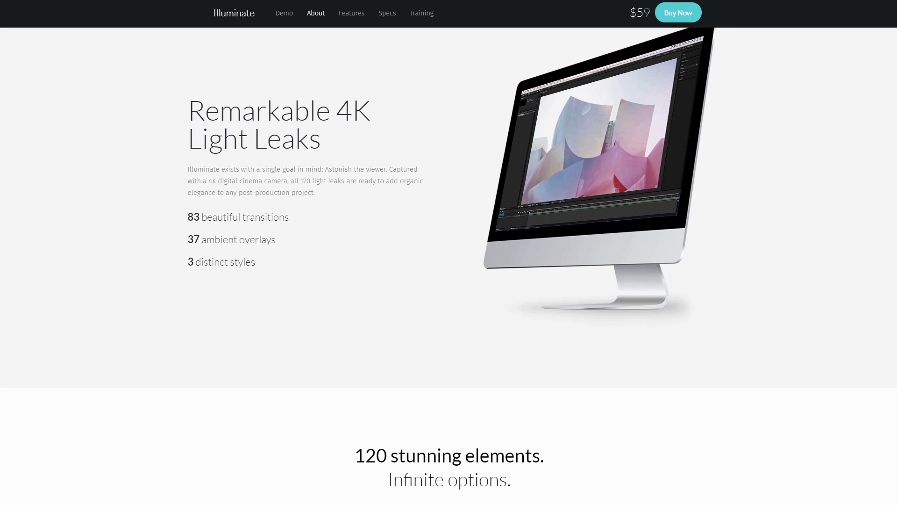